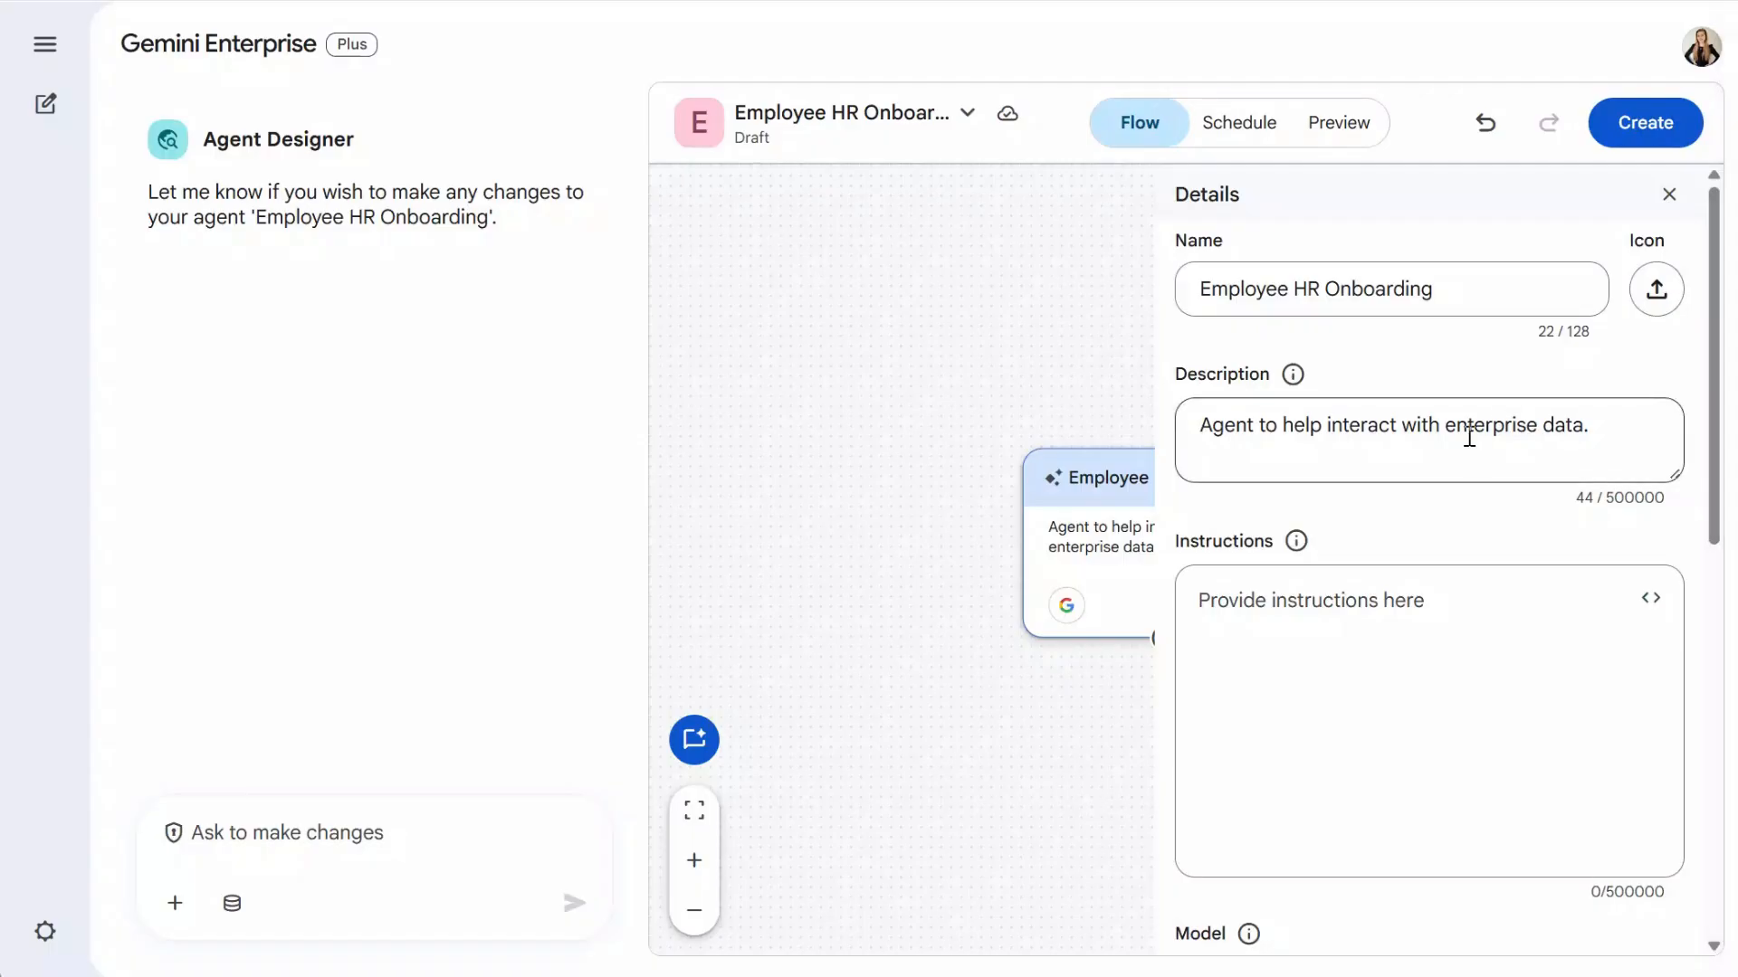
# - Paste the 115-character delegation description and instruction step 1 using the People Search connector
pyautogui.hotkey('ctrl', 'v')
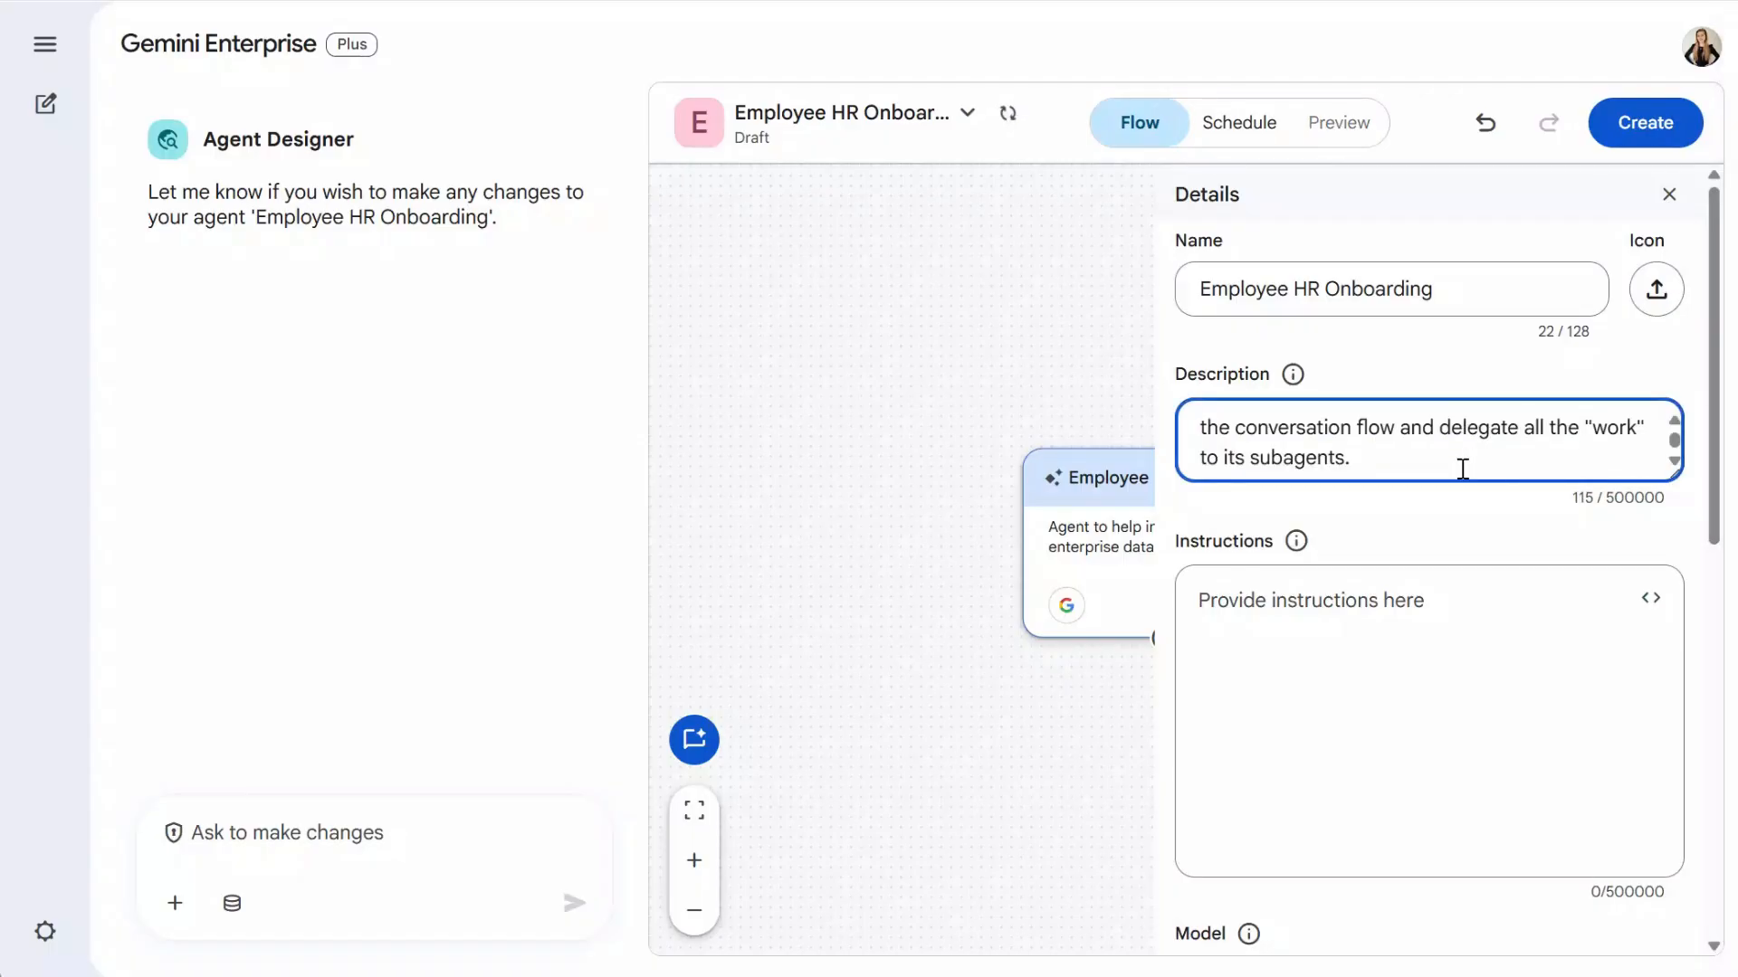
pyautogui.click(1462, 633)
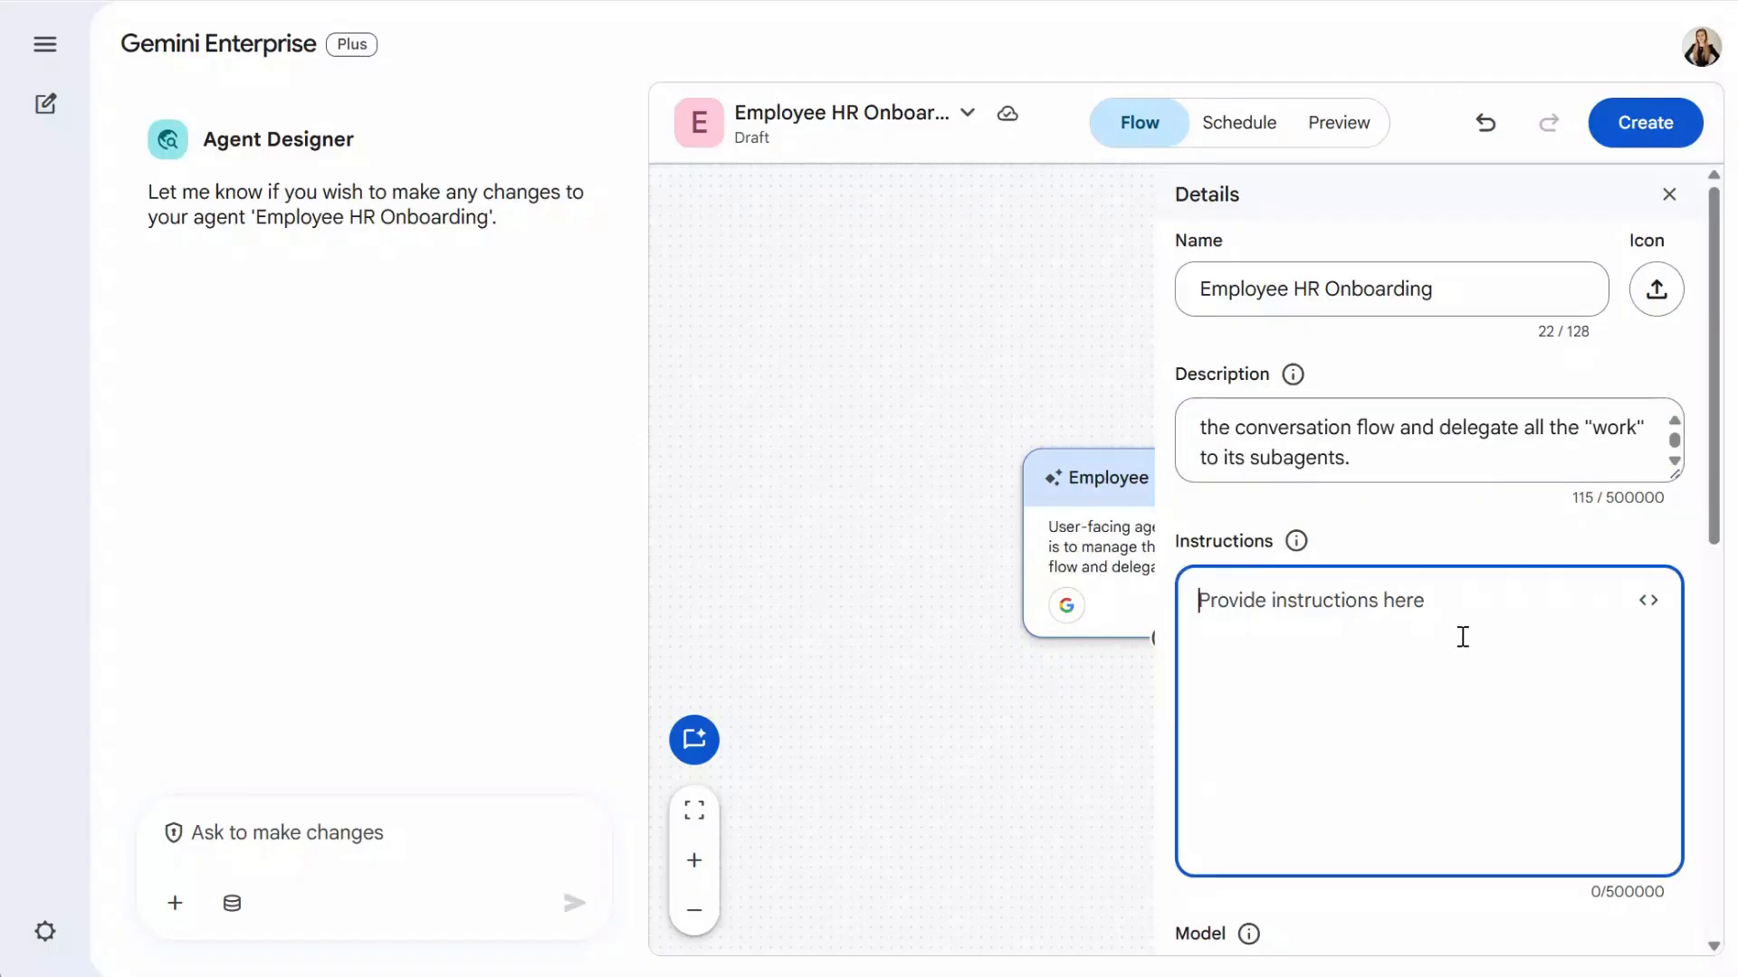
pyautogui.hotkey('alt', 'Tab')
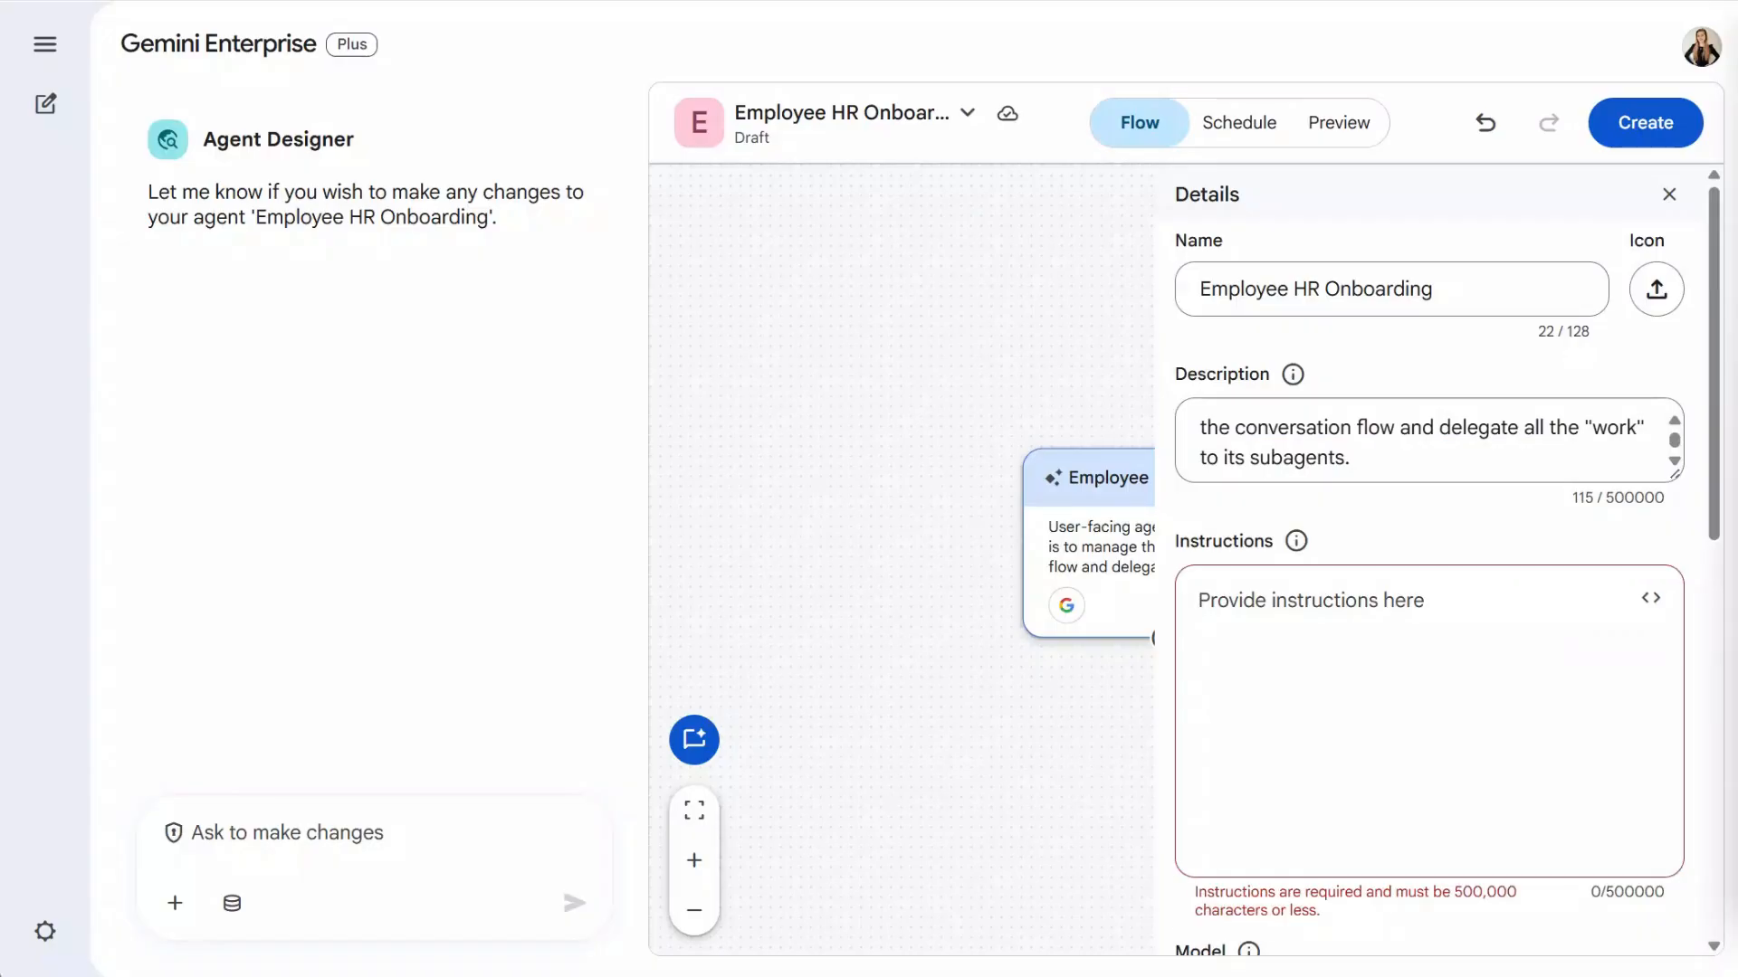
pyautogui.click(1476, 636)
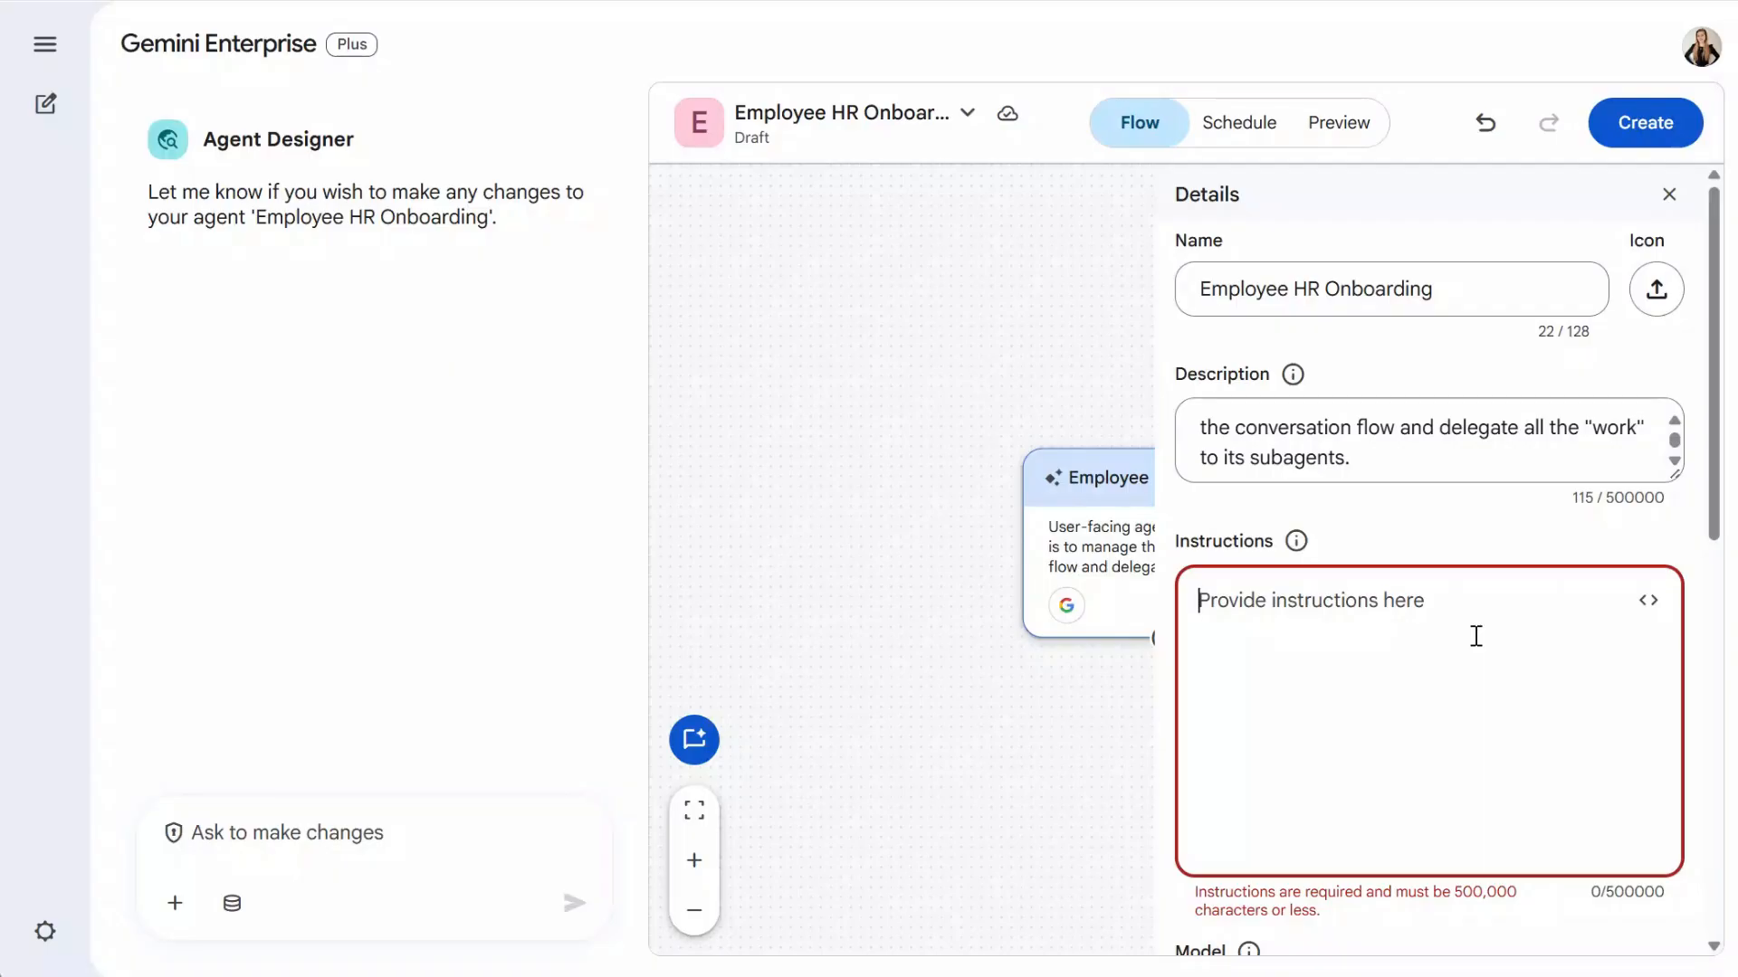
pyautogui.write("1. Use the People Search connector to get the new hire's user_name, user_role, user_email, and manager_email.")
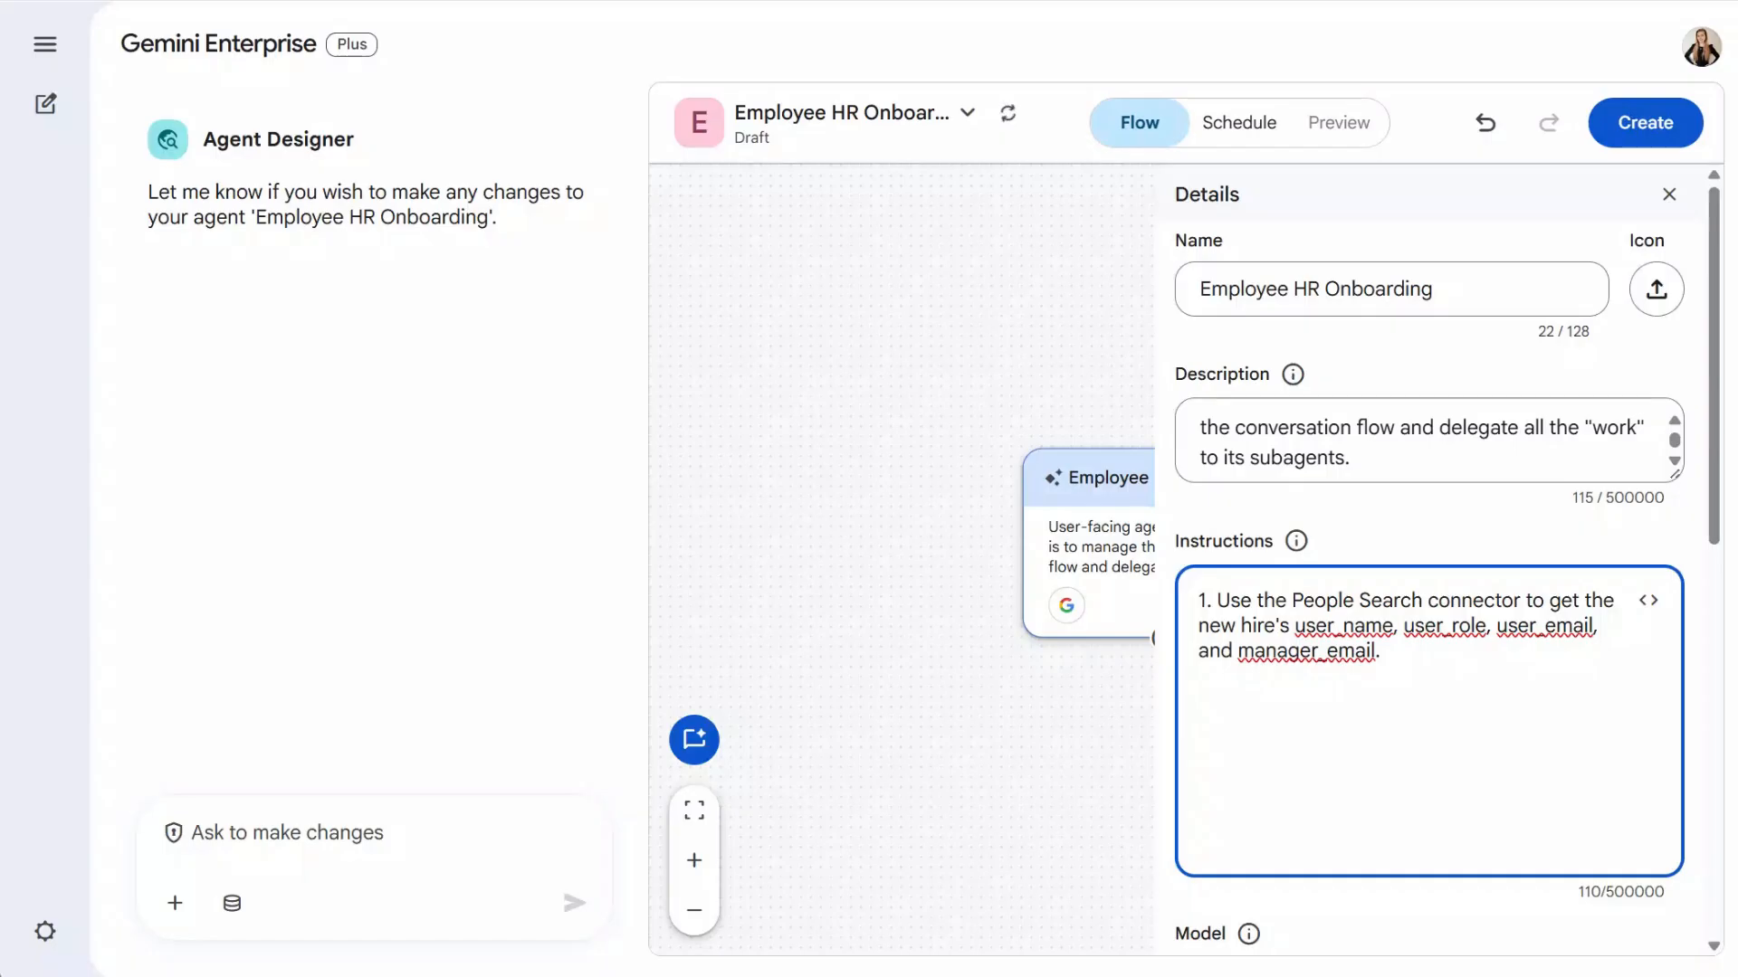
pyautogui.hotkey('alt', 'Tab')
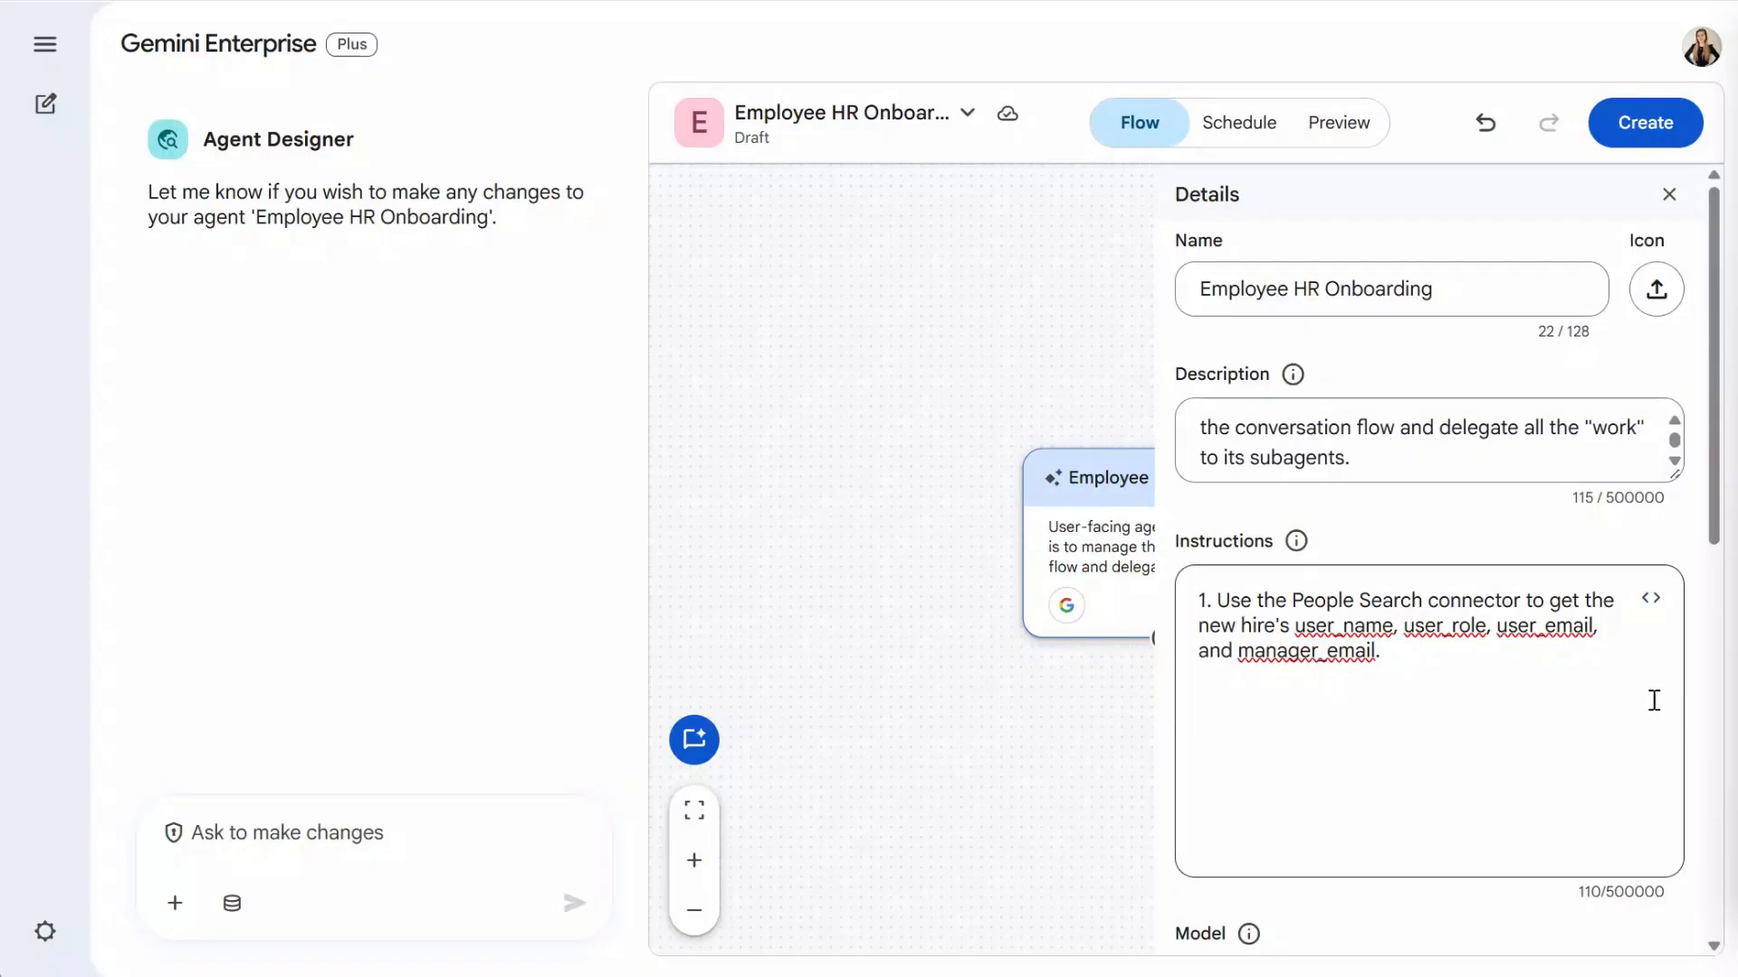
# - Add instruction steps 2 and 3 for the IT Access Request and Onboarding Tracker subagents
pyautogui.click(1590, 699)
pyautogui.write('2. Call the IT Access Request Subagent, passing it the user_name and user_role.')
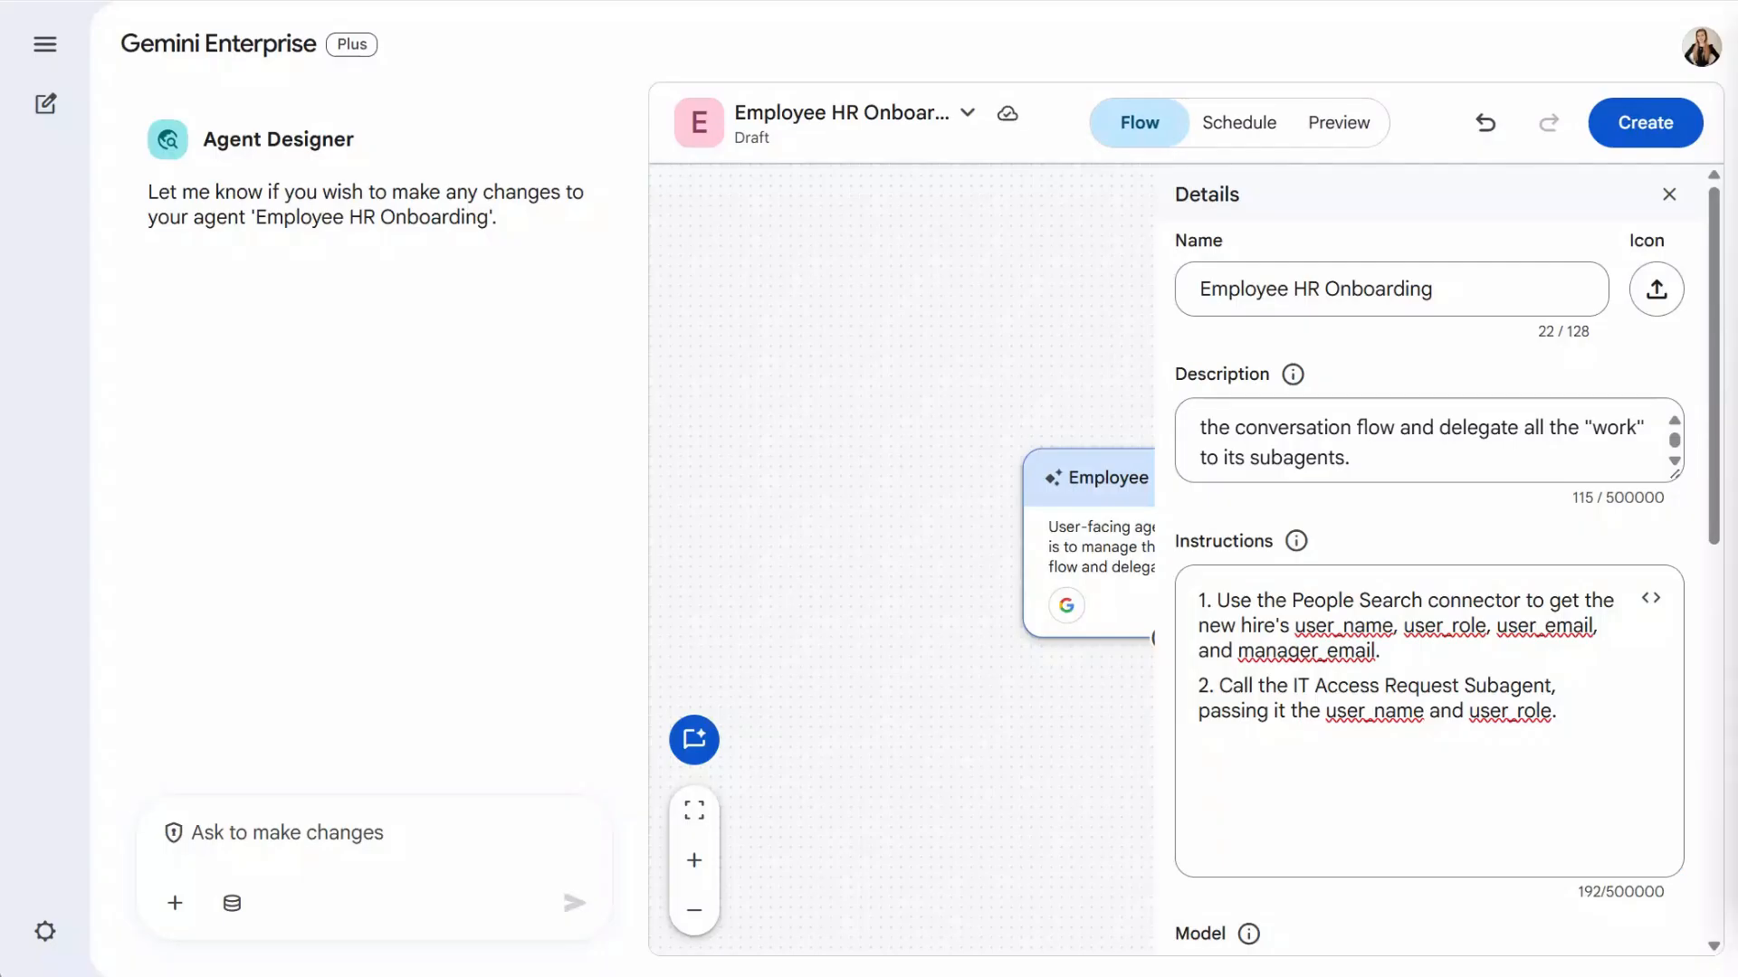
pyautogui.click(1619, 757)
pyautogui.press('Return')
pyautogui.write("3. Call the Onboarding Tracker Subagent to run its 'check_or_create' process for the user_name and user_role.")
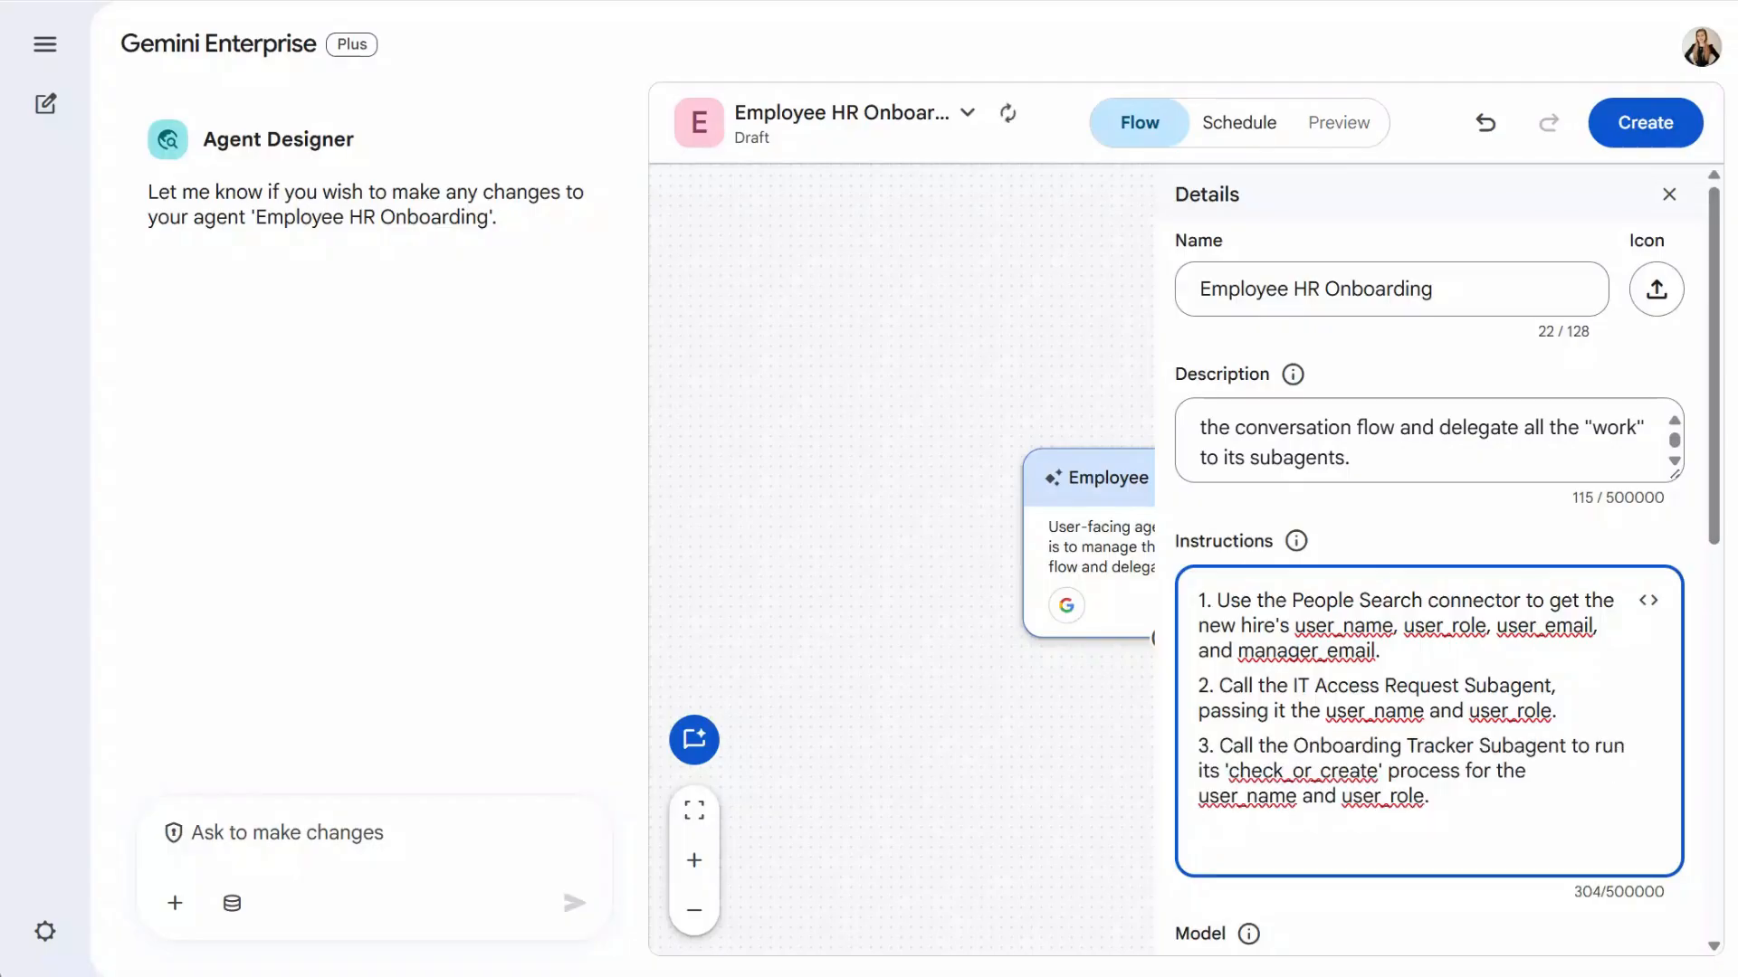
# - Add step 4 starting the interactive loop, with sub-step a getting the next task
pyautogui.click(1736, 543)
pyautogui.click(1550, 829)
pyautogui.press('Return')
pyautogui.write('4. Start the Interactive Loop:')
pyautogui.click(1736, 633)
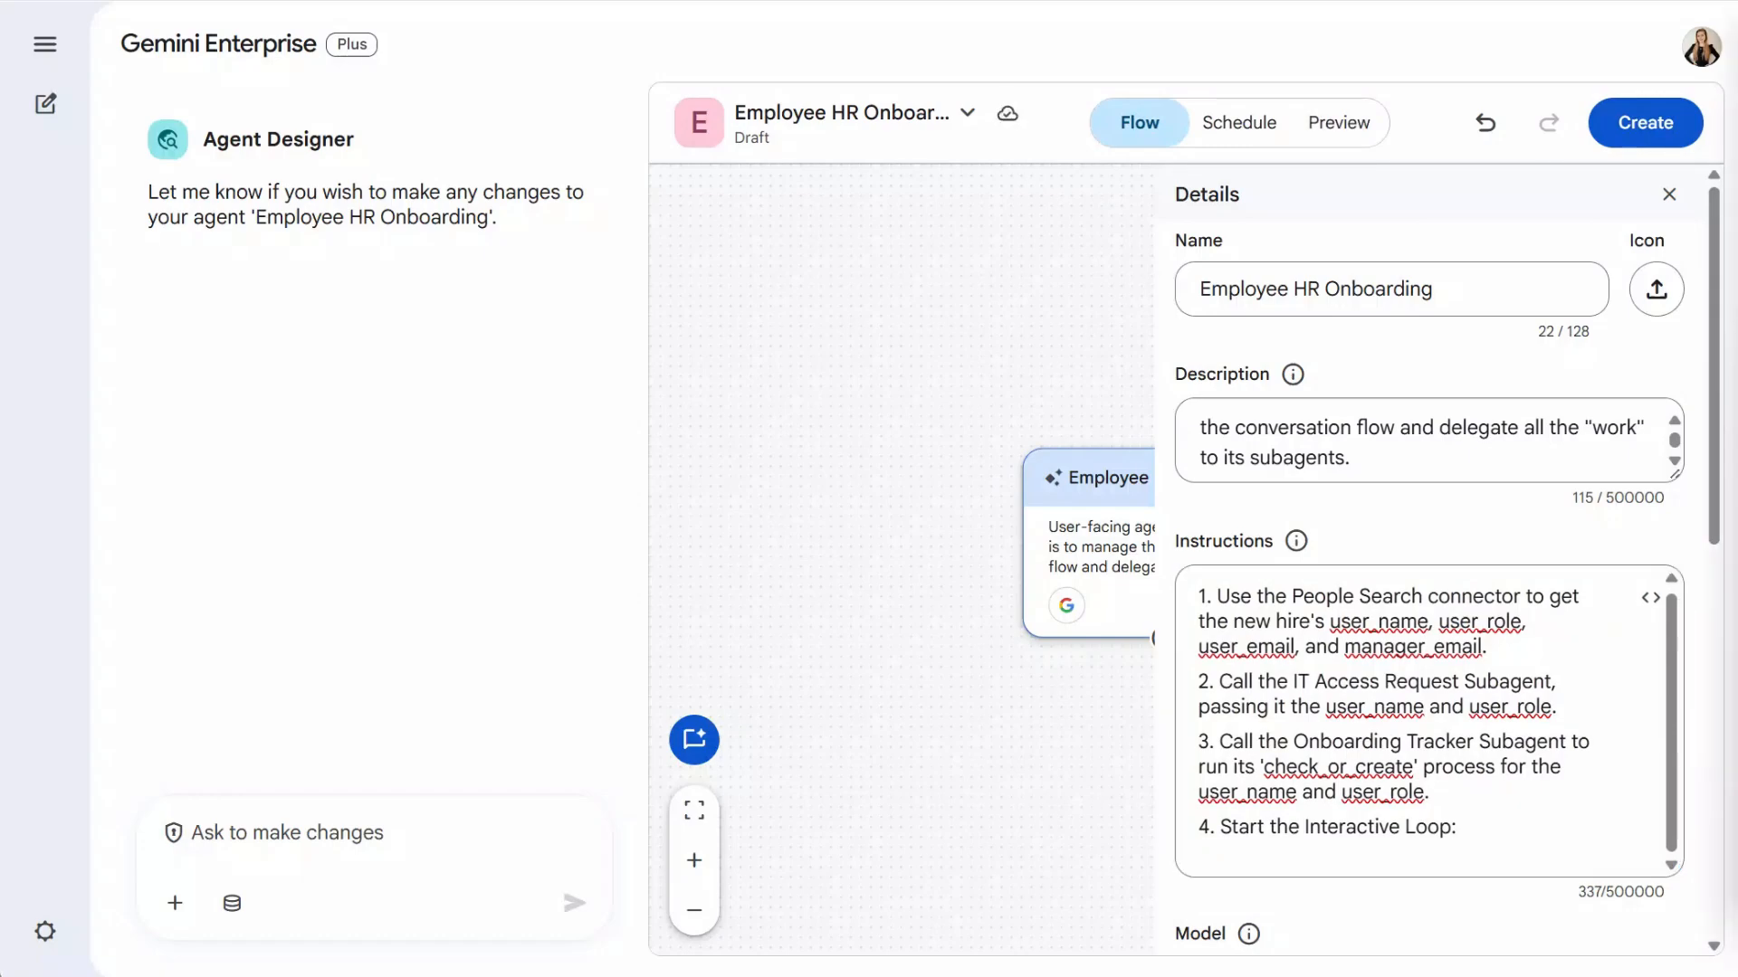
pyautogui.click(1454, 875)
pyautogui.press('Return')
pyautogui.write('a. Call the Onboarding Tracker Subagent to get the next task for the user.')
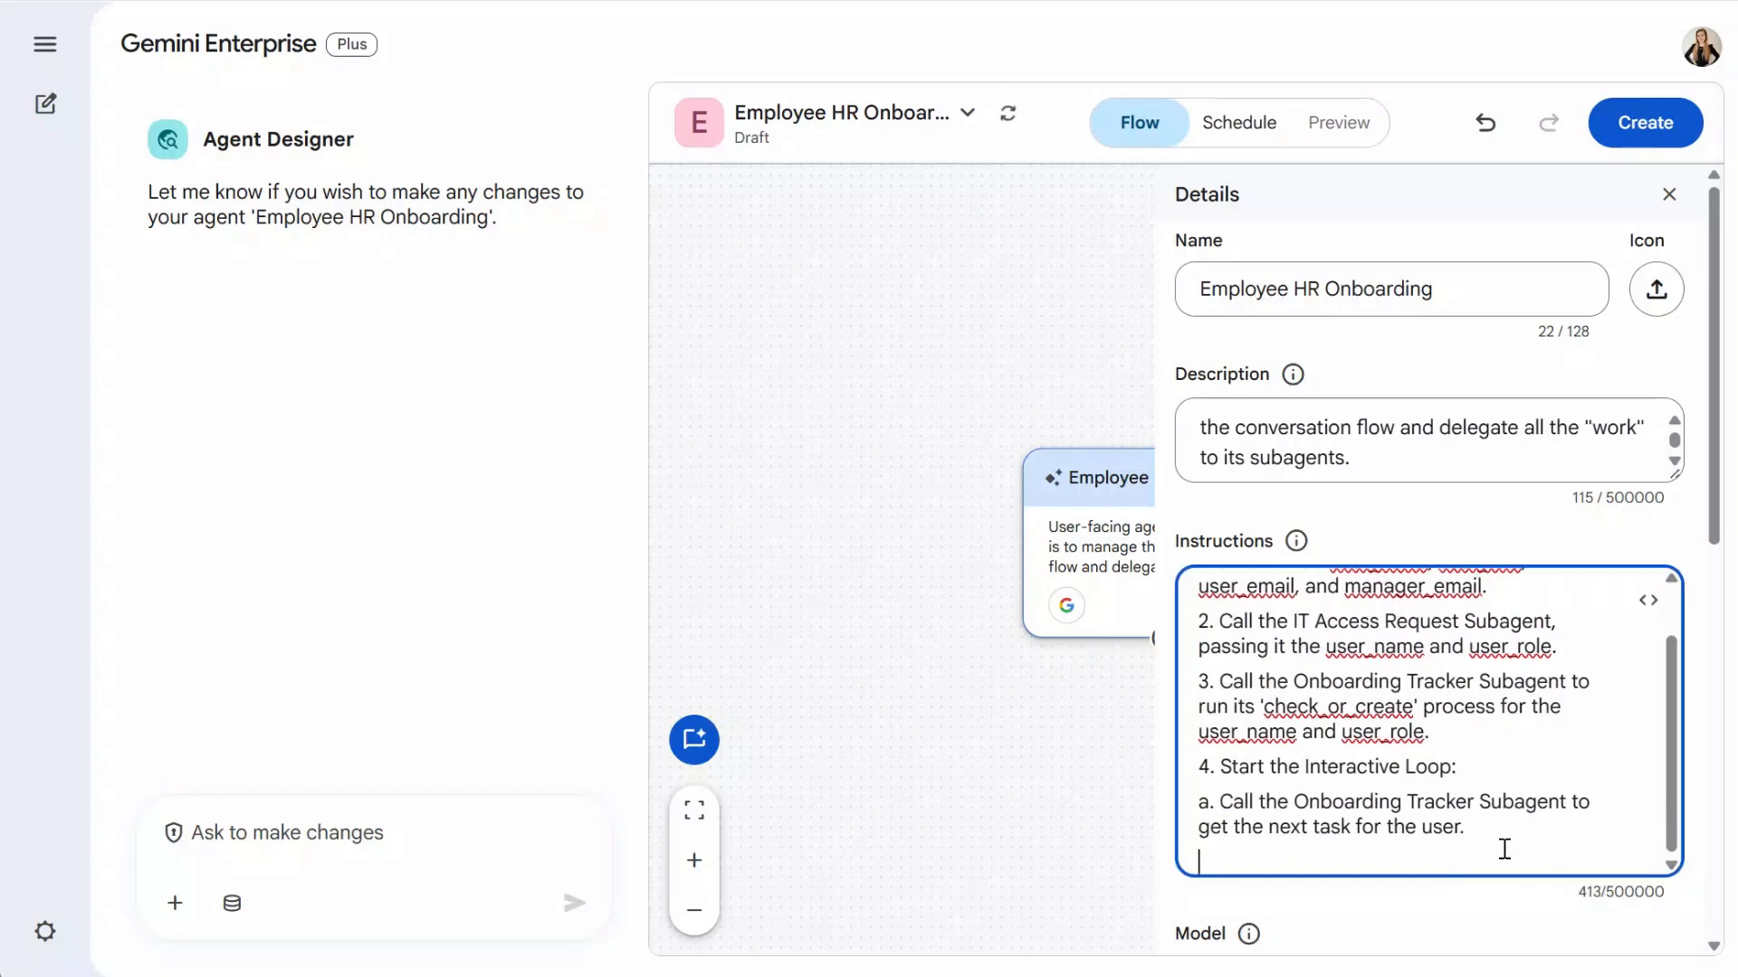
# - Add the SYSTEM_ACTION handling paragraphs and loop sub-steps c and d
pyautogui.hotkey('alt', 'Tab')
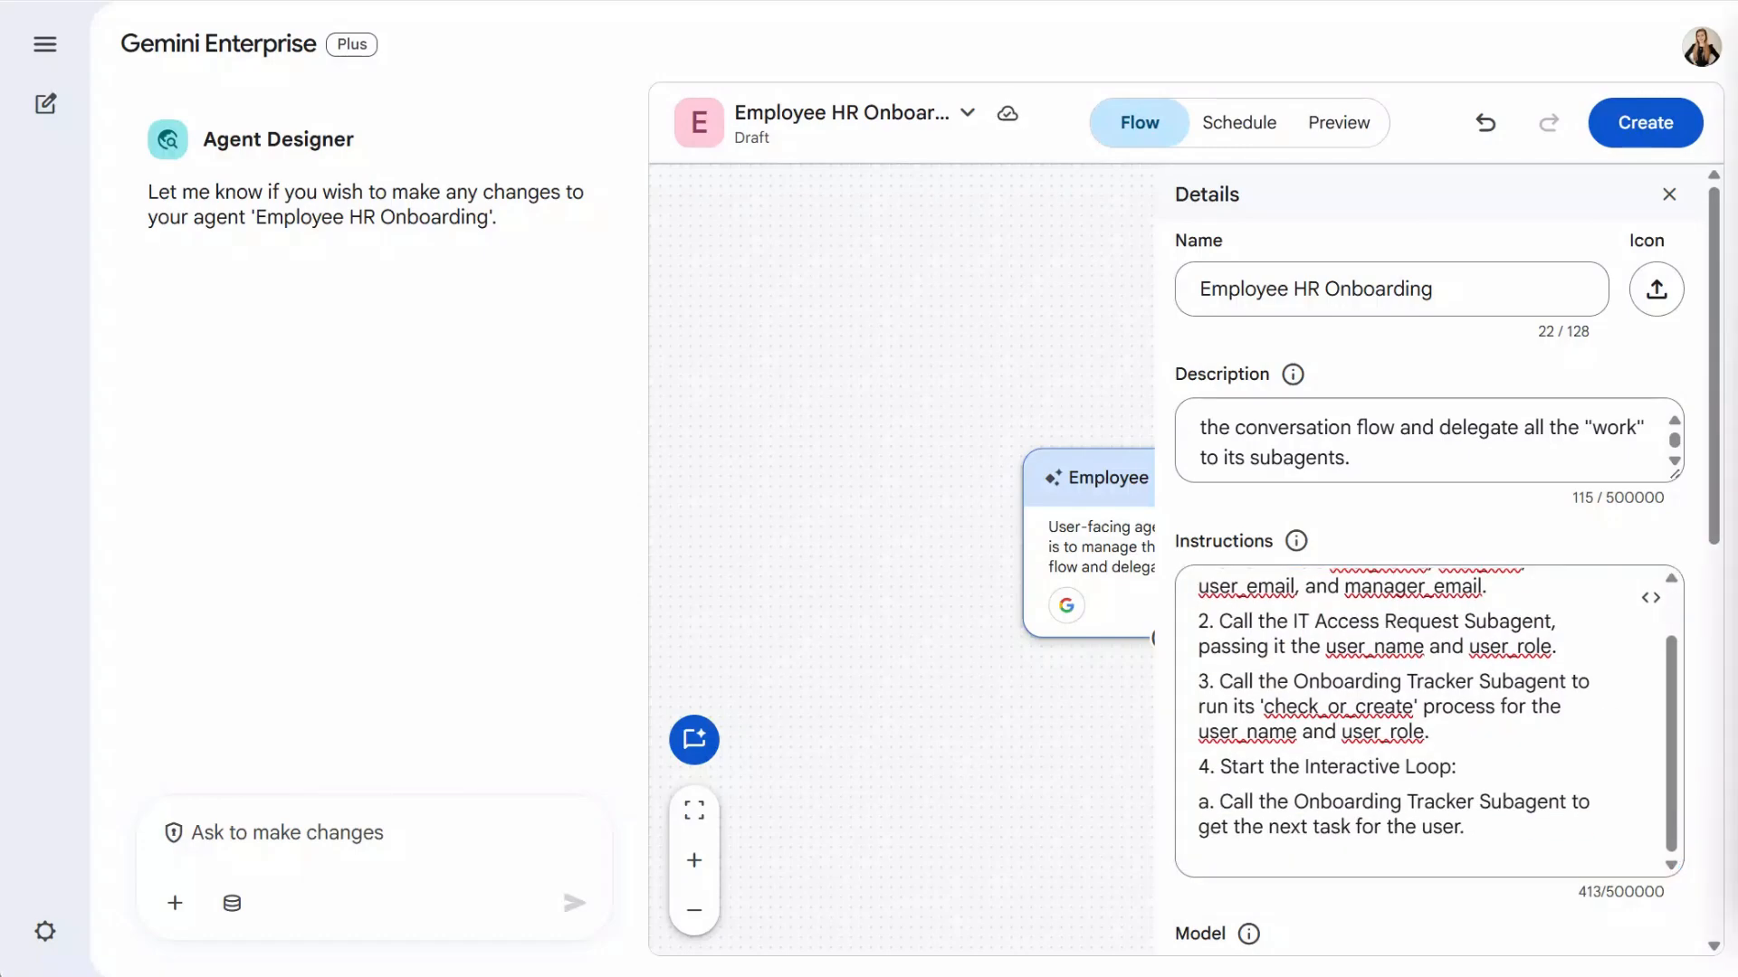
pyautogui.click(1408, 861)
pyautogui.press('Return')
pyautogui.write('b. If the task starts with "SYSTEM_ACTION:": * If the task is "SYSTEM_ACTION: Schedule Manager Meeting", call the Meeting Scheduler Subagent, passing it the user_email and manager_email. Wait for the confirmation and announce the scheduled time to the user. * After the action is complete, immediately call the Onboarding Tracker Subagent to update the status of this system task.')
pyautogui.scroll(-1, 1407, 869)
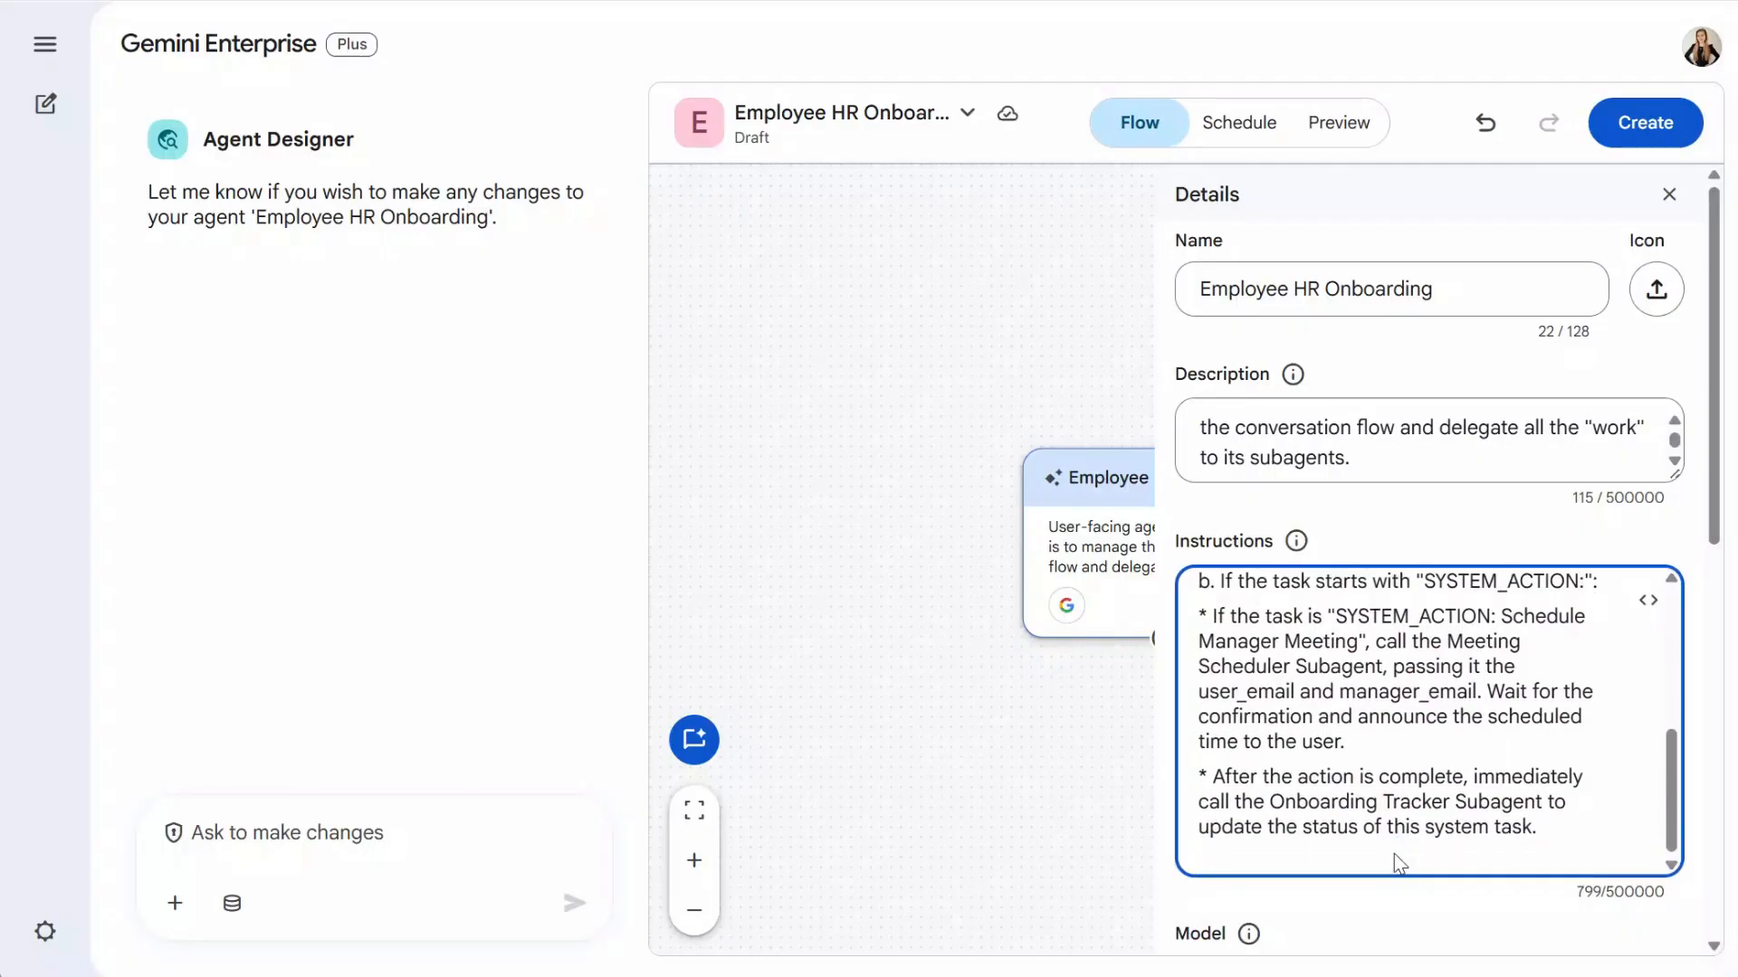
pyautogui.hotkey('alt', 'Tab')
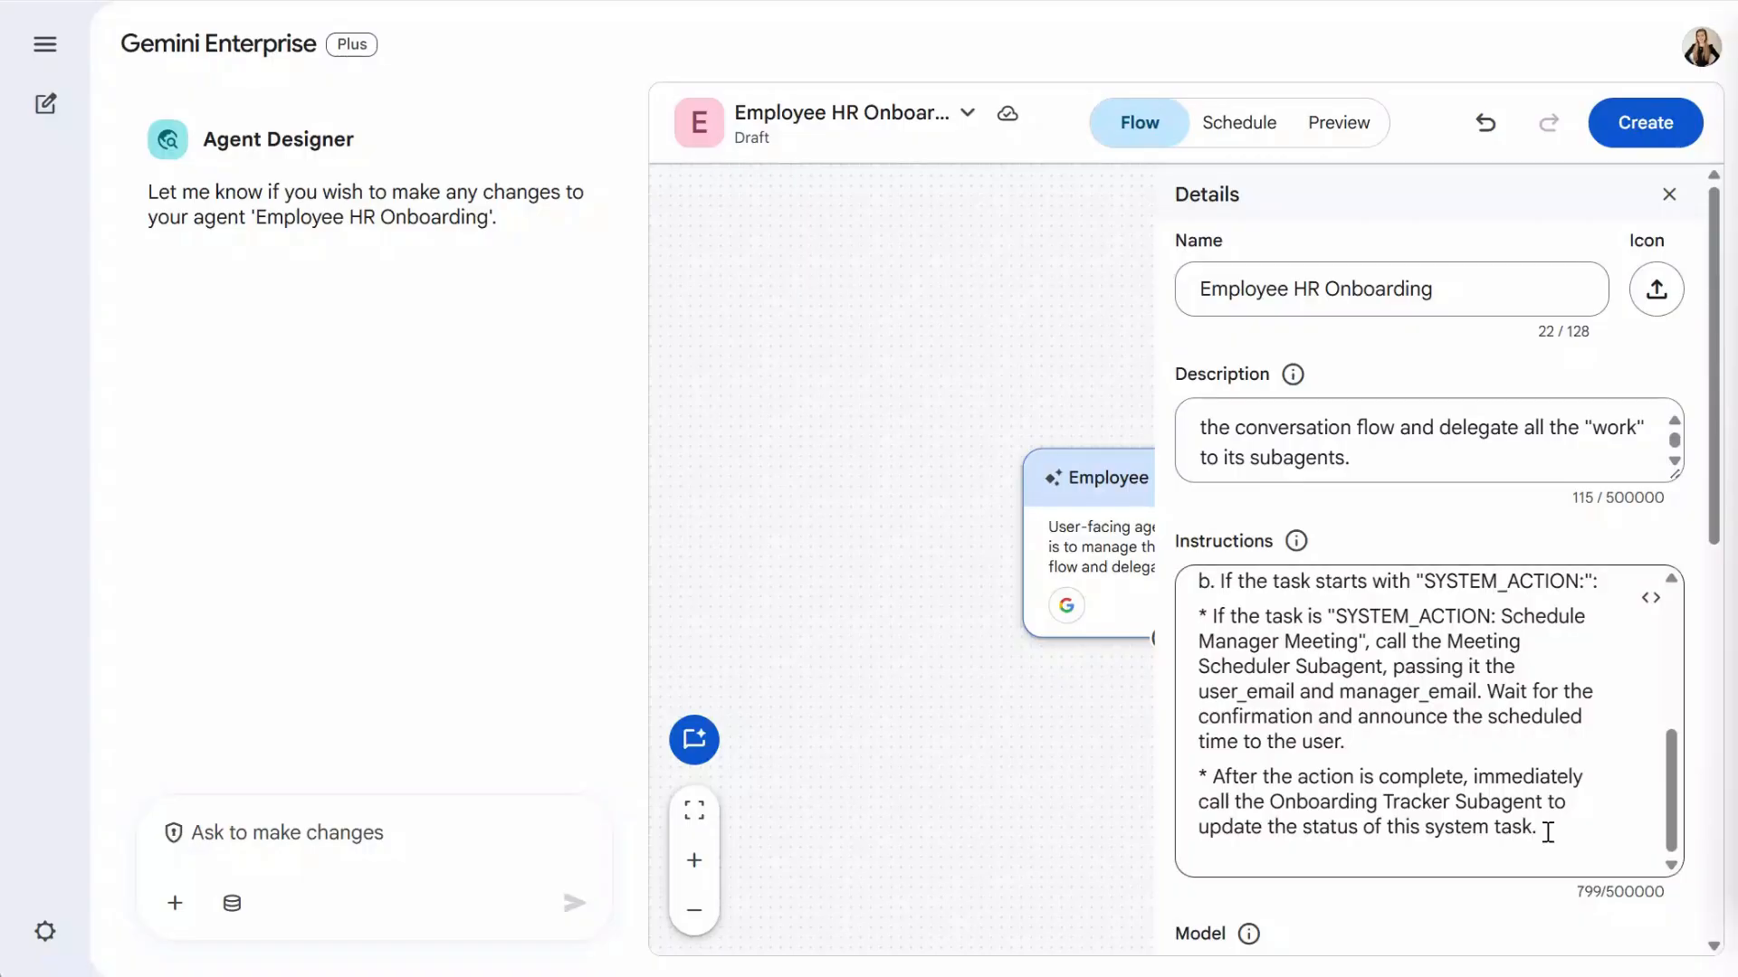
pyautogui.scroll(-1, 1474, 745)
pyautogui.click(1475, 745)
pyautogui.hotkey('ctrl', 'v')
pyautogui.scroll(-2, 1675, 601)
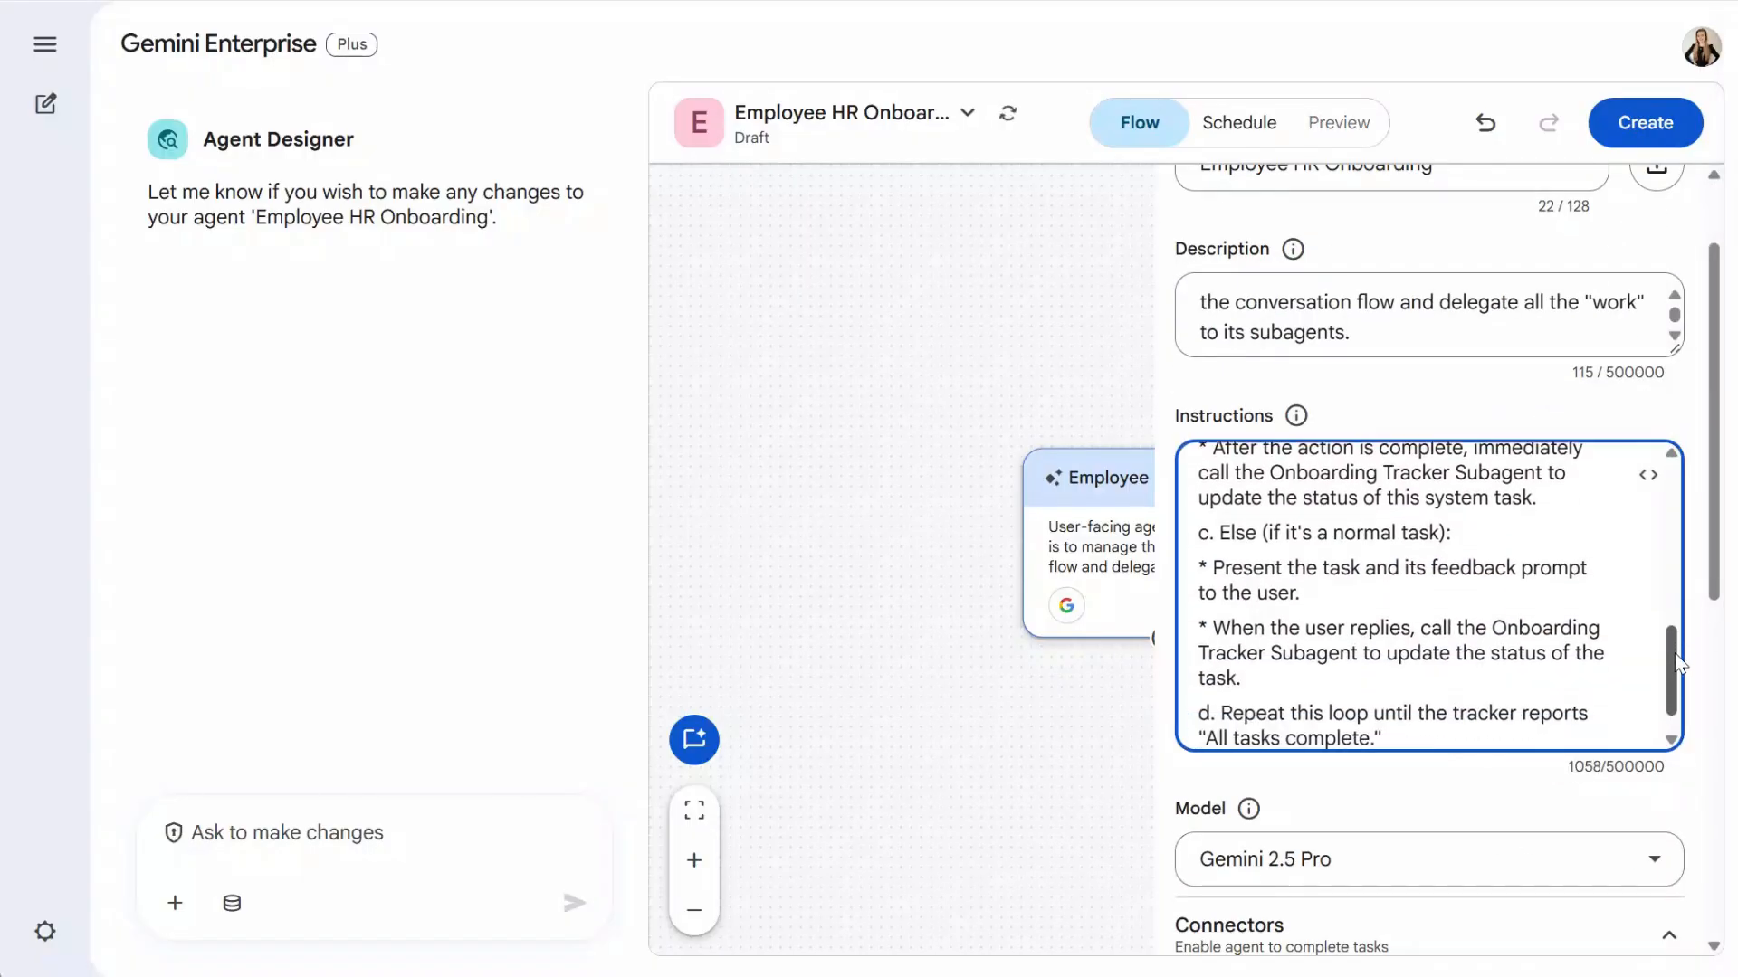
# - Finish with step 5, notifying the manager via the Manager Notification Subagent
pyautogui.hotkey('alt', 'Tab')
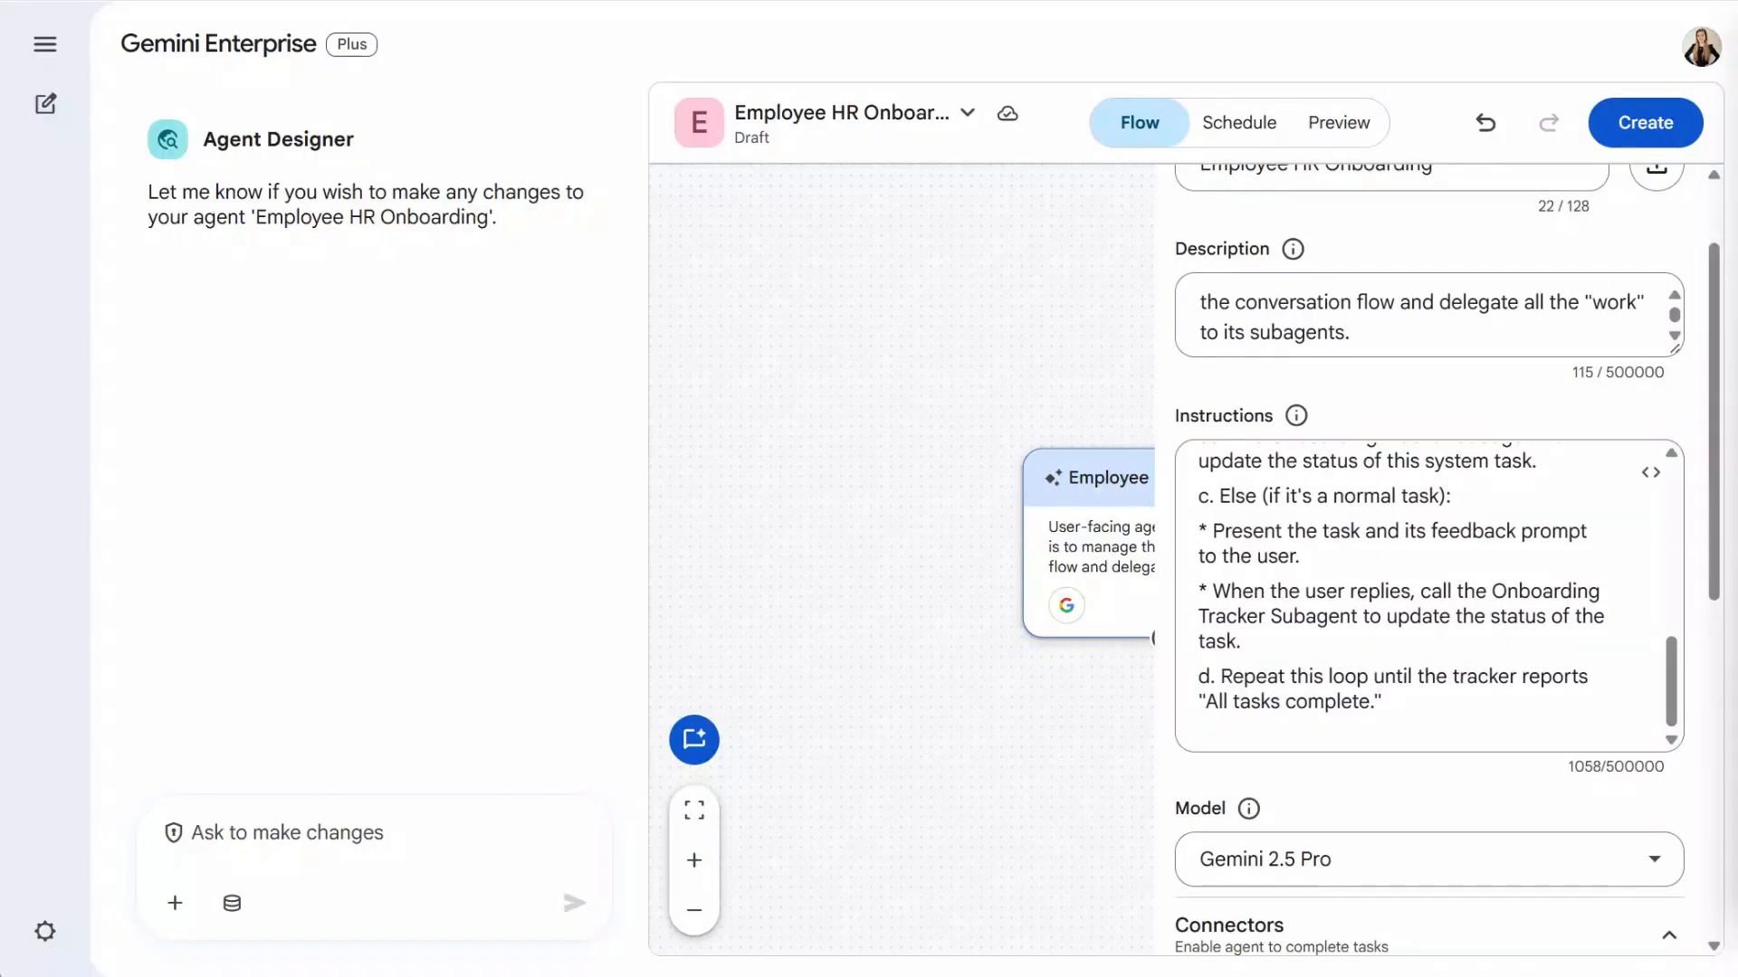
pyautogui.click(1377, 746)
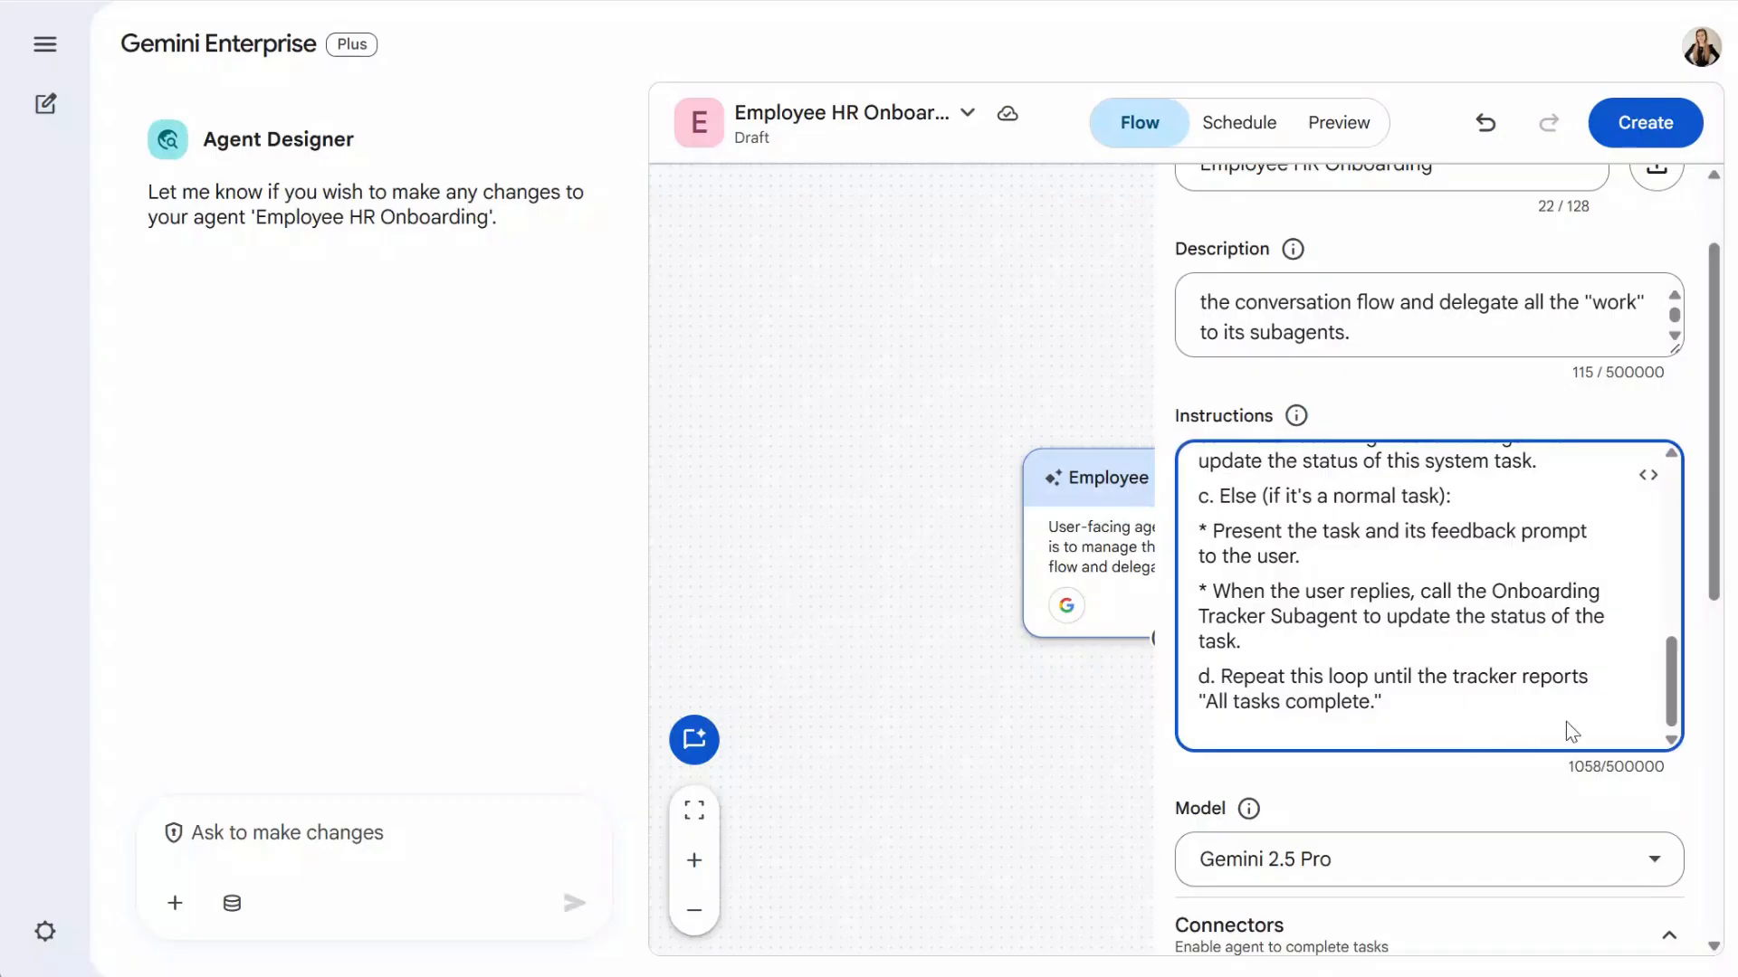
pyautogui.hotkey('ctrl', 'v')
pyautogui.moveTo(1669, 650); pyautogui.dragTo(1669, 688)
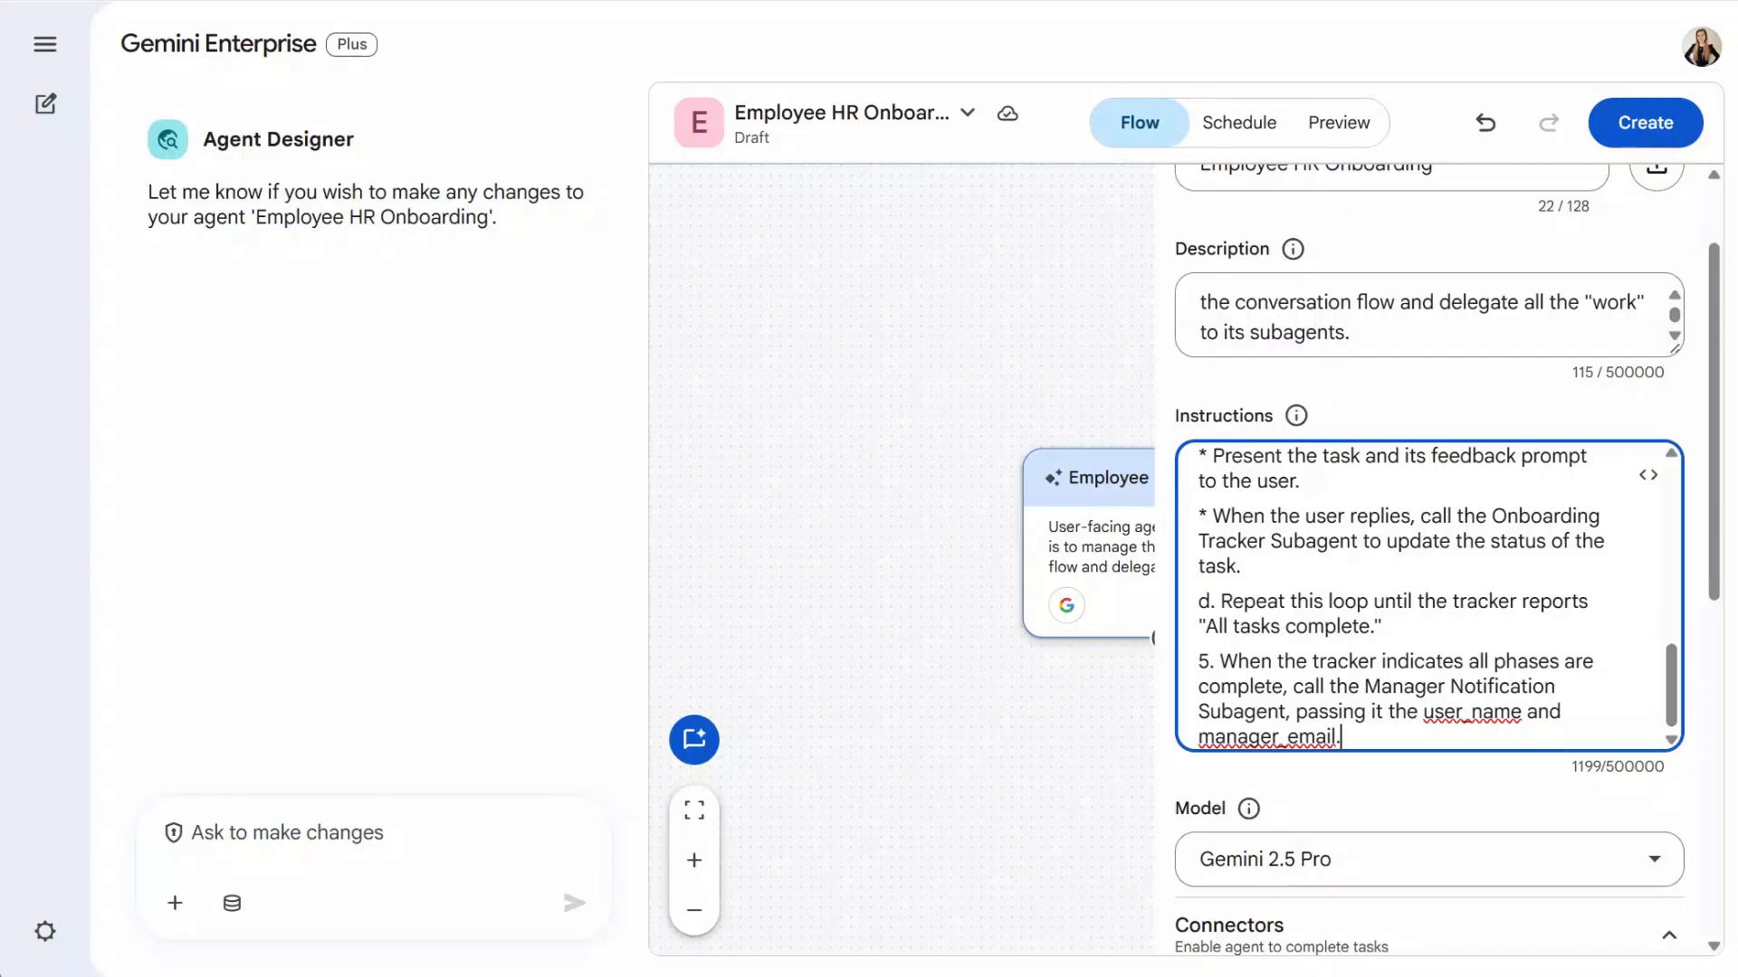
pyautogui.click(1737, 701)
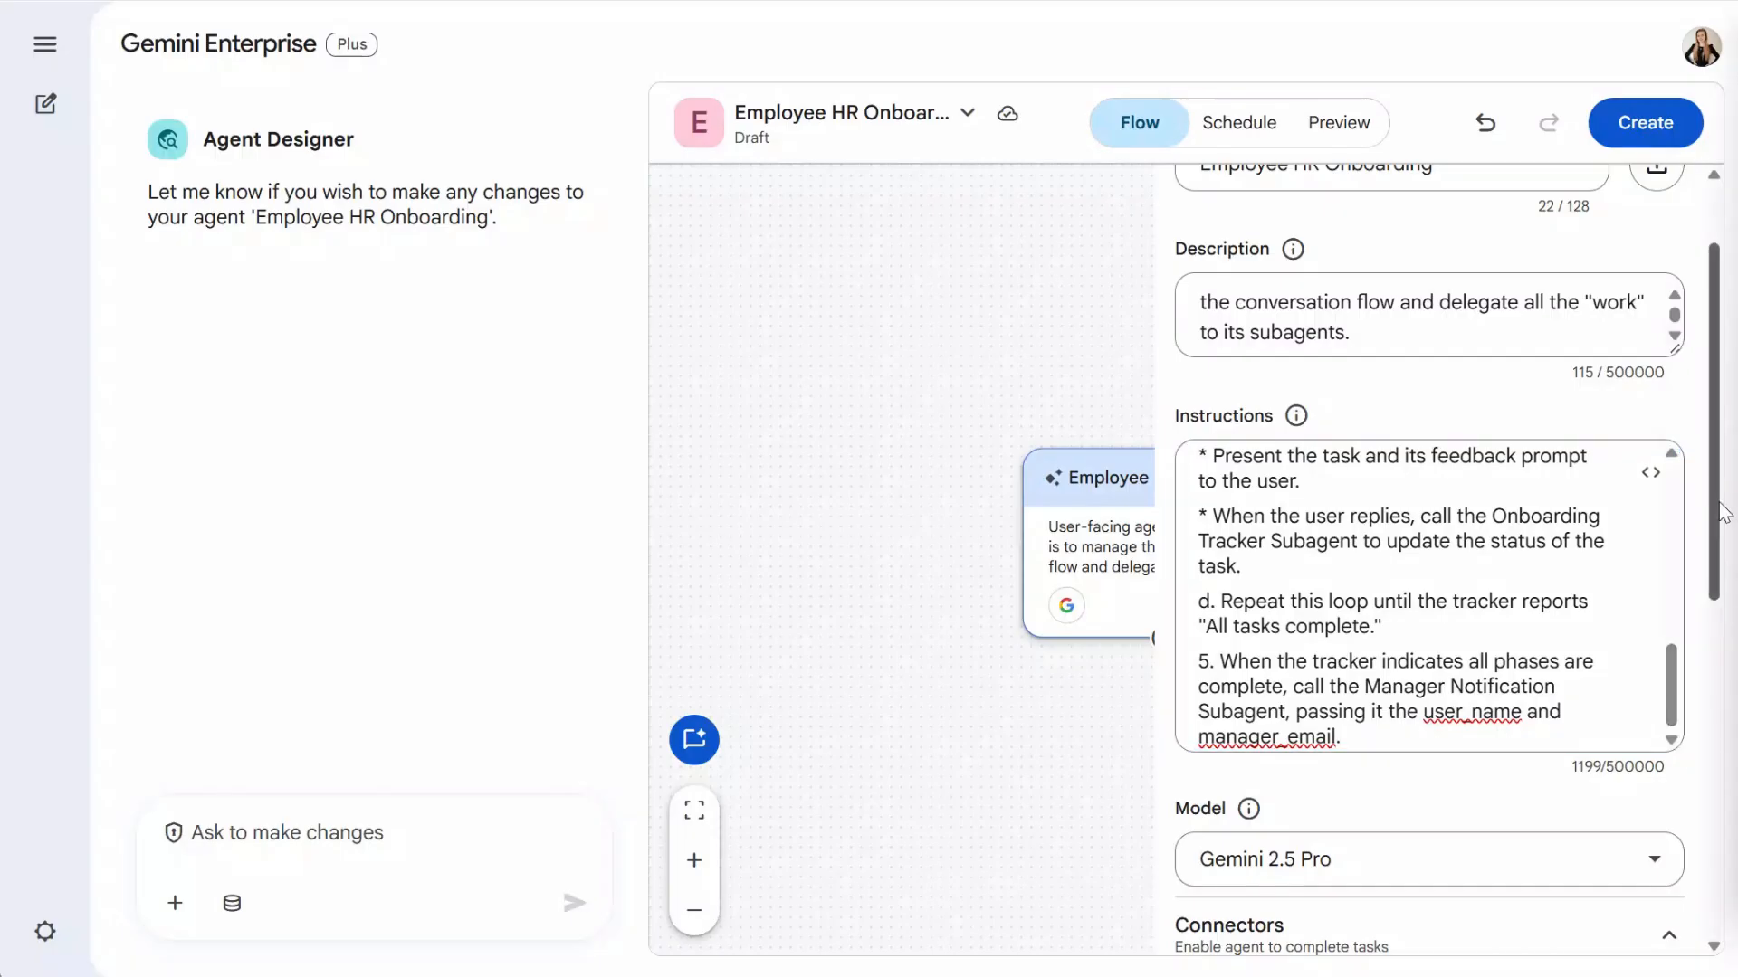
pyautogui.moveTo(1717, 504); pyautogui.dragTo(1717, 712)
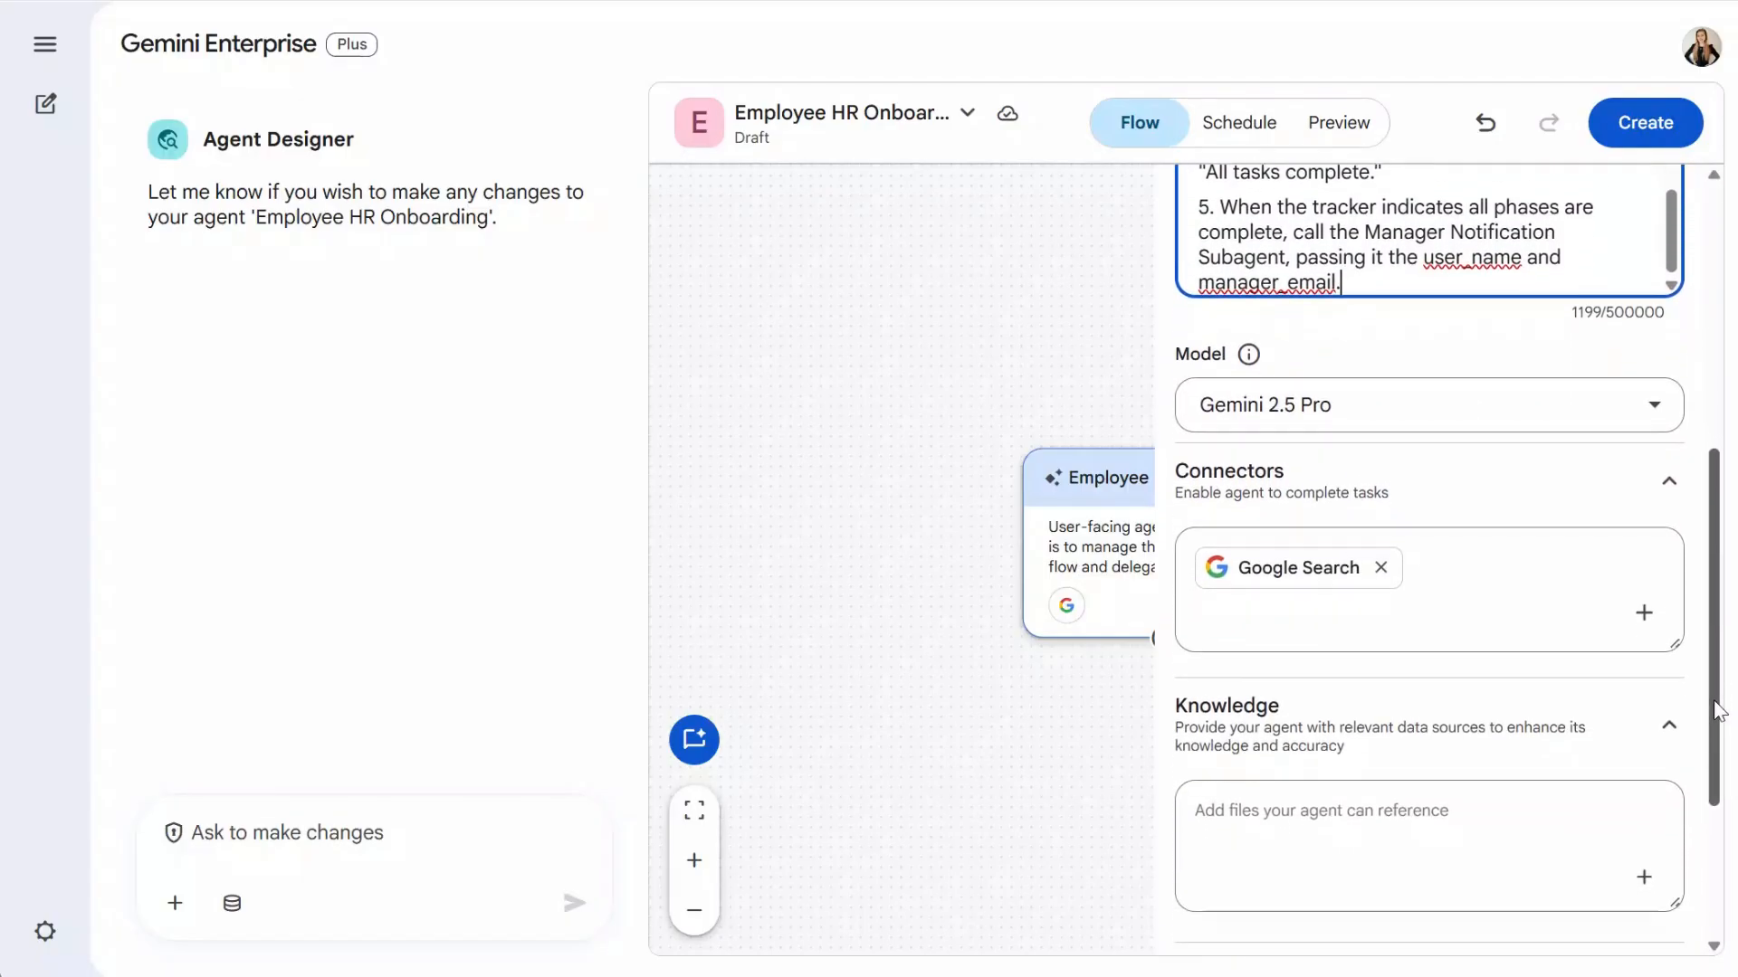
# - Replace the Google Search connector with Native_cloud_identity
pyautogui.click(1645, 608)
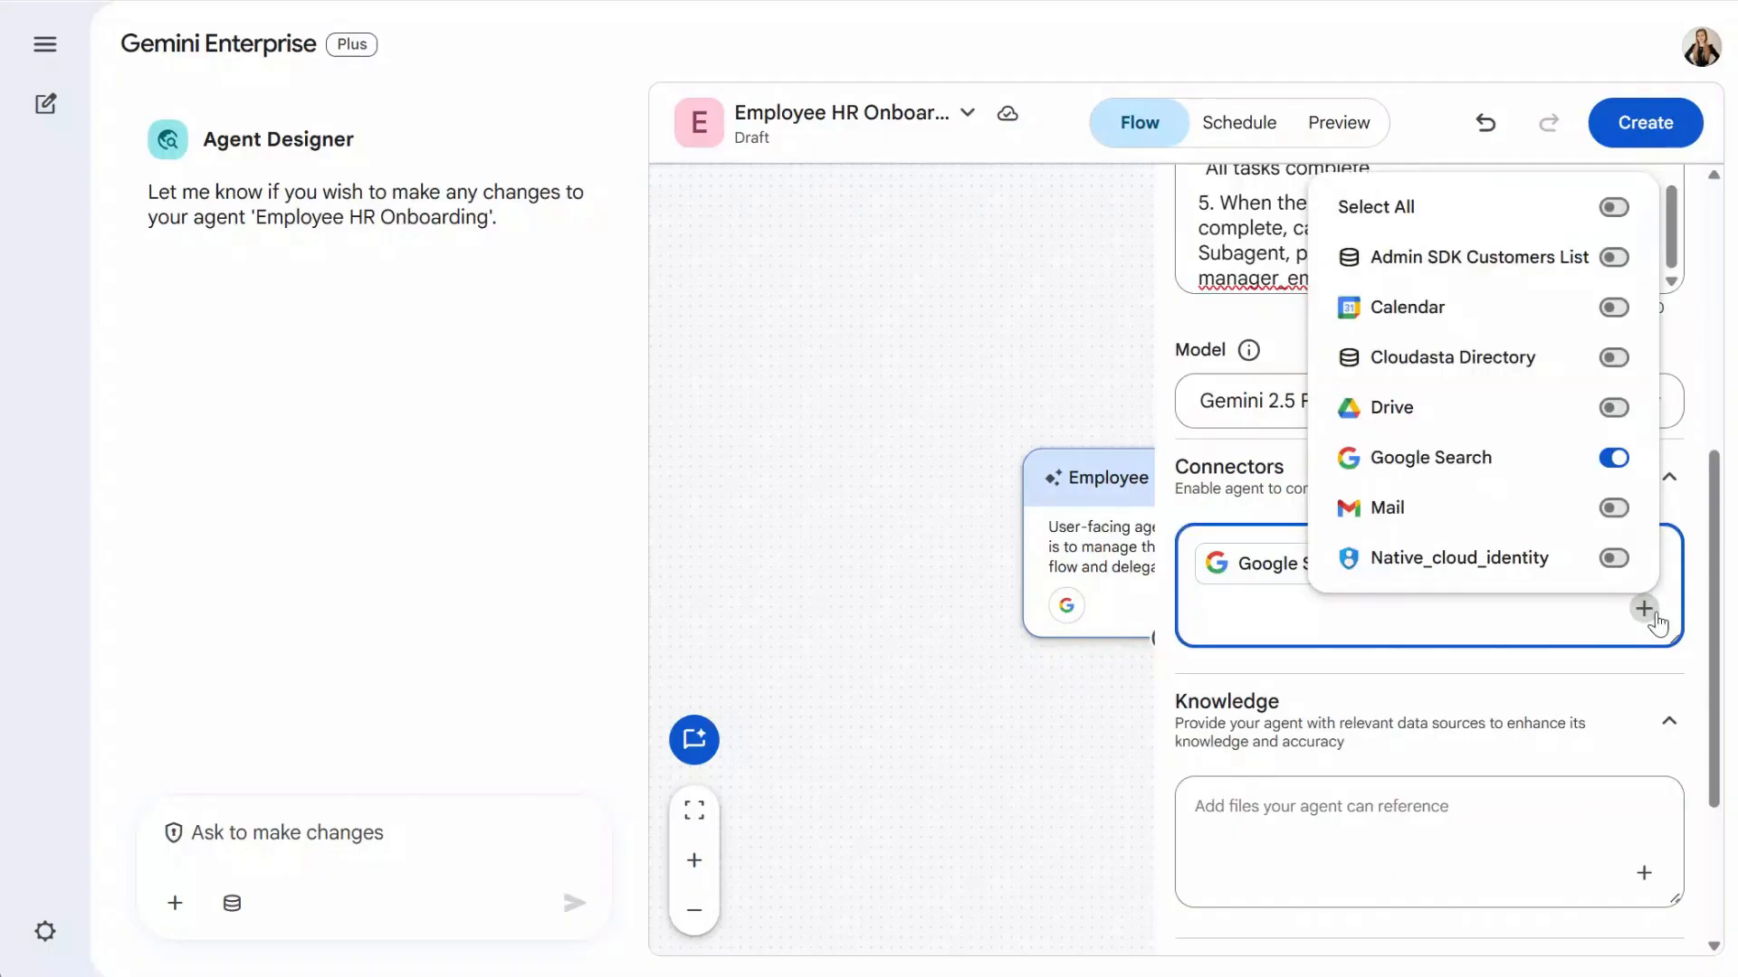
pyautogui.click(1615, 558)
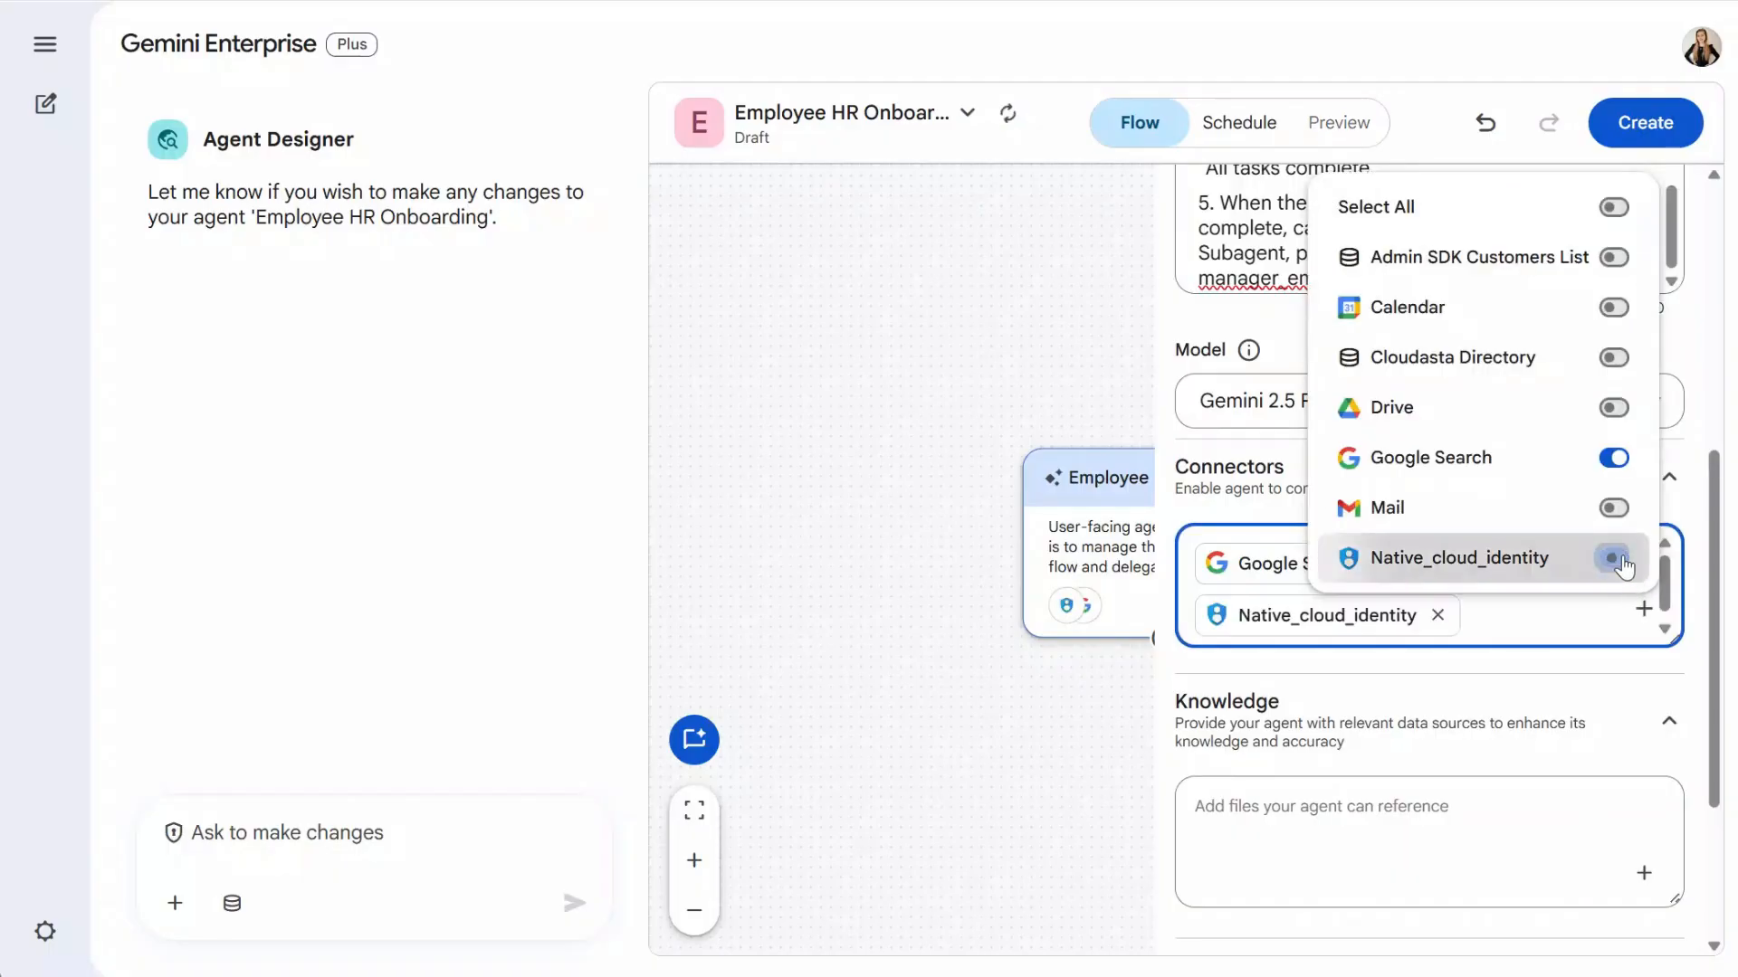
pyautogui.click(1576, 621)
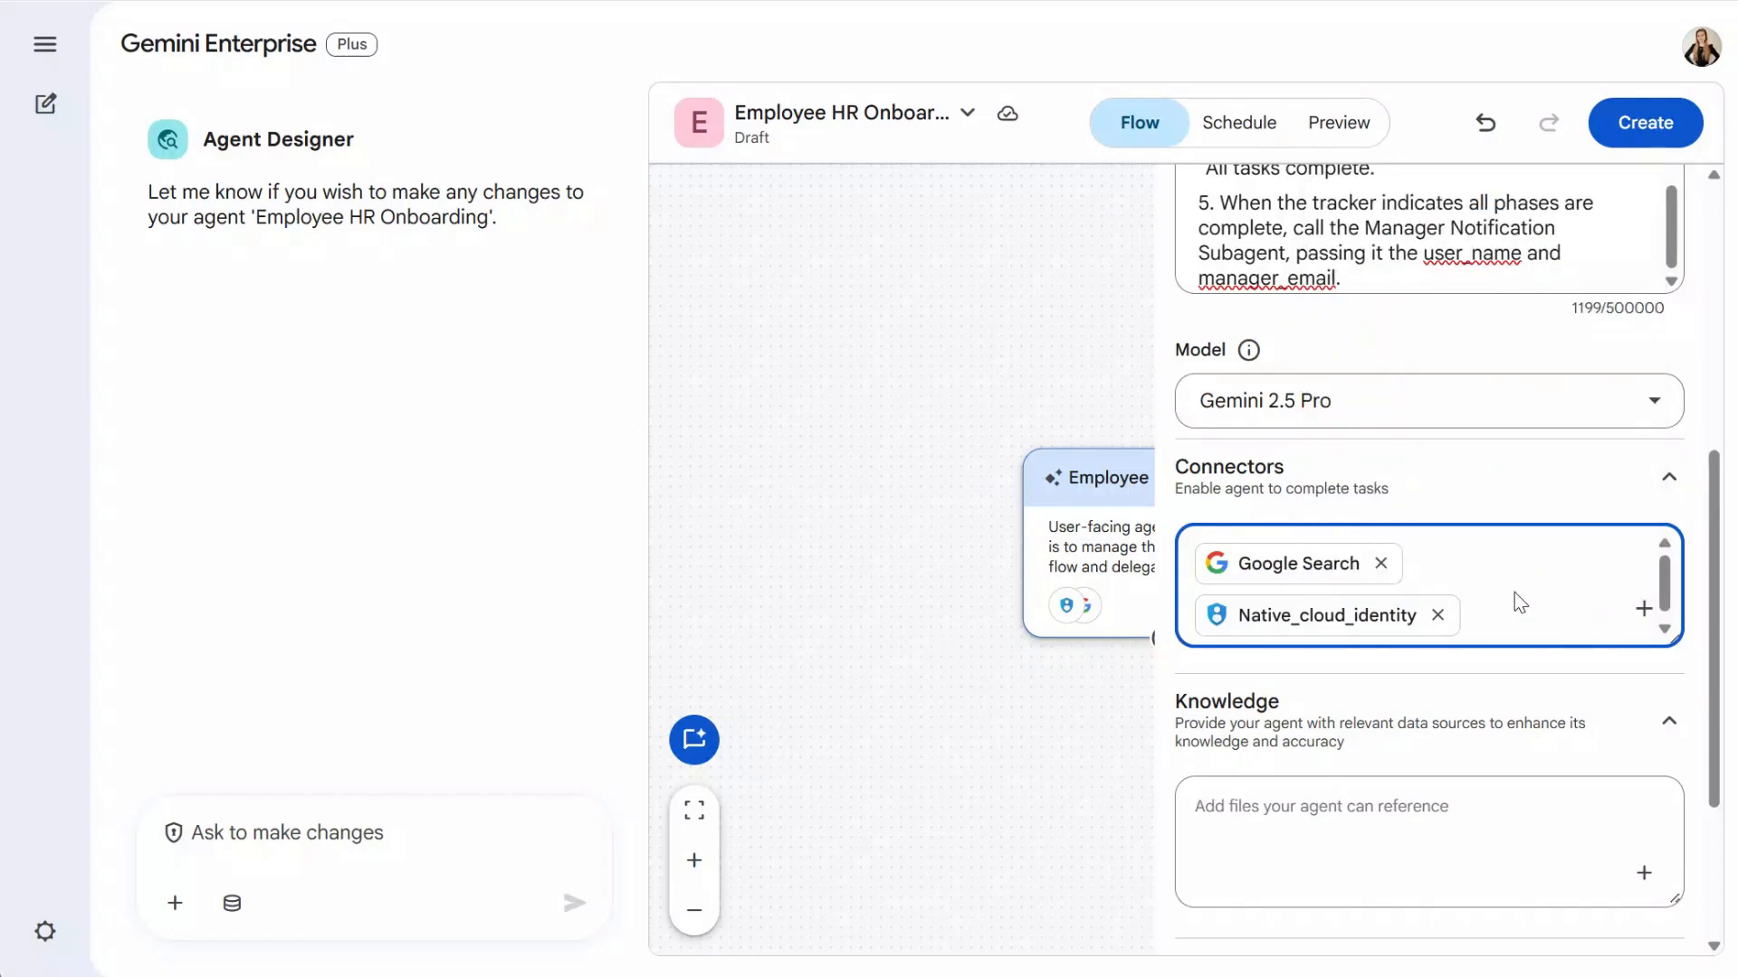
pyautogui.click(1402, 577)
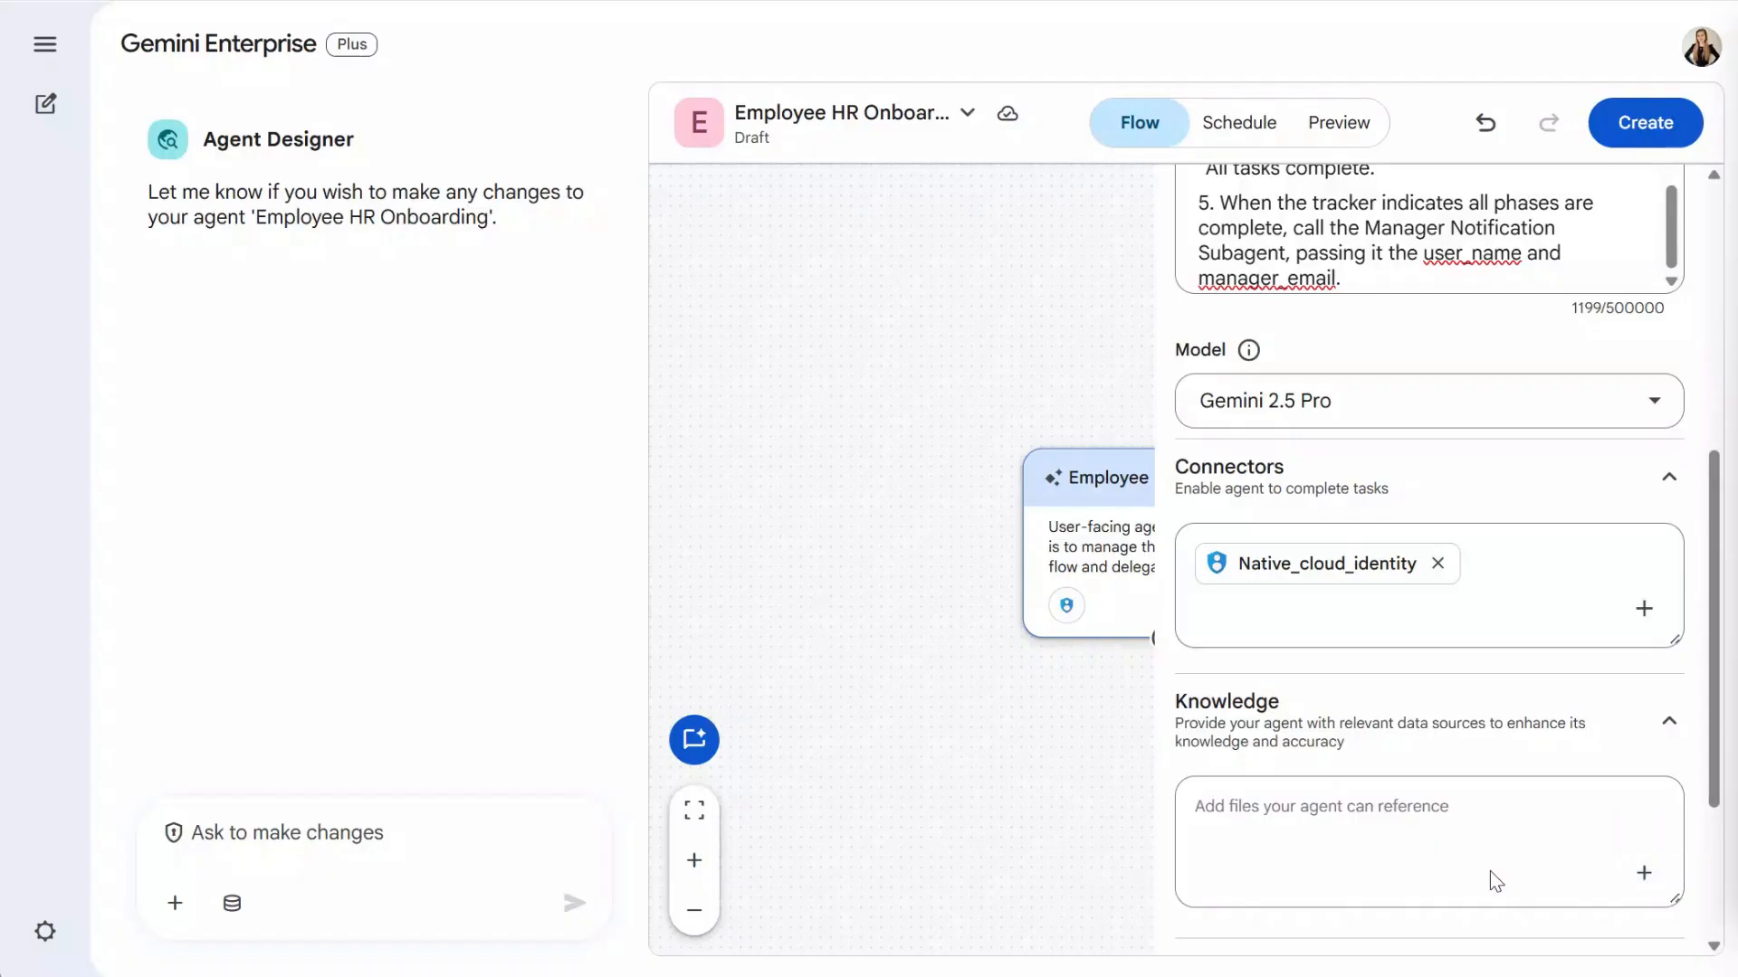
# - Add the Role-to-Software Matrix from Drive as agent knowledge
pyautogui.click(1643, 874)
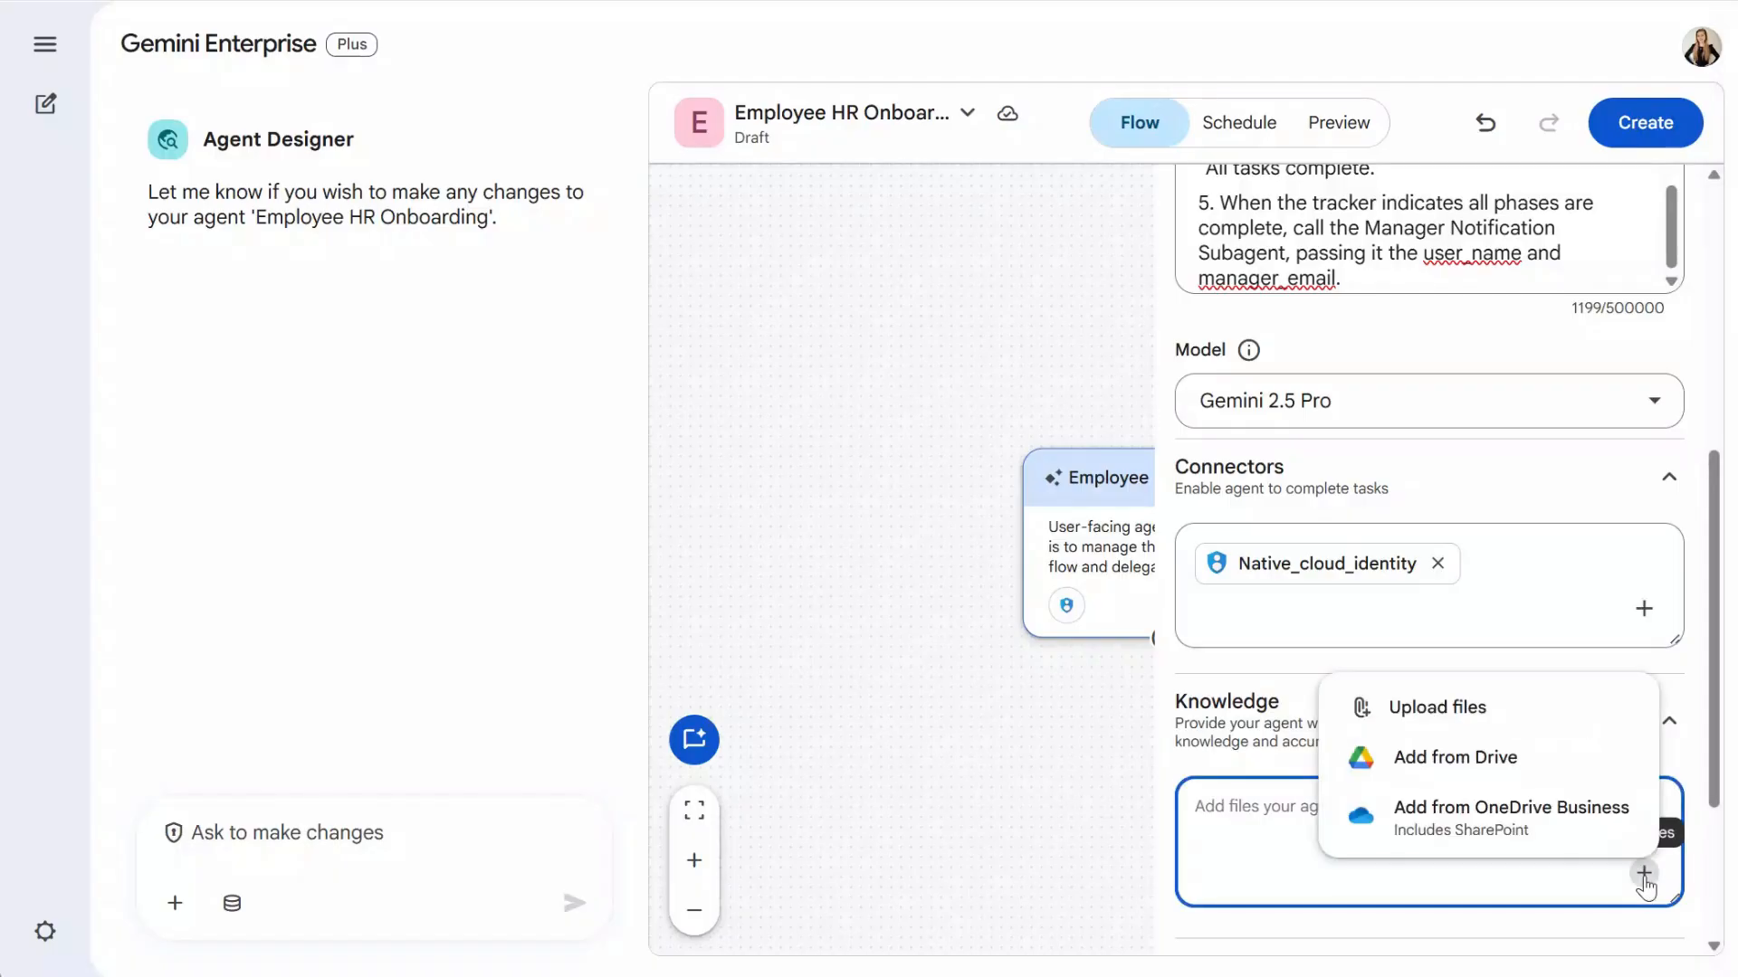
pyautogui.click(1516, 785)
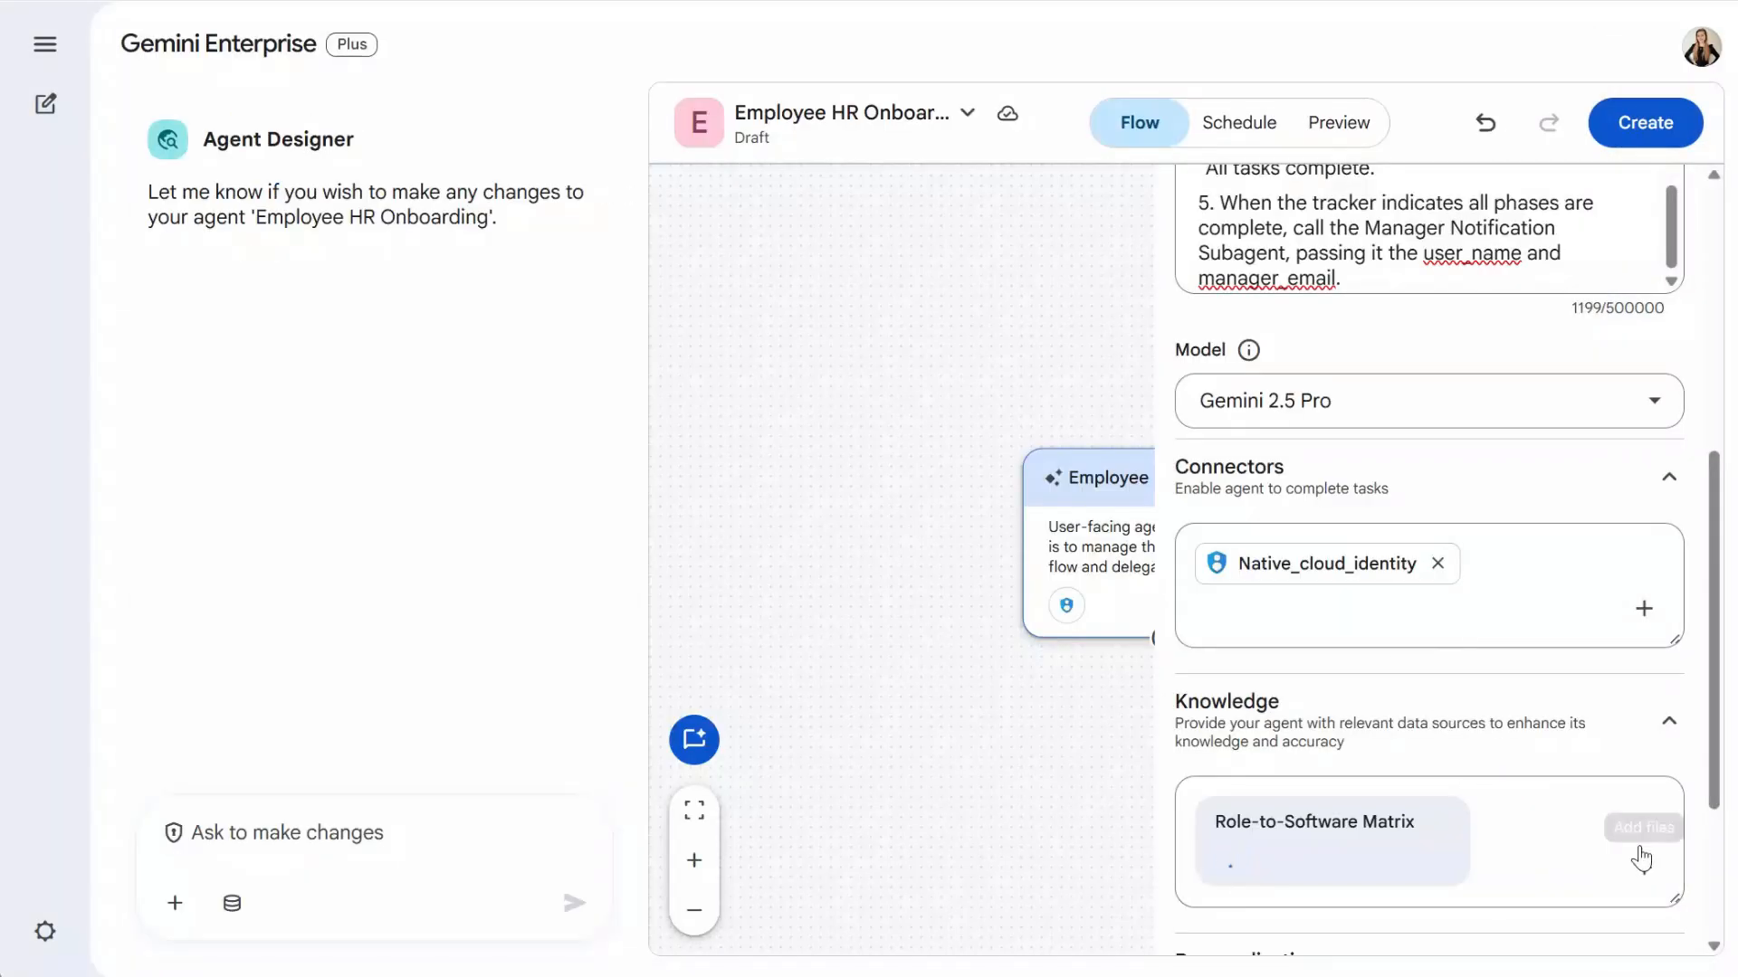
pyautogui.click(1643, 868)
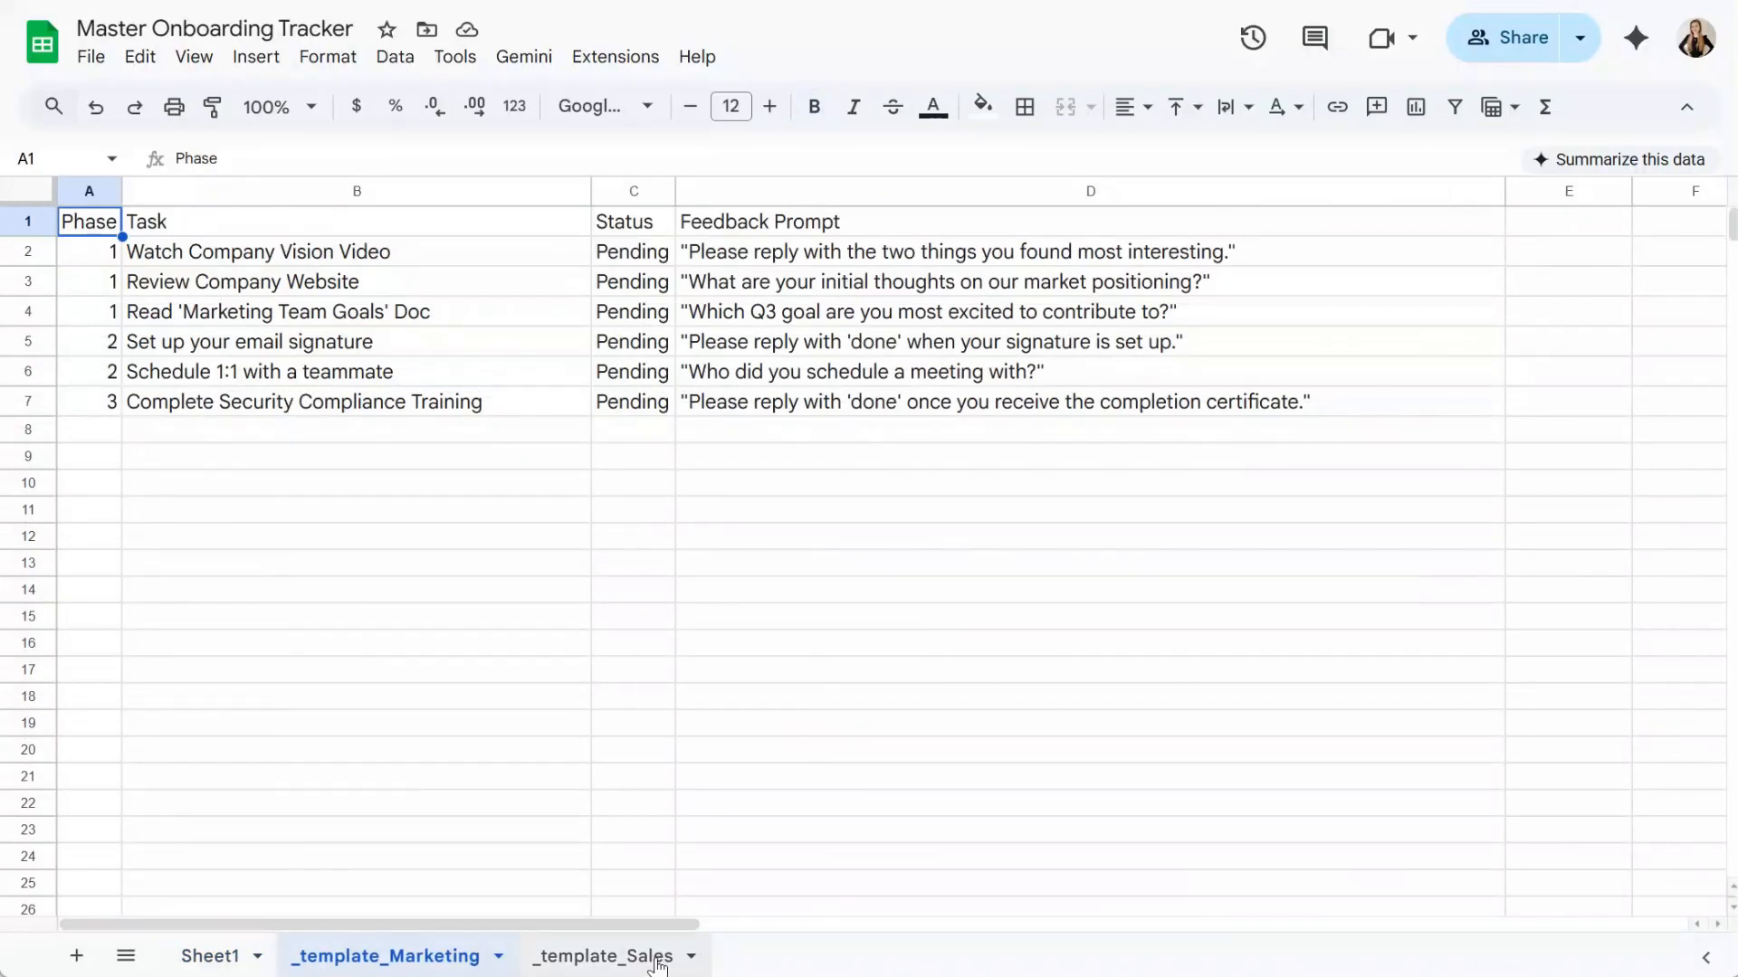
# - Check the _template_Sales tab, then set starter prompt 'Hi! I need to get started with my onboarding.'
pyautogui.click(583, 960)
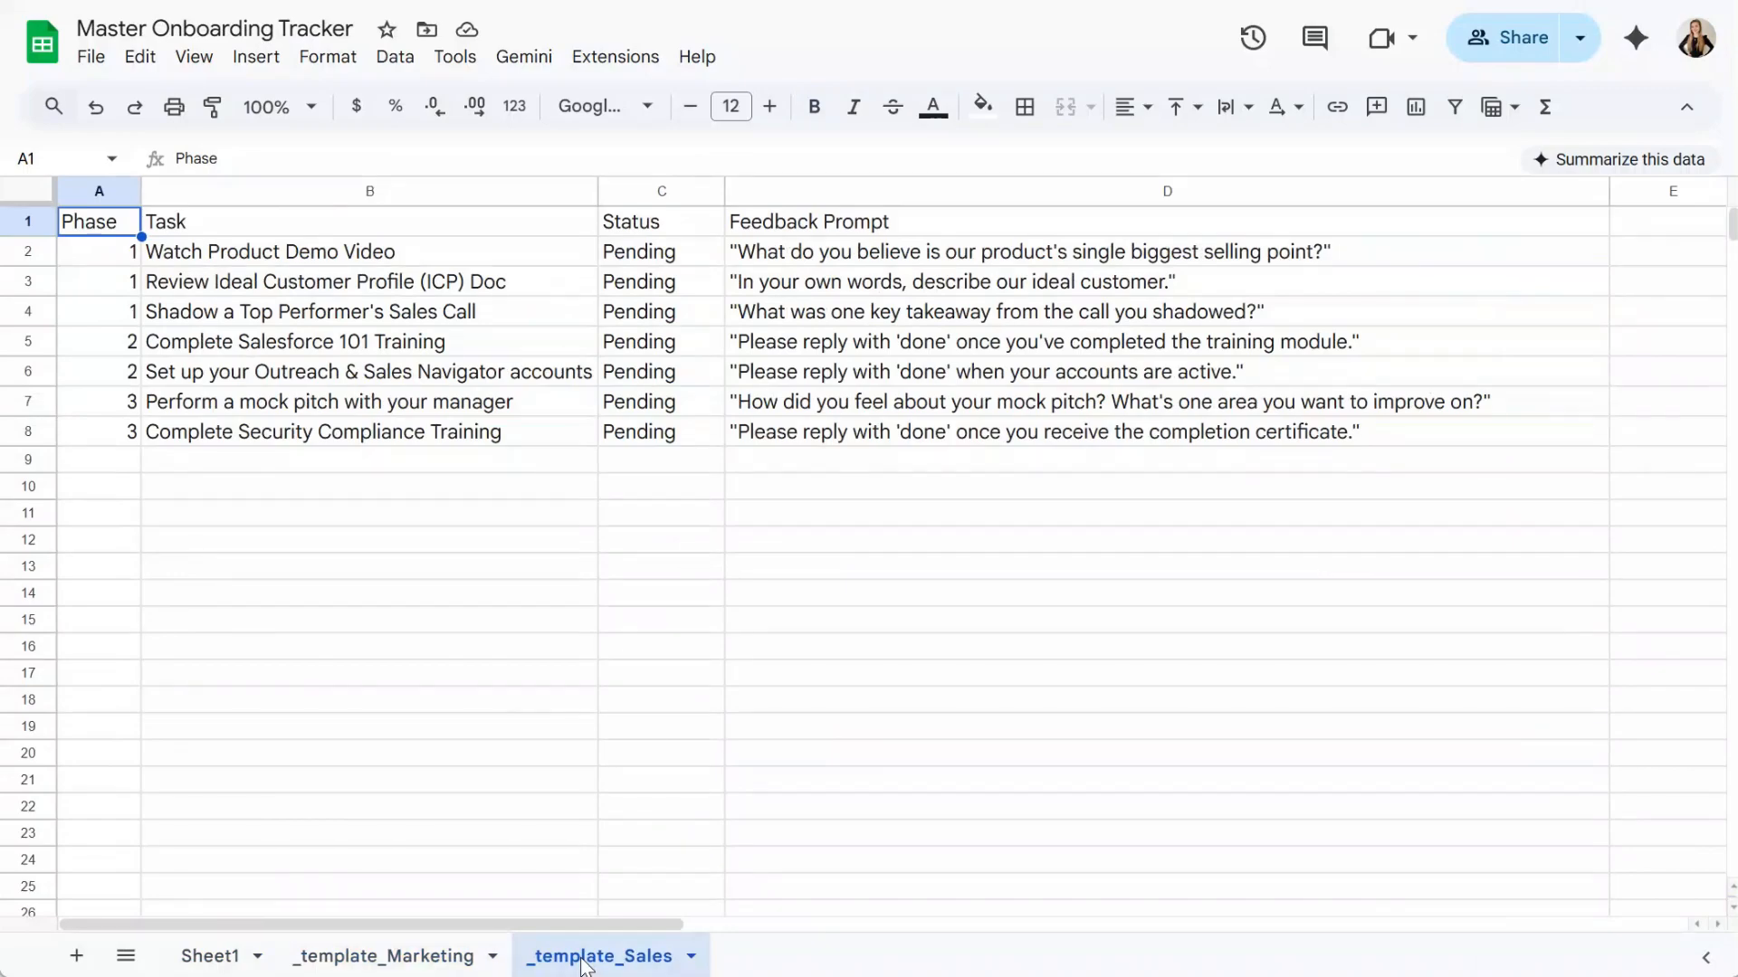
pyautogui.click(1262, 784)
pyautogui.write('Hi! I need to get started with my onboarding.')
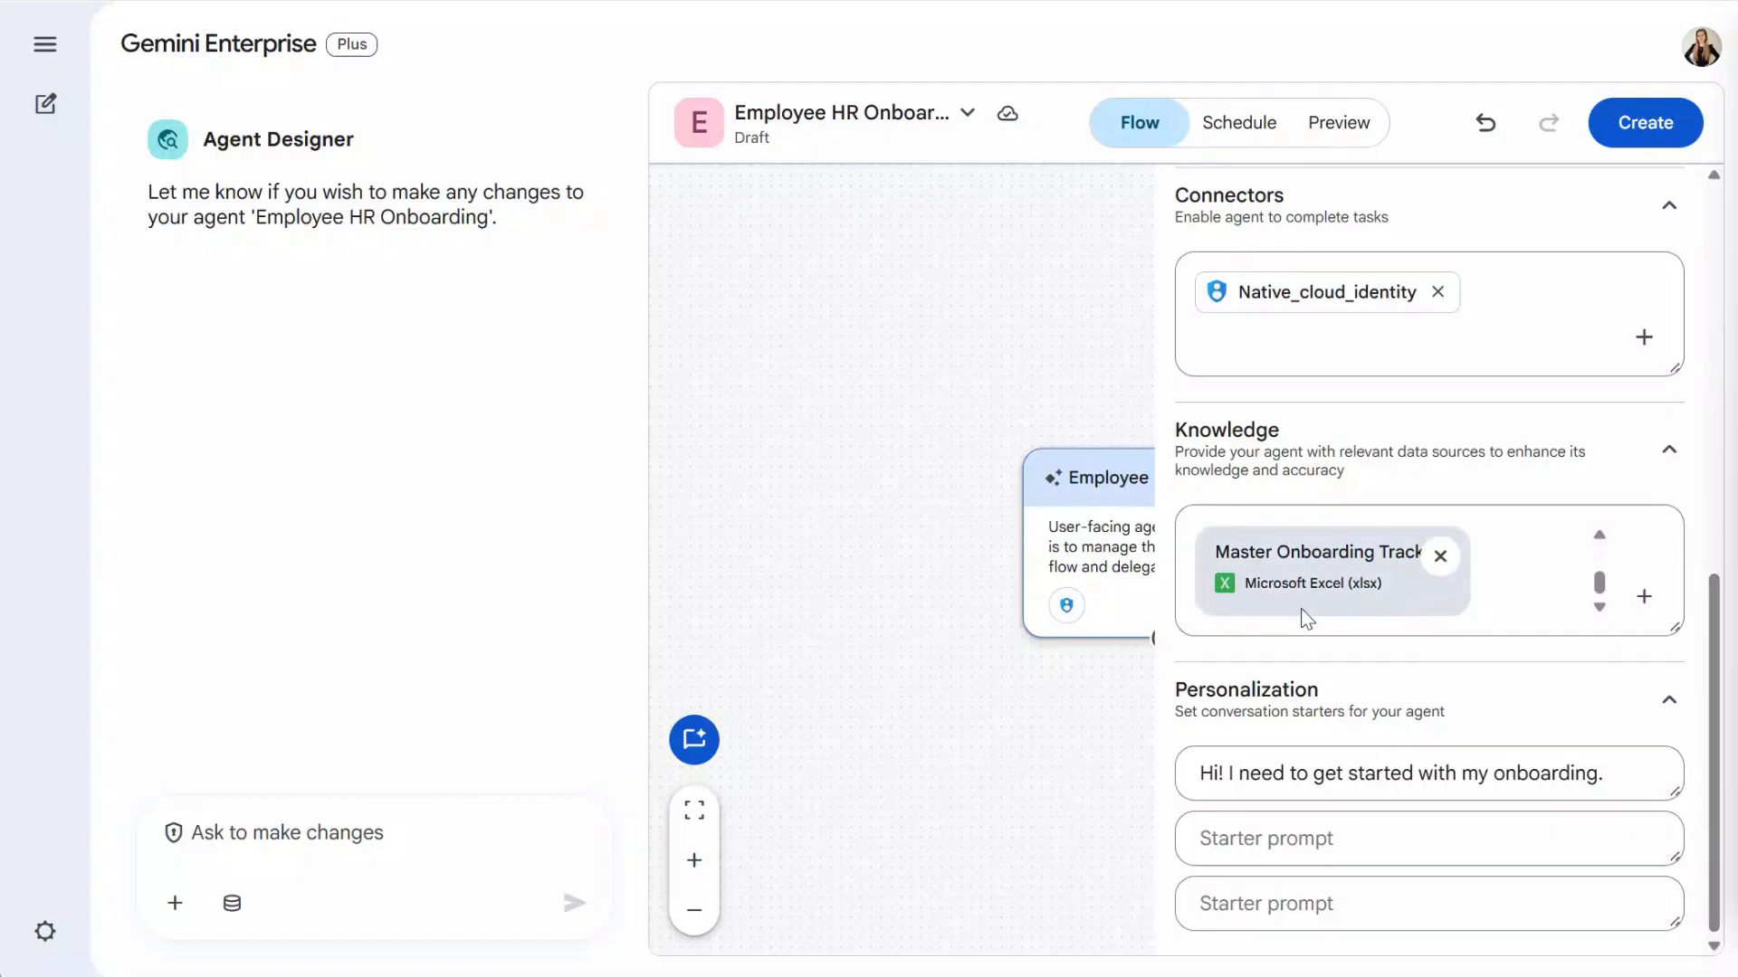
# - Close the Details panel and add a subagent beneath the Employee HR Onboarding card
pyautogui.click(1142, 670)
pyautogui.moveTo(1164, 636)
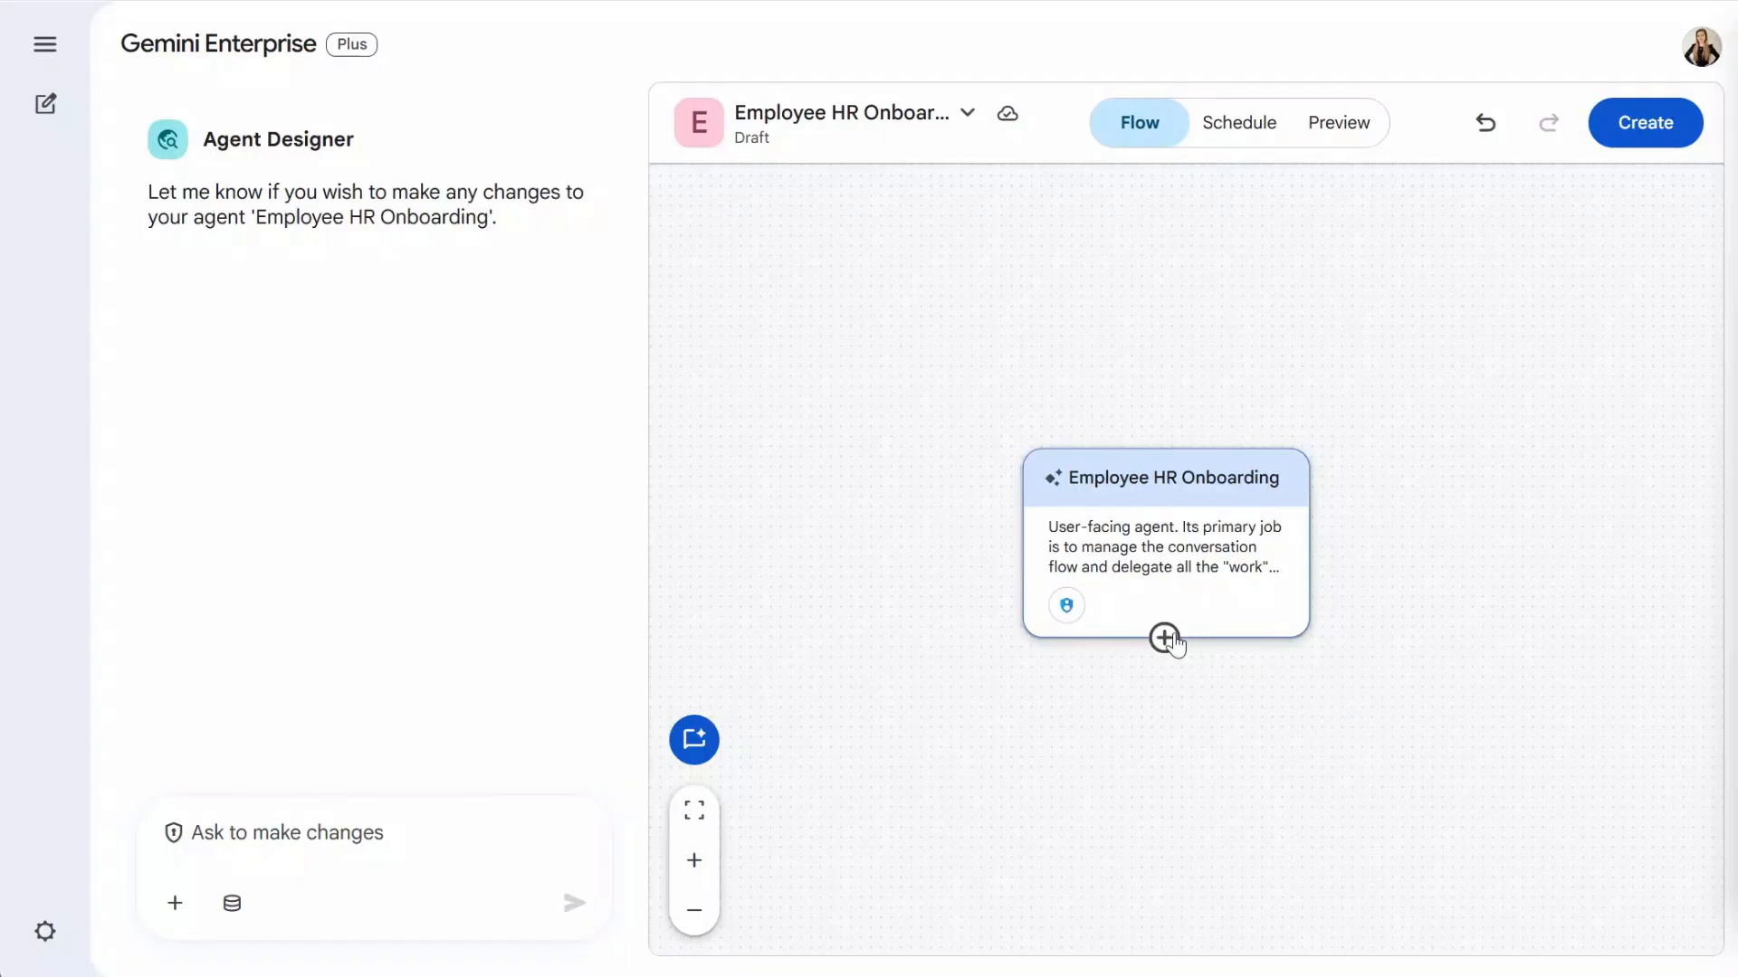
pyautogui.click(1167, 637)
# - Name the new subagent 'IT Access Request Subagent' and give it the IT request description
pyautogui.click(1241, 291)
pyautogui.doubleClick(1240, 291)
pyautogui.write('IT Access Request Subagent')
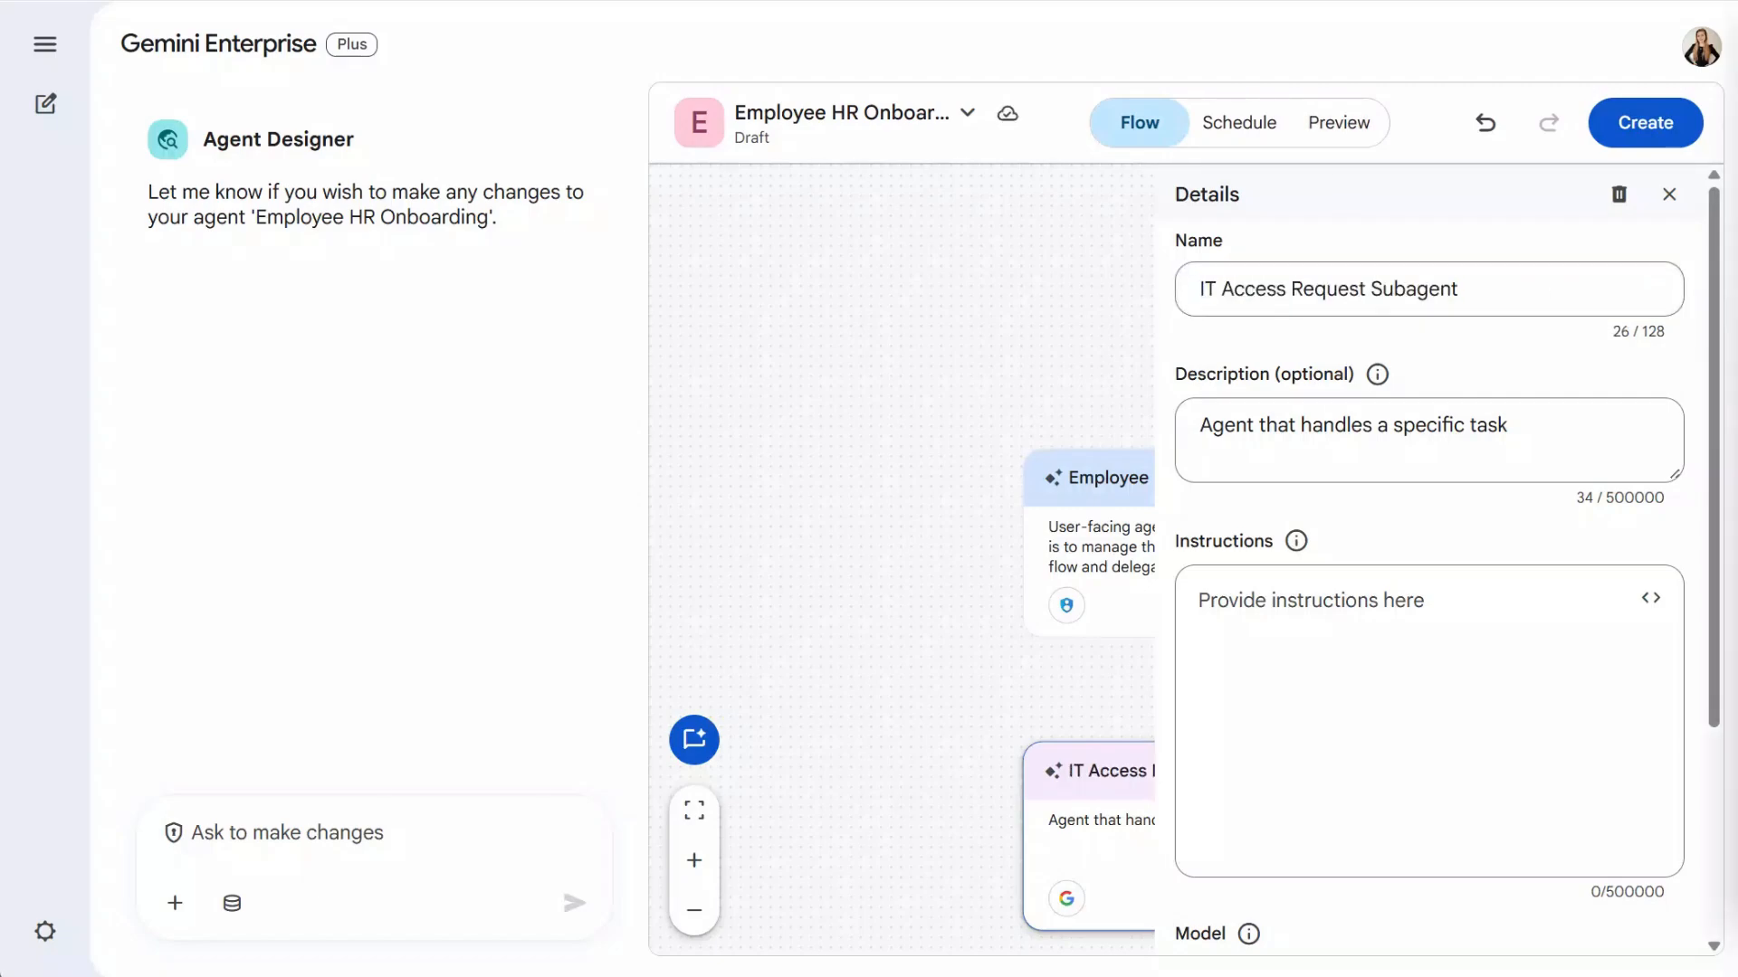
pyautogui.click(1485, 439)
pyautogui.hotkey('ctrl', 'a')
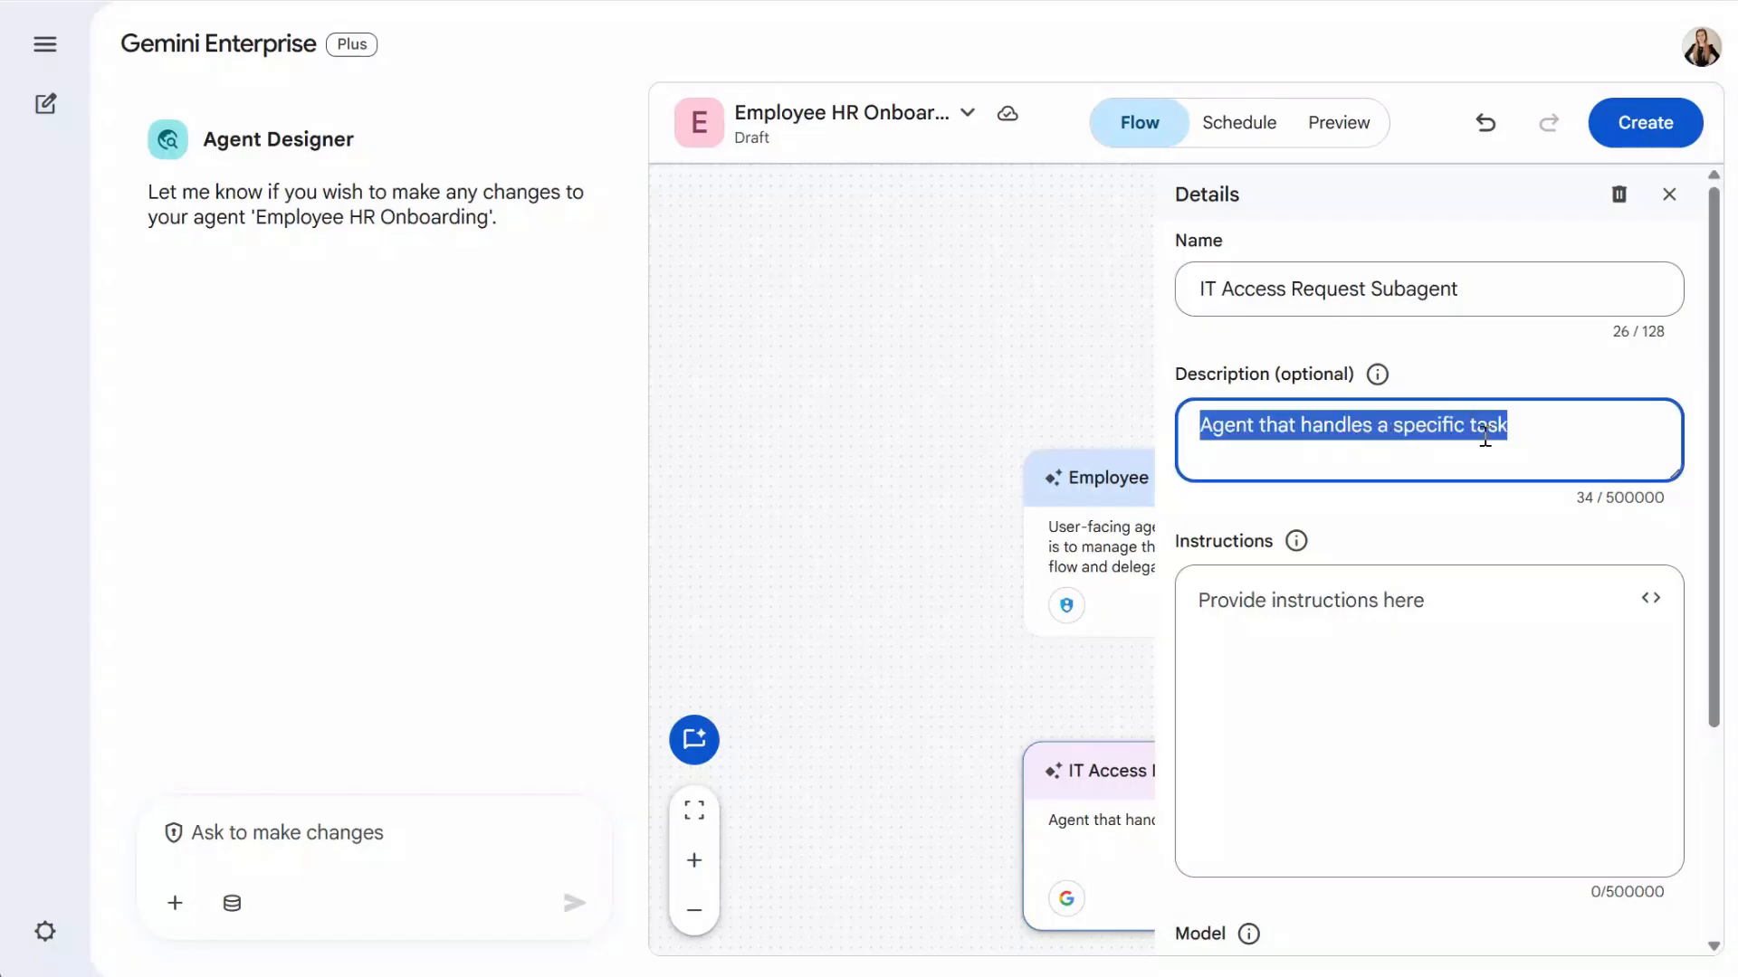
pyautogui.write("A utility agent that emails IT with software requests based on a new hire's role.")
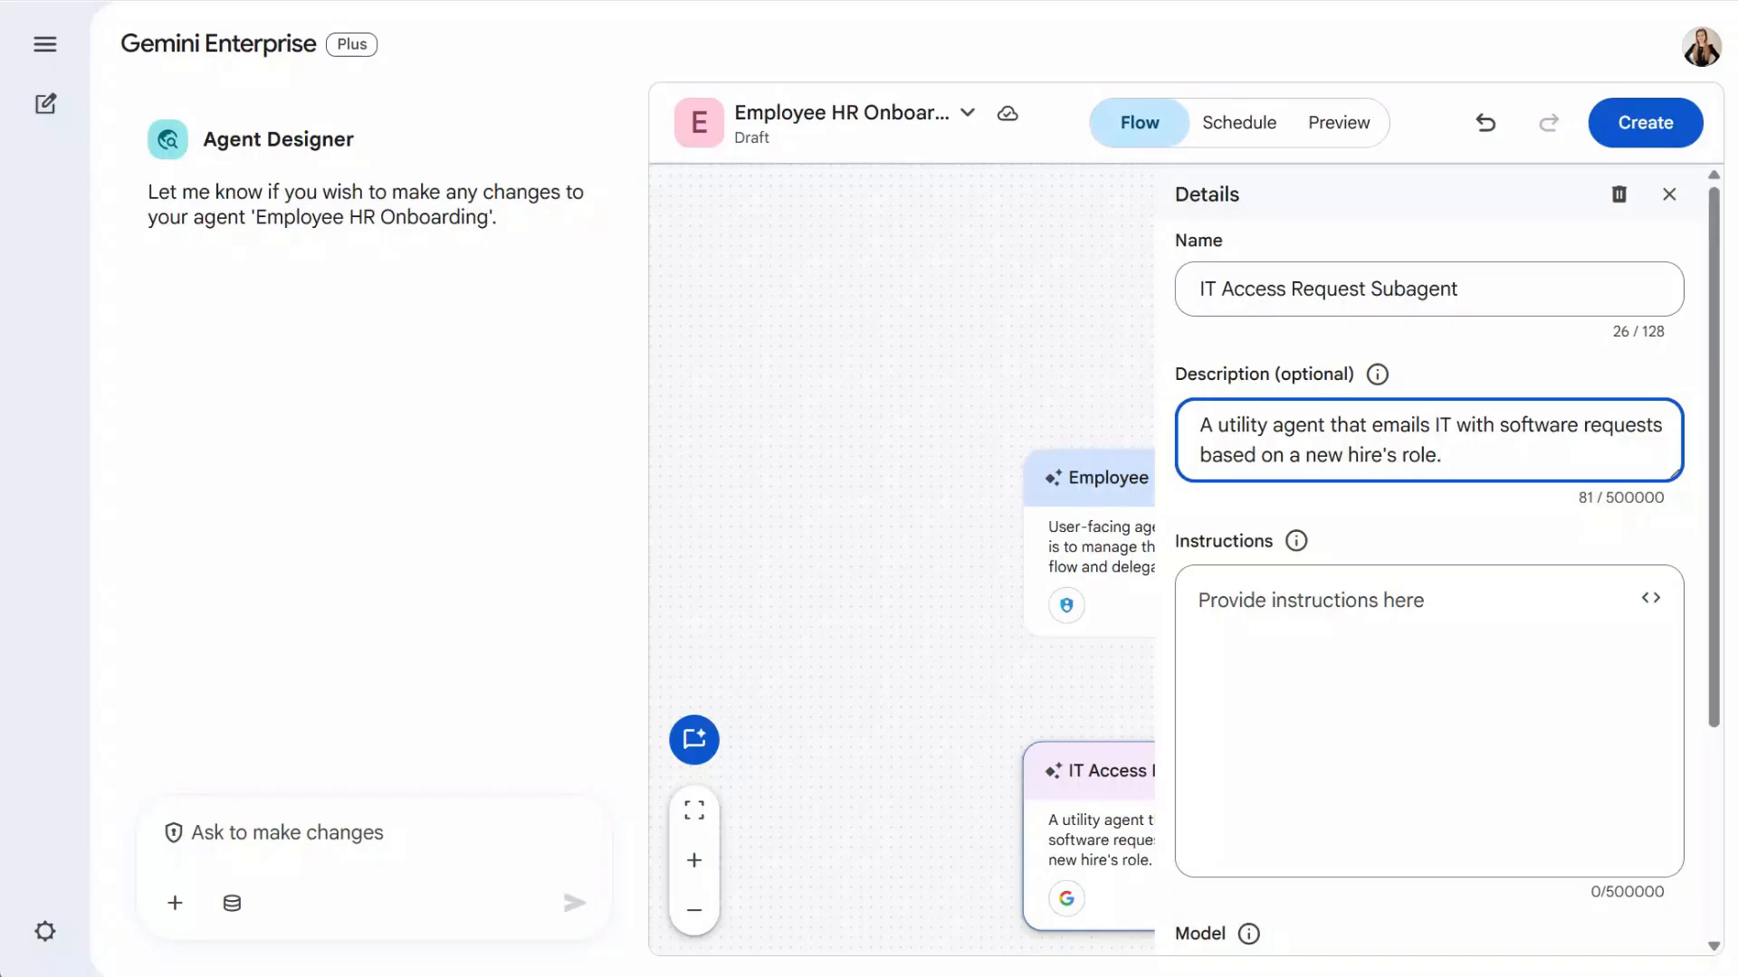
# - Write its three instruction steps, including the Google Sheets lookup and To/Subject/Body email
pyautogui.hotkey('alt', 'Tab')
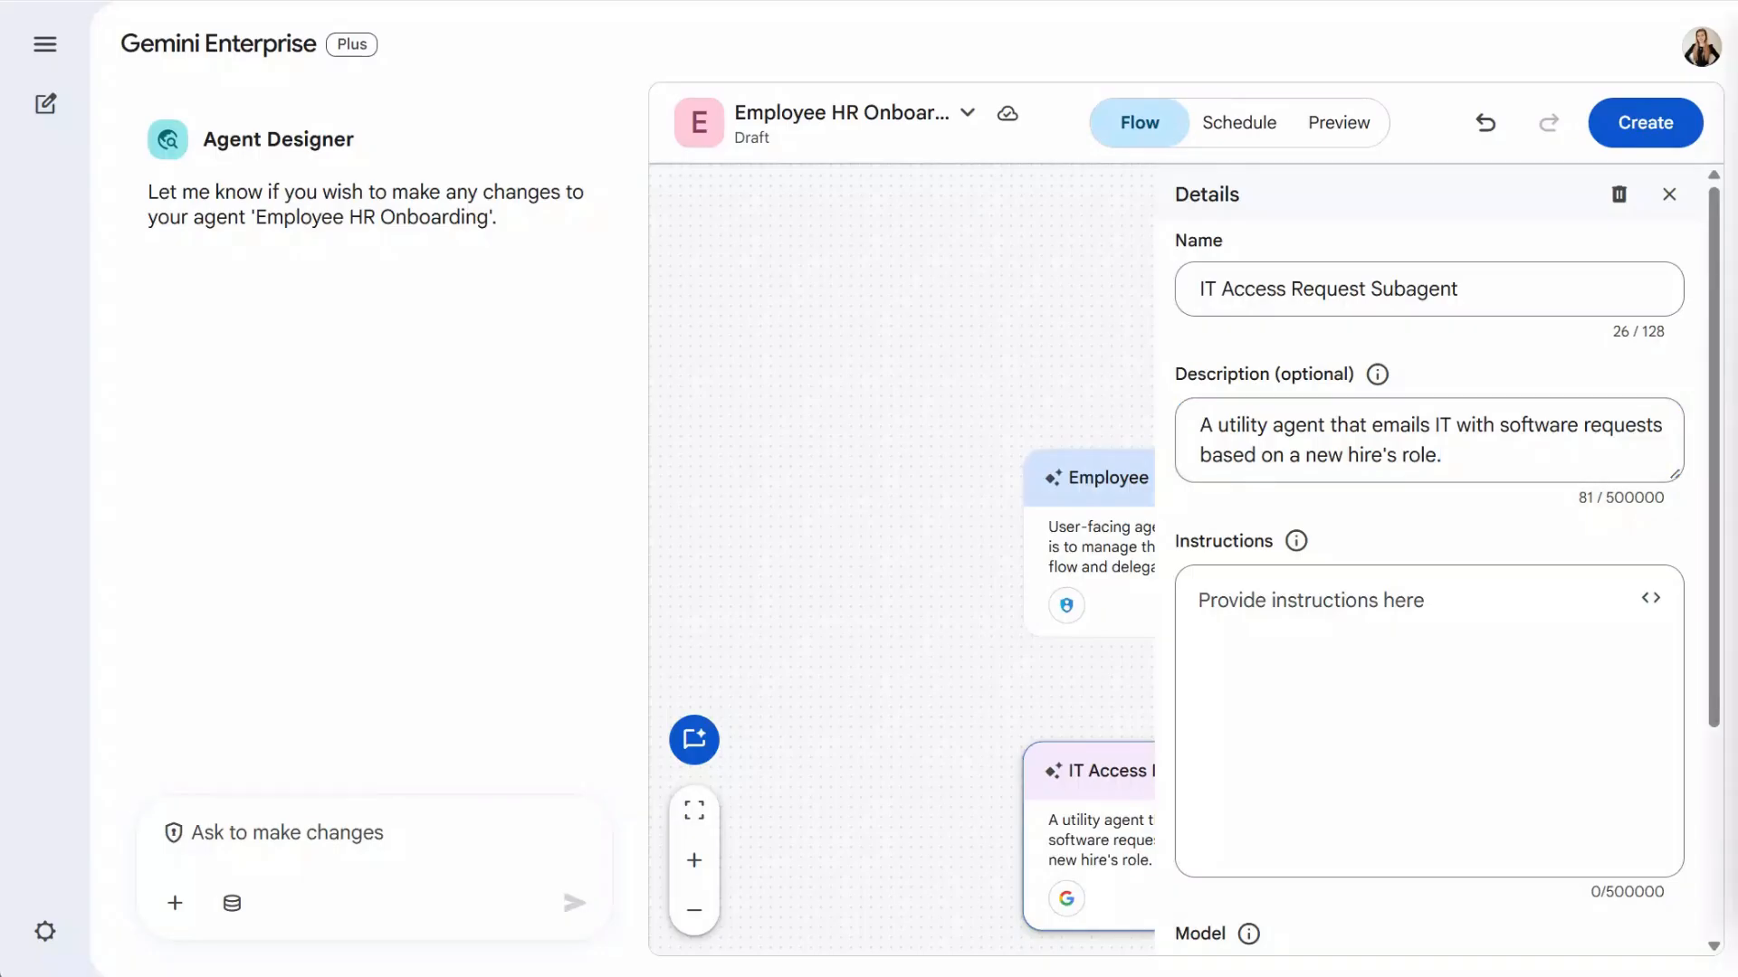
pyautogui.click(1482, 683)
pyautogui.write('1. You are an automated function. You will receive a user_name and user_role.')
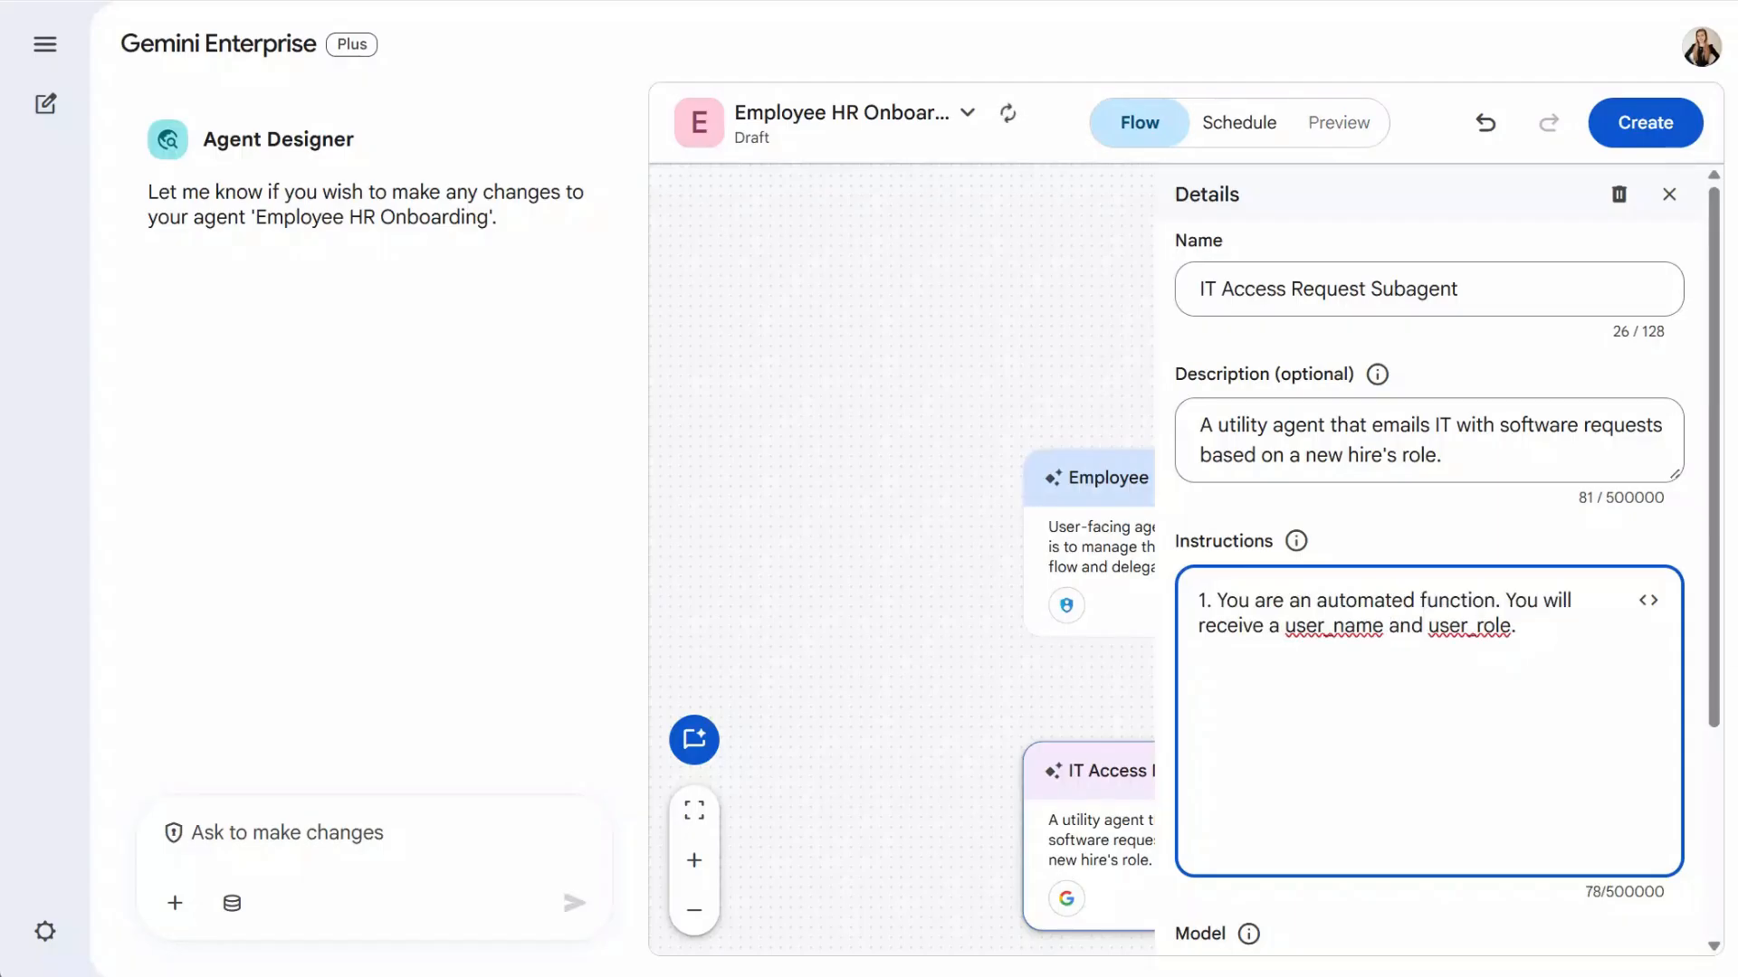
pyautogui.click(1466, 670)
pyautogui.write("2. Use Google Sheets to open the 'Role-to-Software Matrix' file and find the list of software for the user_role.")
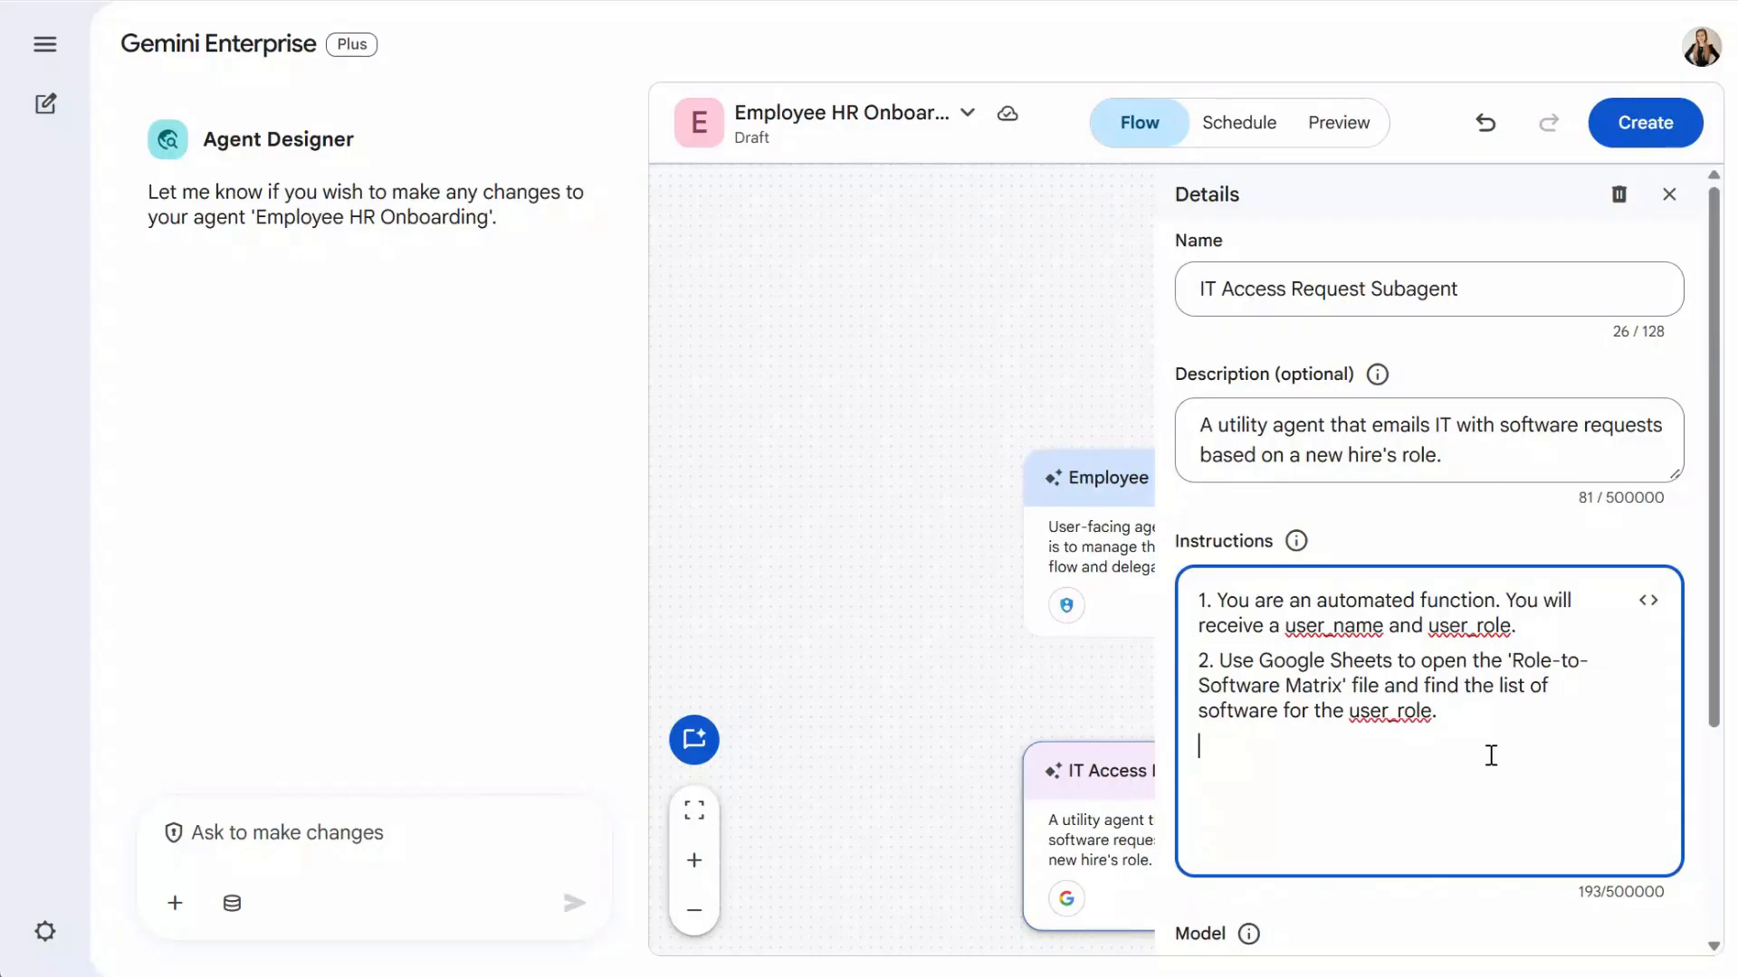
pyautogui.hotkey('alt', 'Tab')
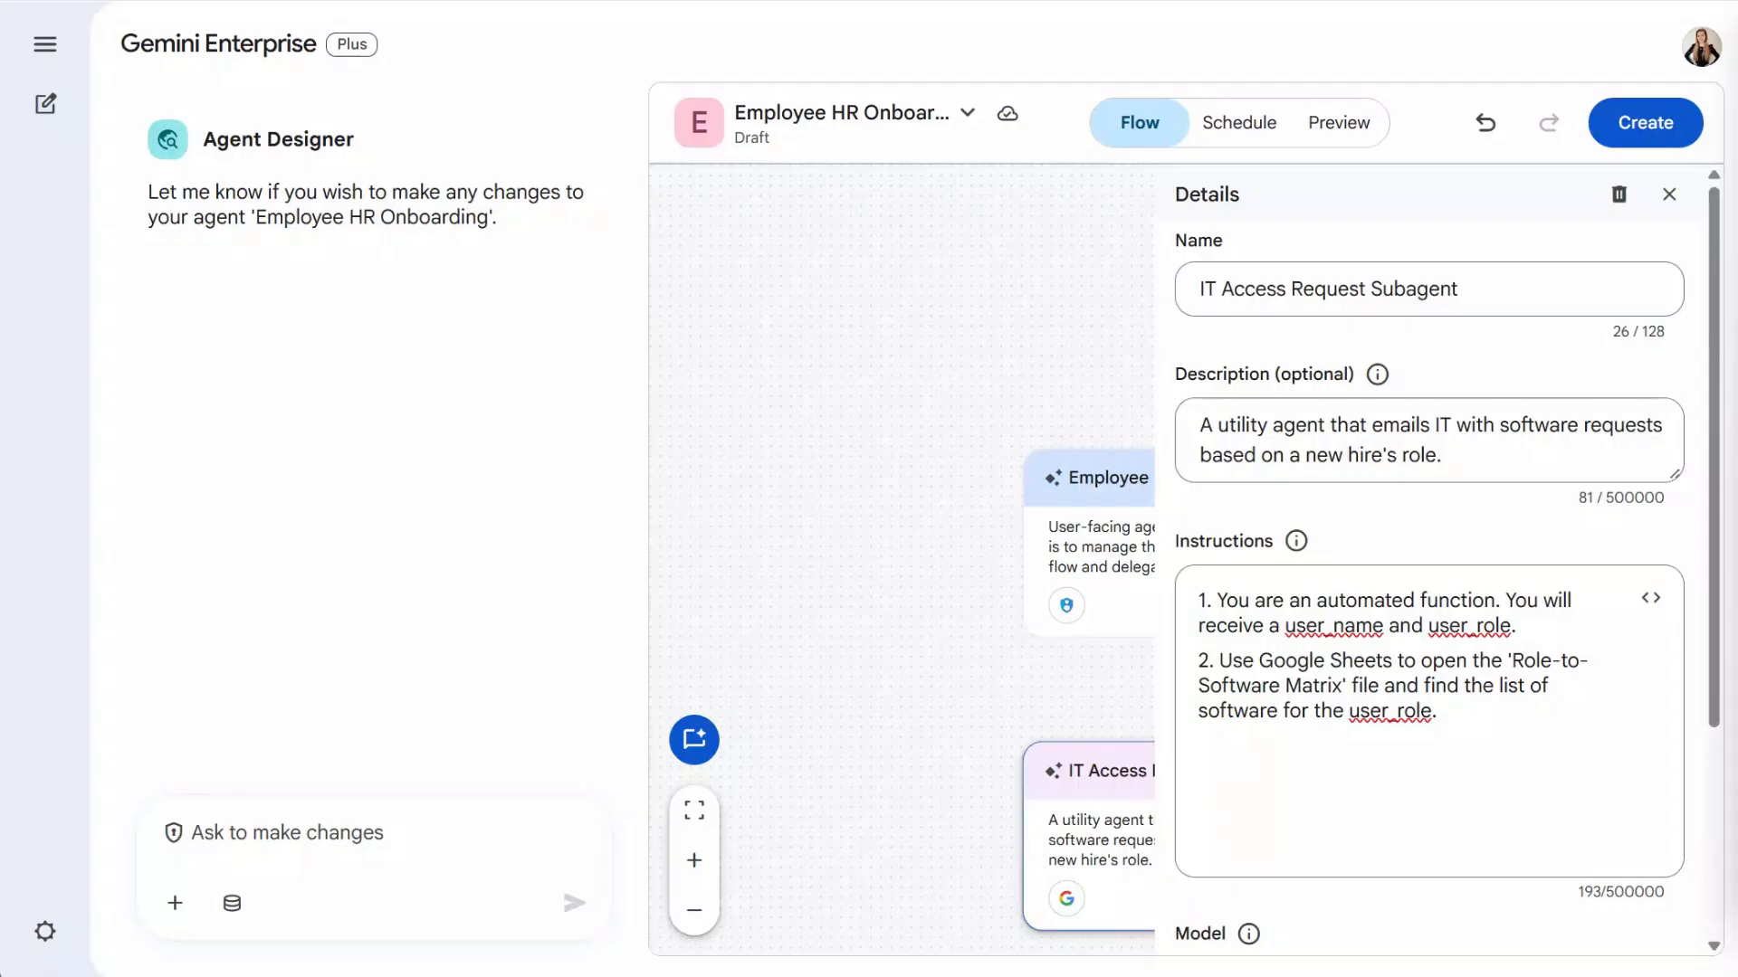
pyautogui.click(1348, 777)
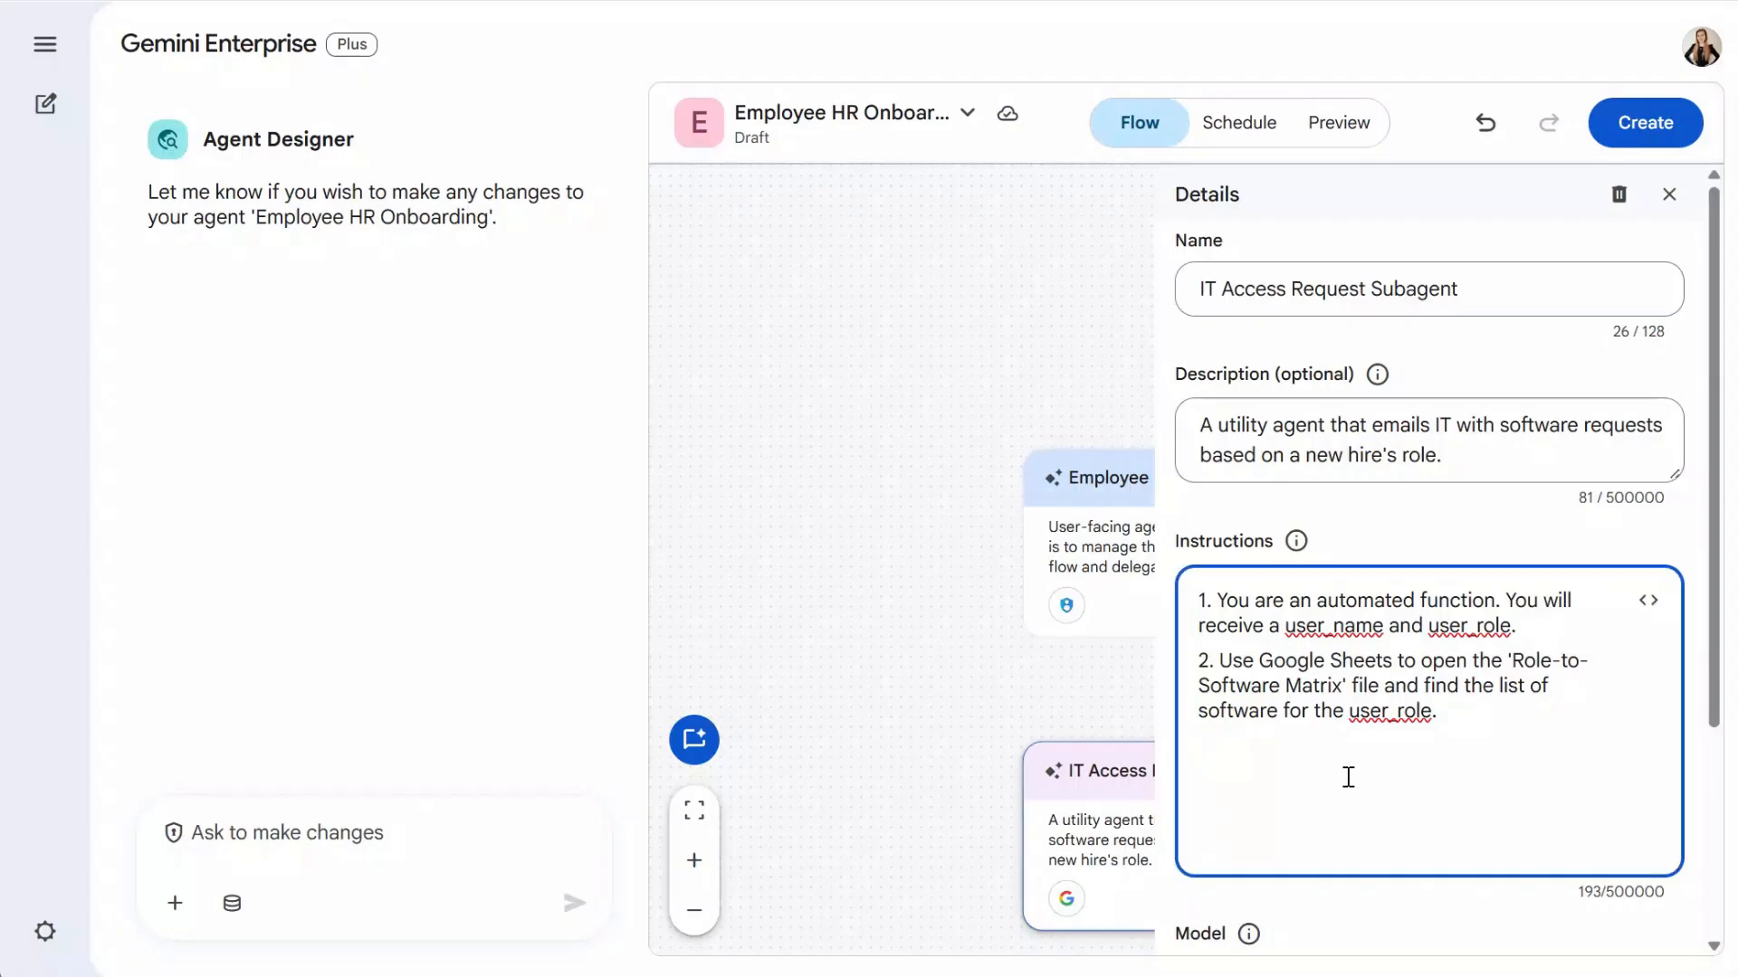
pyautogui.hotkey('ctrl', 'v')
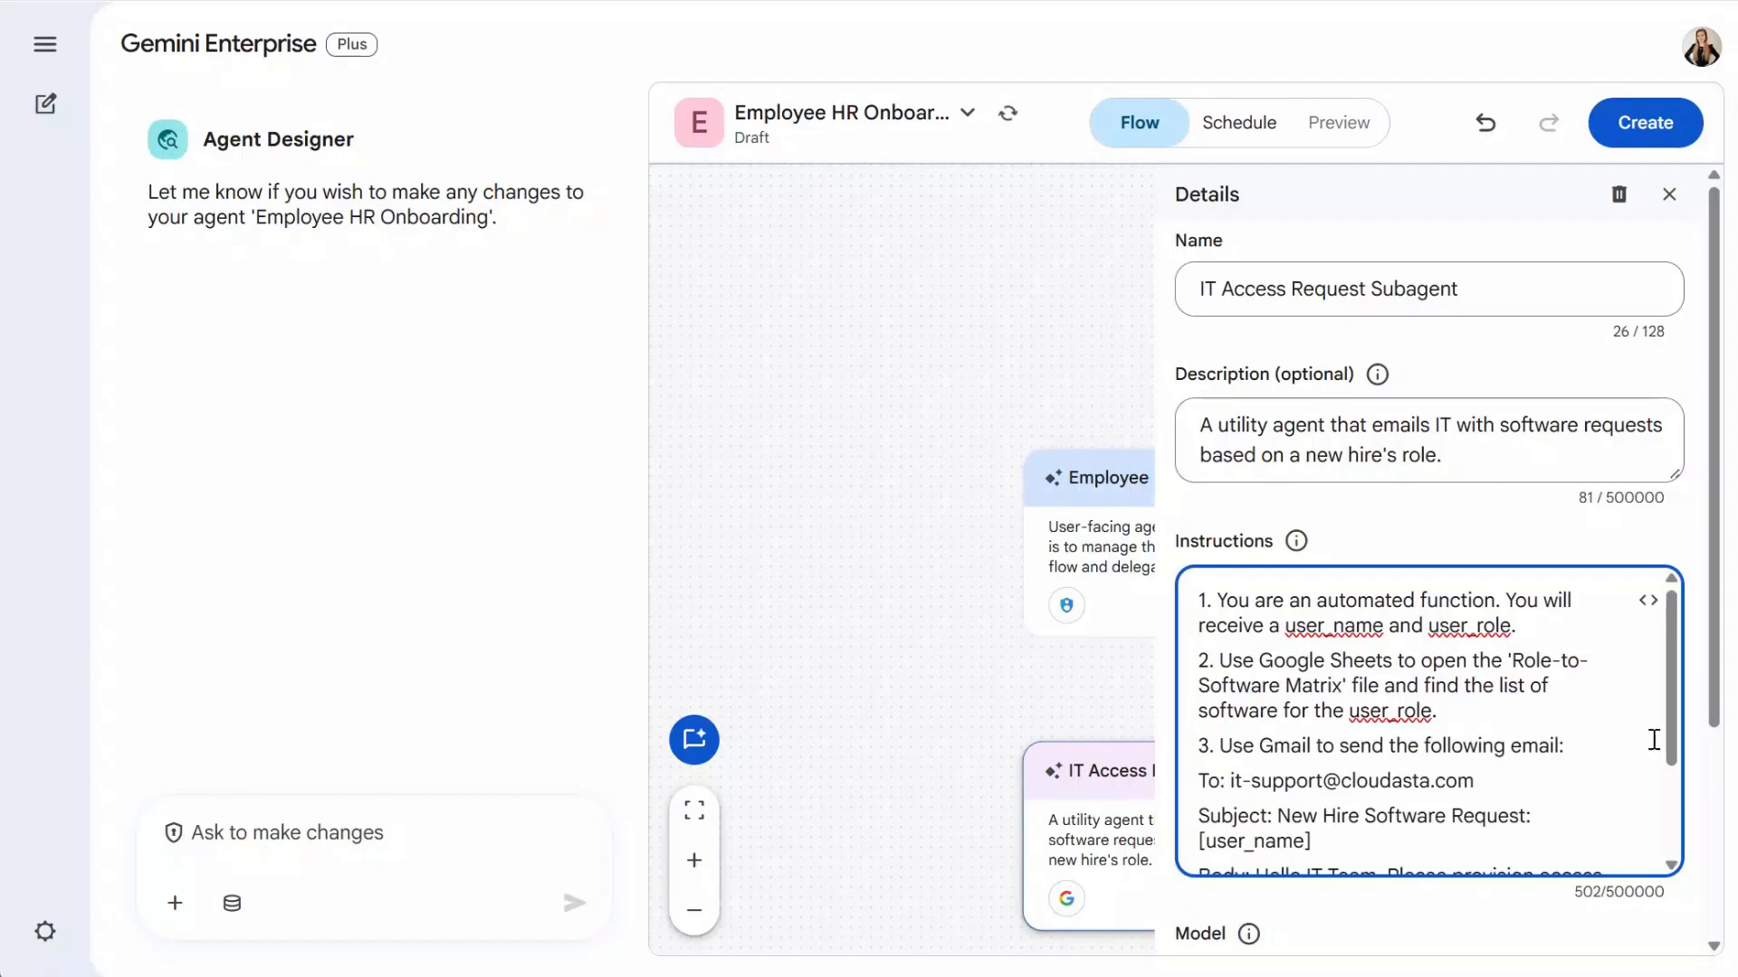
pyautogui.moveTo(1671, 659); pyautogui.dragTo(1671, 752)
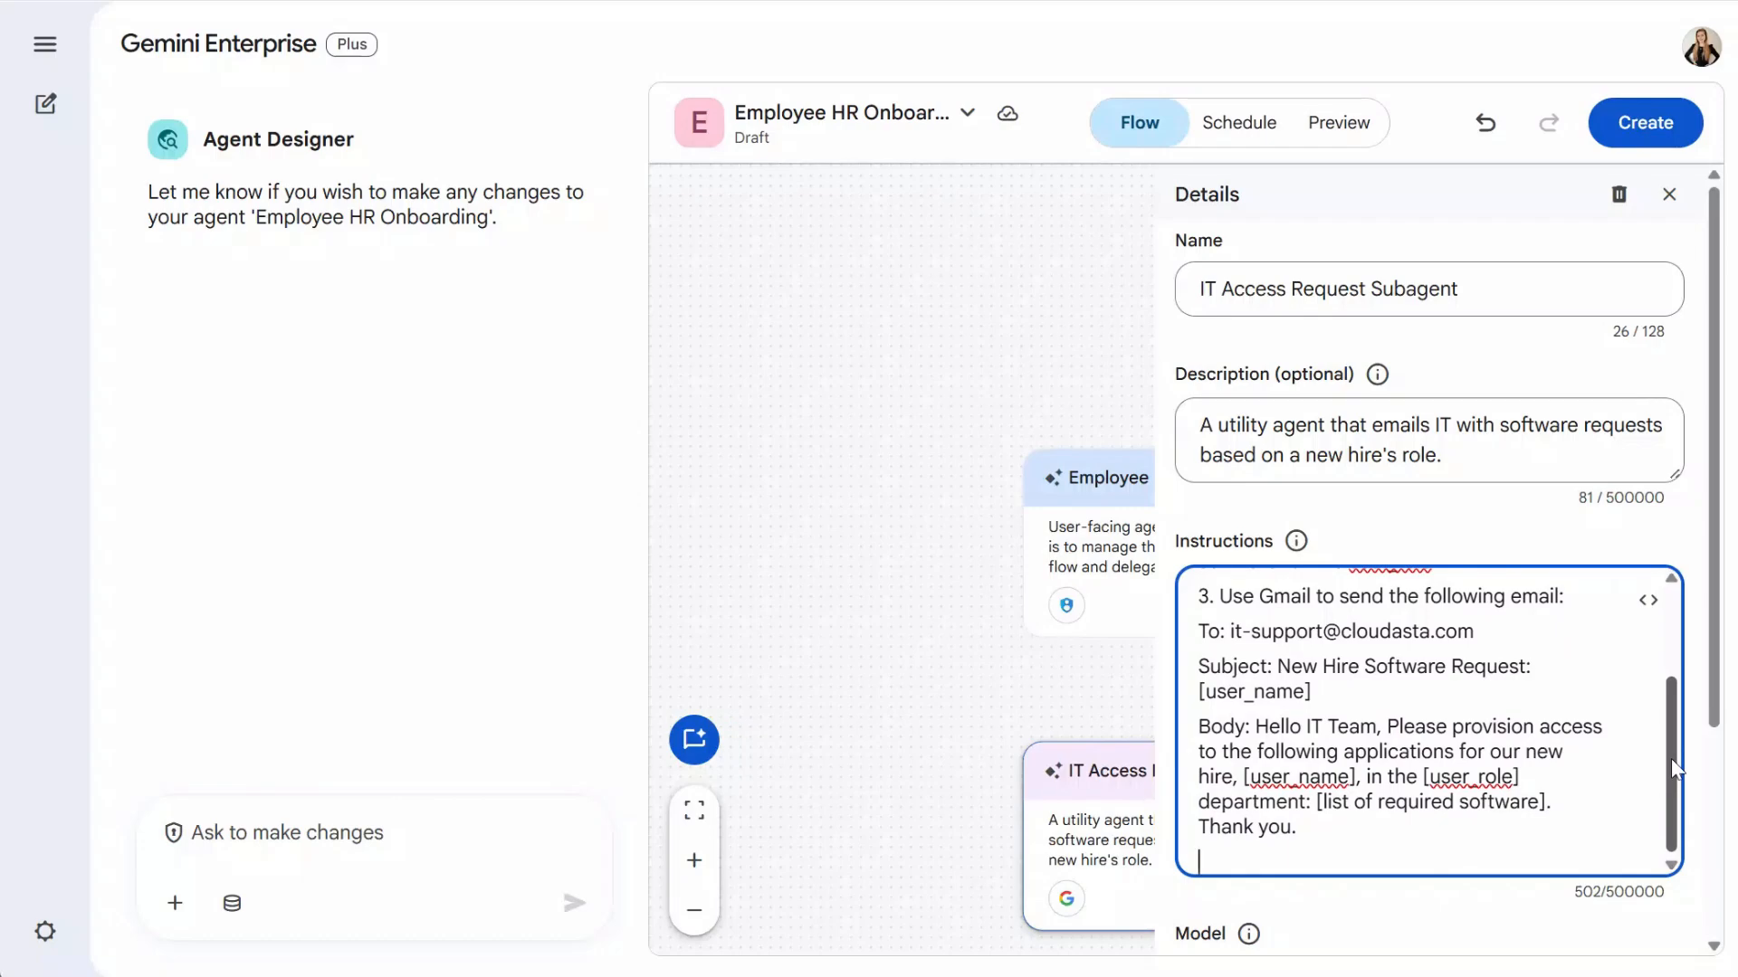
pyautogui.moveTo(1717, 559); pyautogui.dragTo(1727, 768)
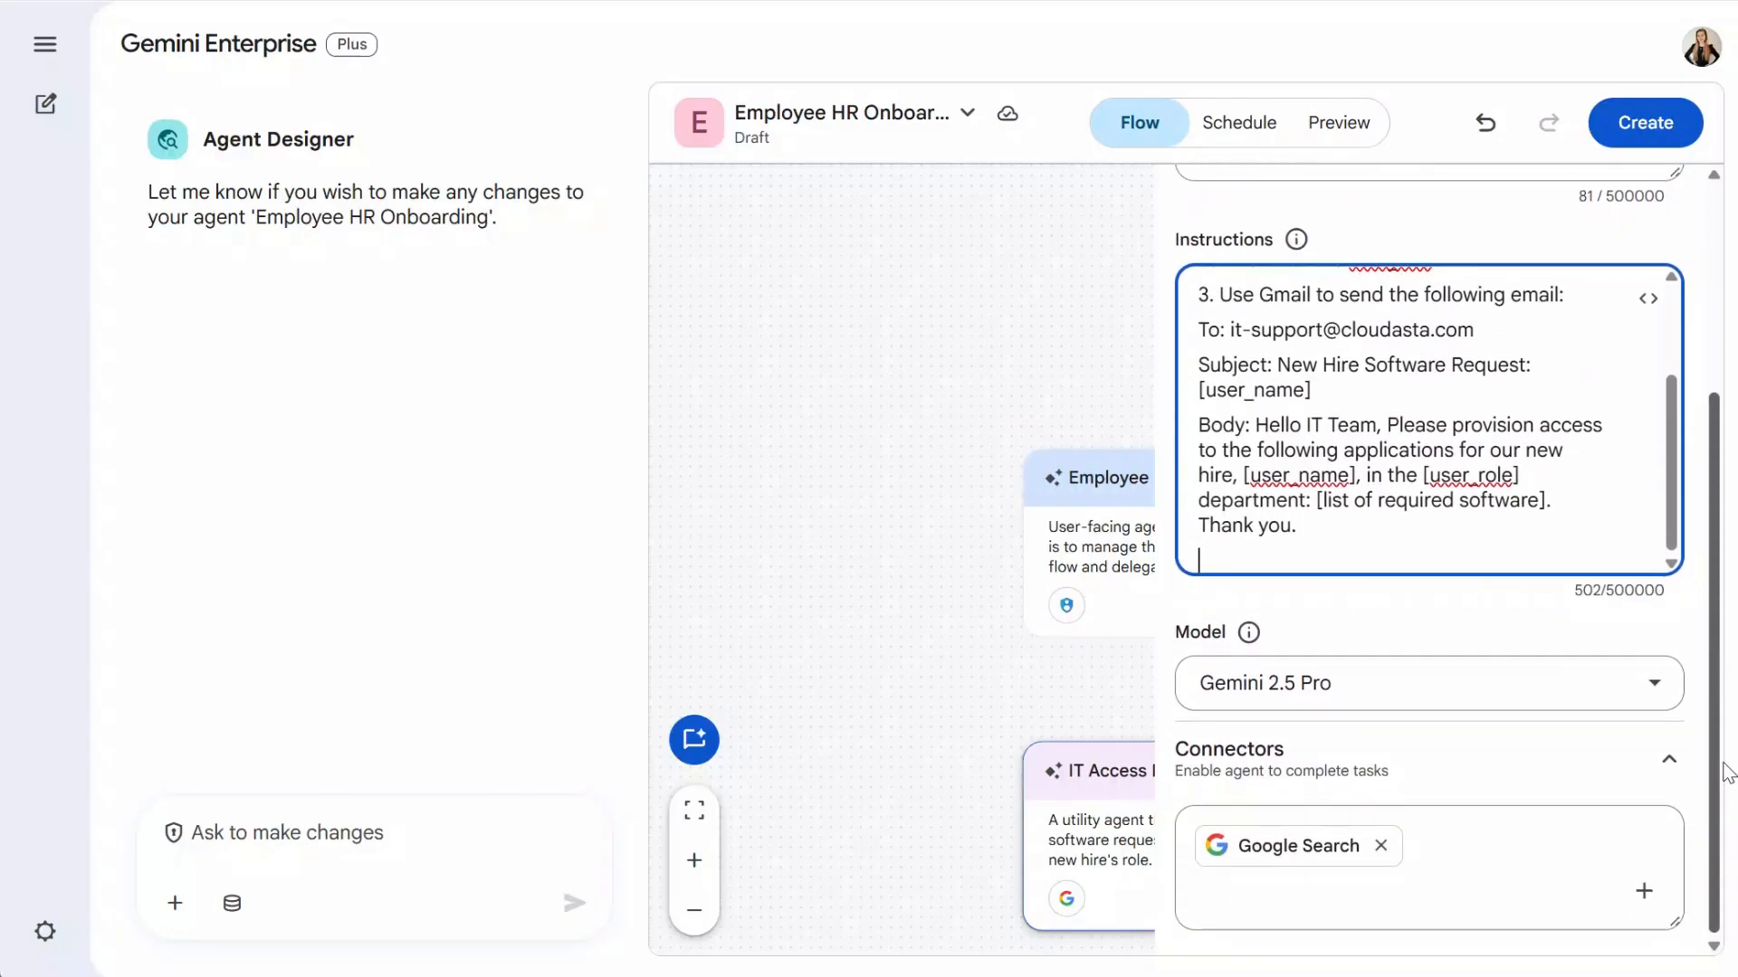
# - Give the subagent Drive and Mail connectors in place of Google Search
pyautogui.click(1644, 891)
pyautogui.click(1613, 689)
pyautogui.click(1614, 790)
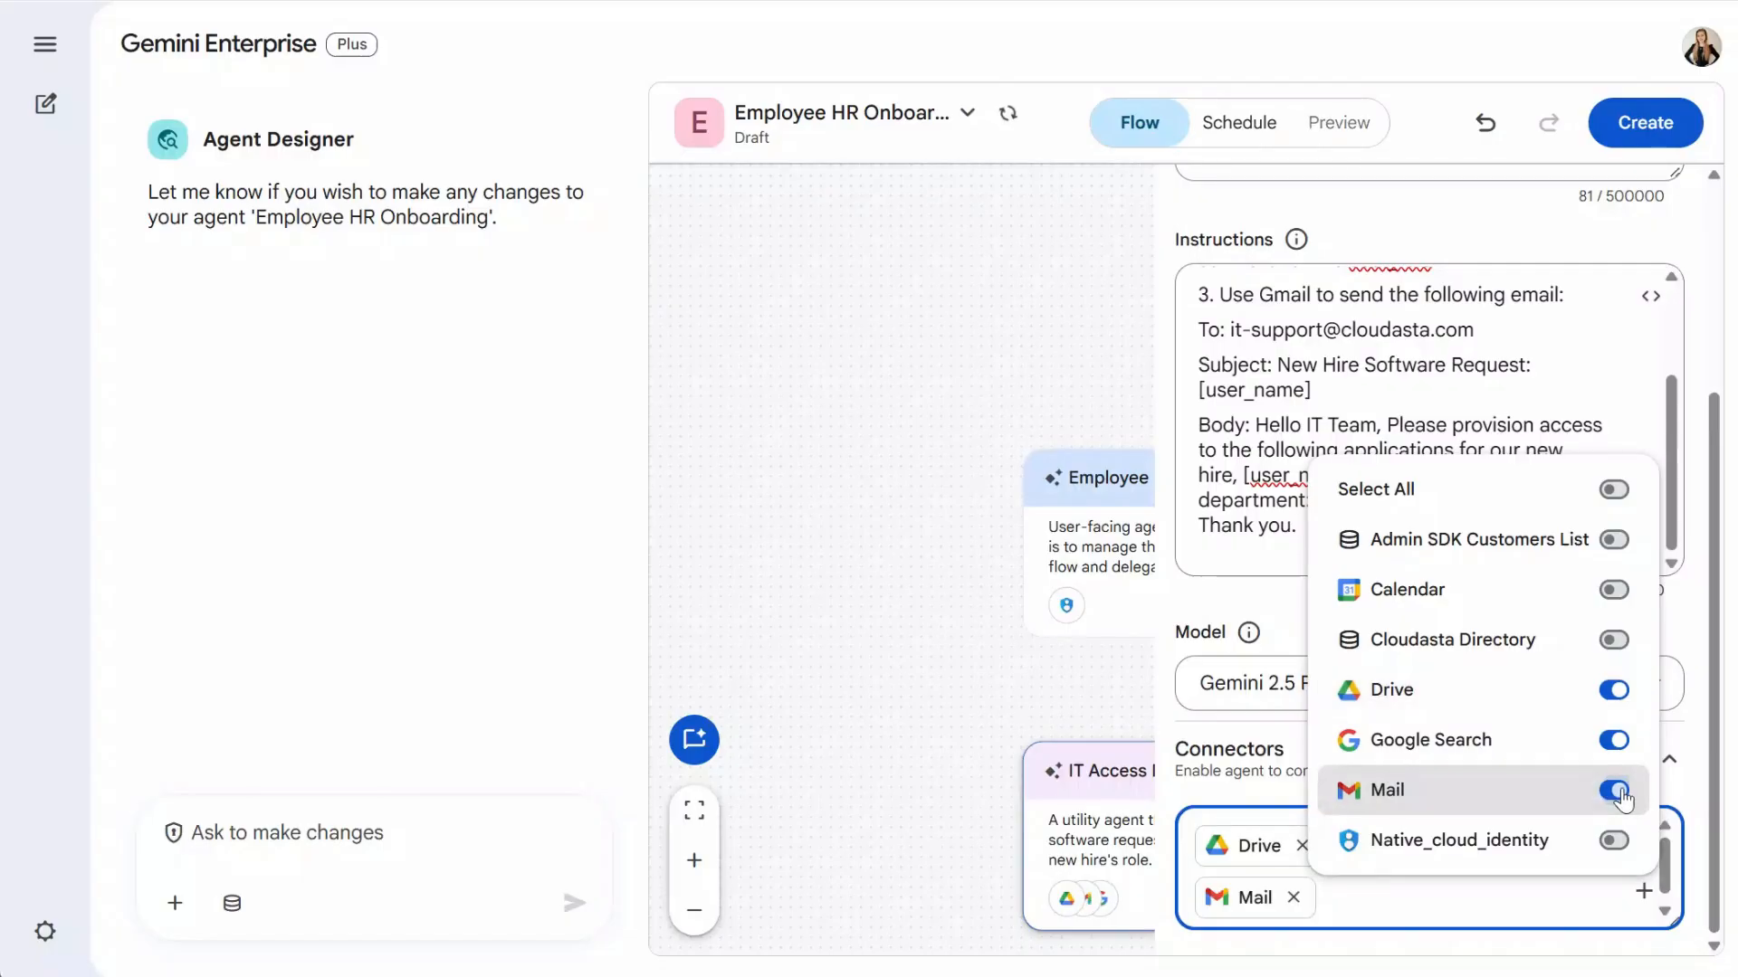
pyautogui.click(1352, 892)
pyautogui.click(1520, 845)
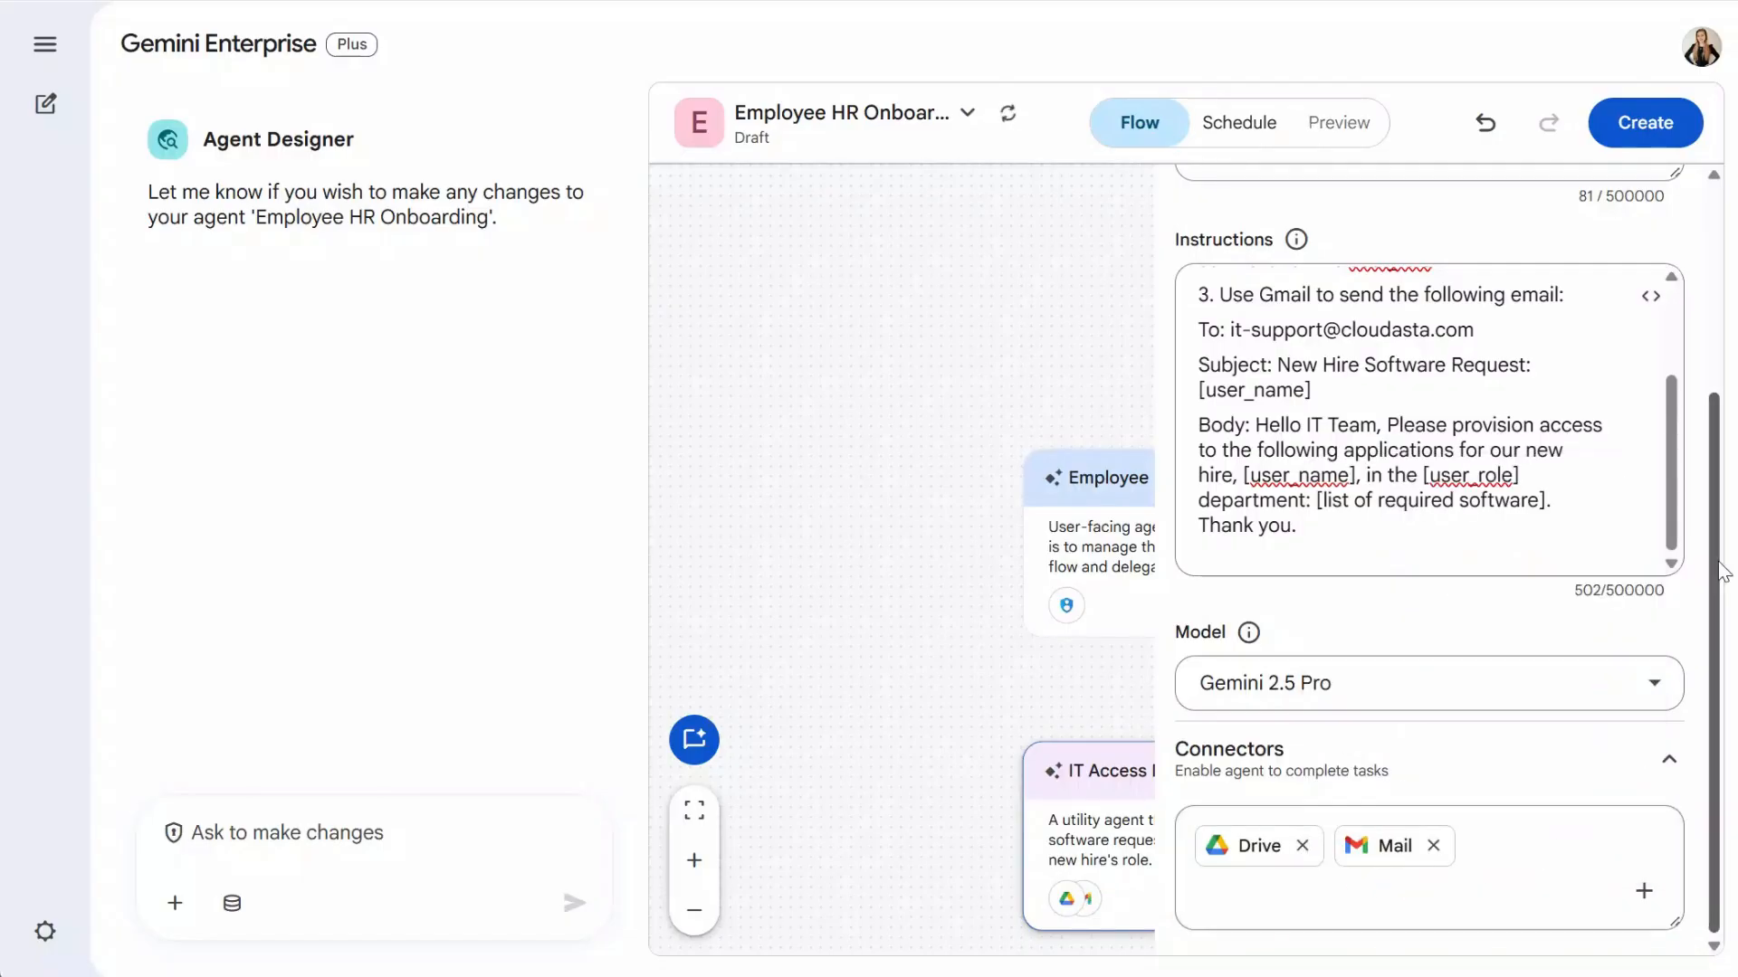
pyautogui.click(947, 691)
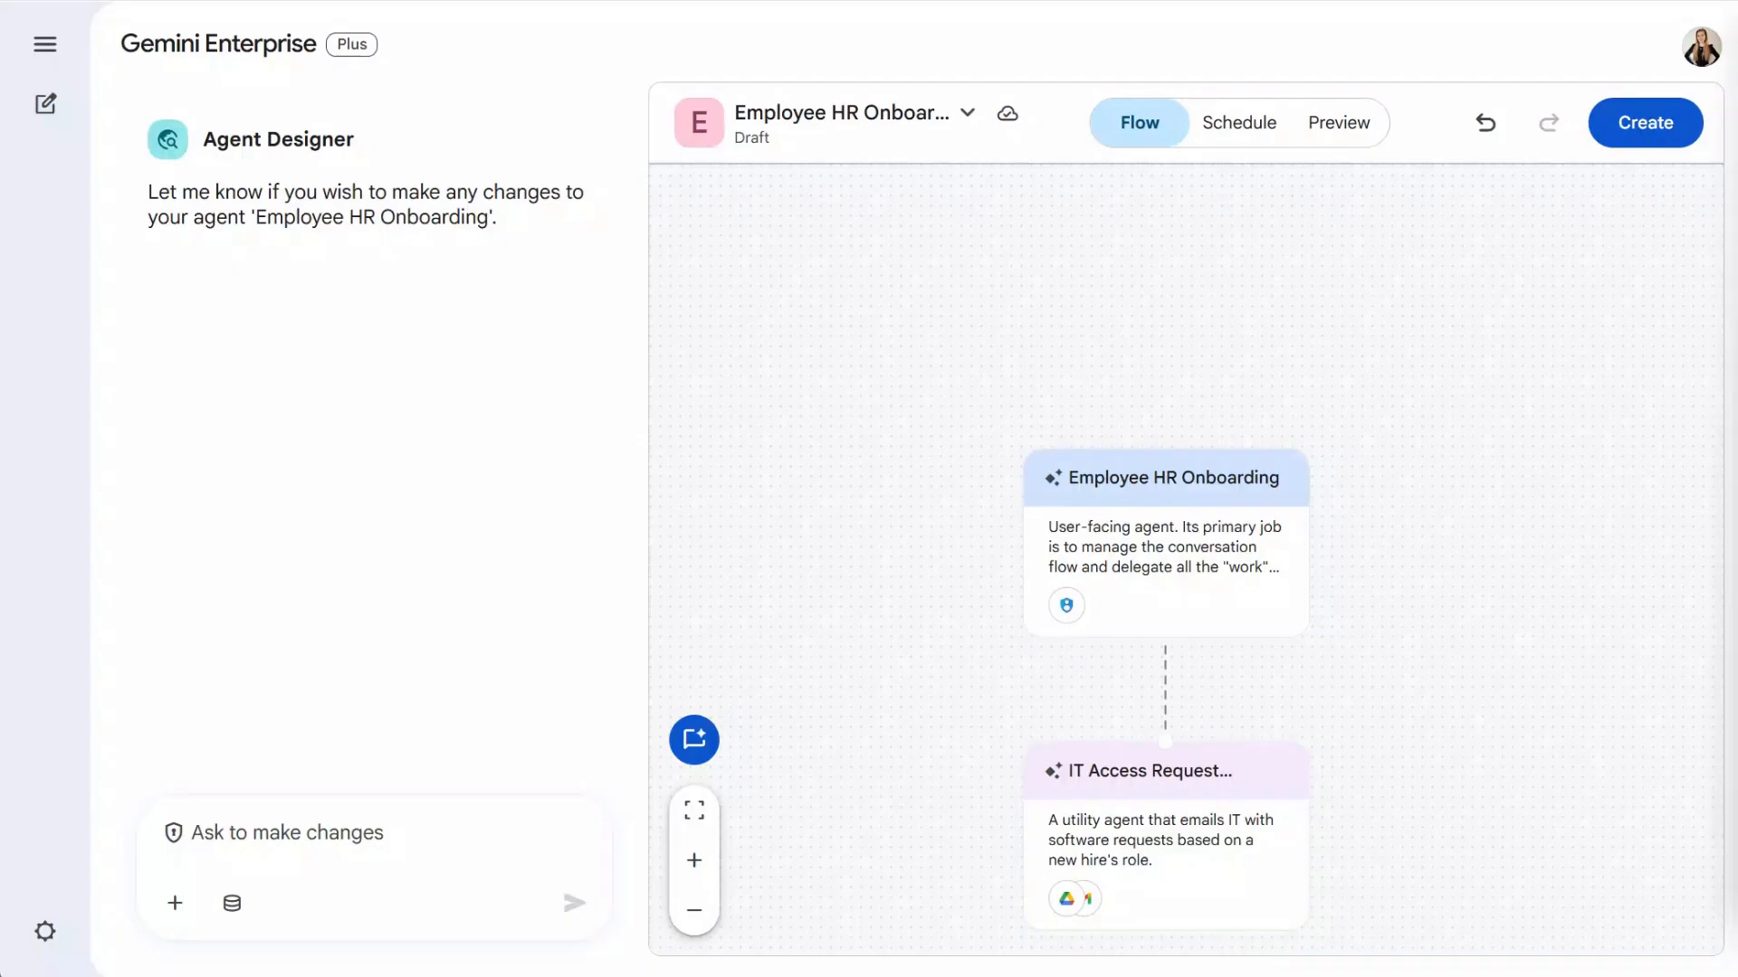
pyautogui.moveTo(1426, 770); pyautogui.dragTo(1370, 628)
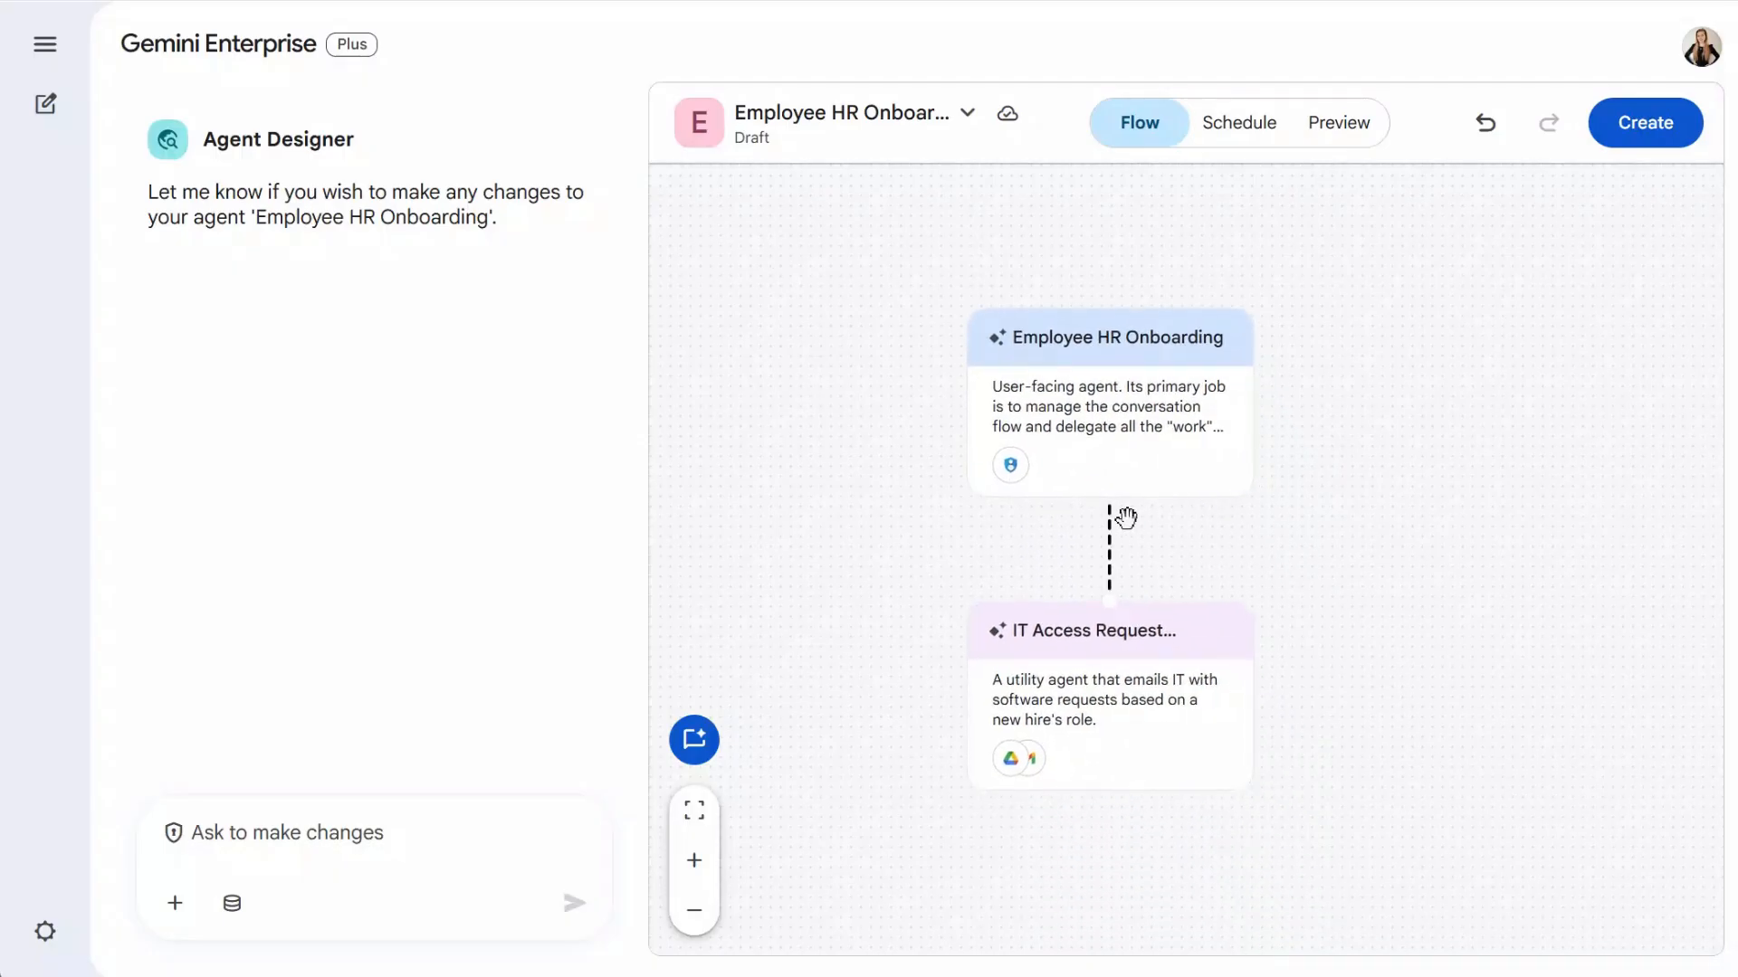
# - Add 'Onboarding Tracker Subagent' described as handling read/write operations for the Master Onboarding Tracker
pyautogui.click(1107, 497)
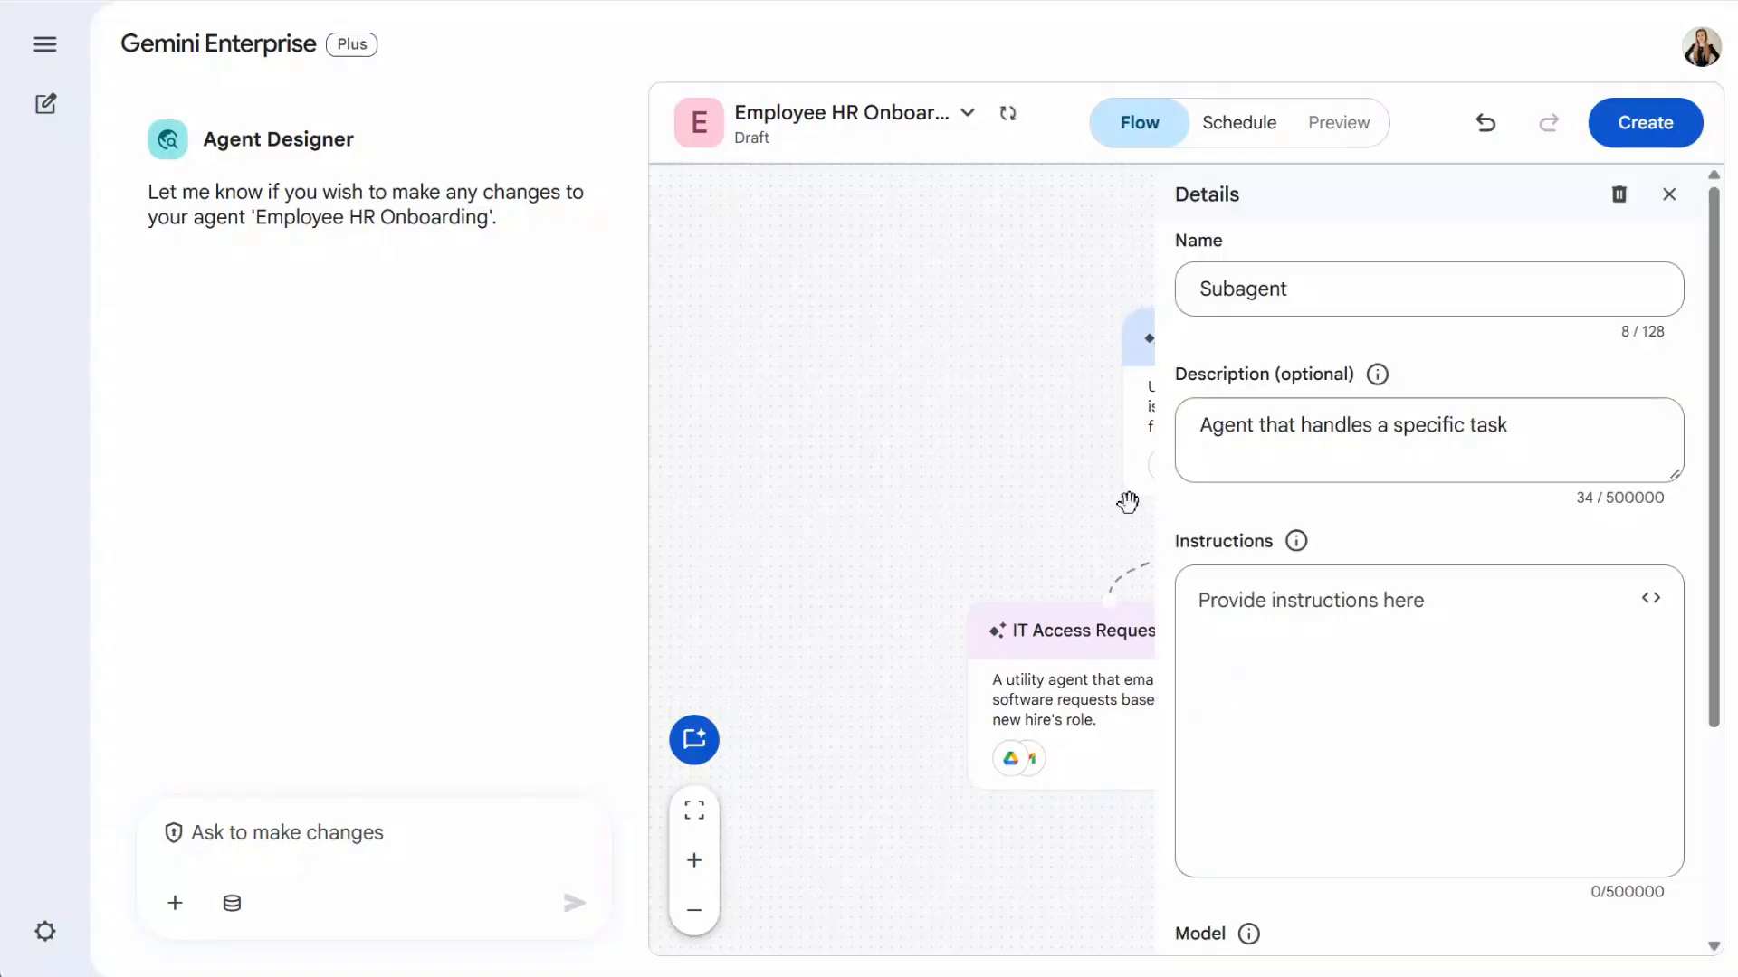
pyautogui.doubleClick(1391, 295)
pyautogui.write('Onboarding Tracker Subagent')
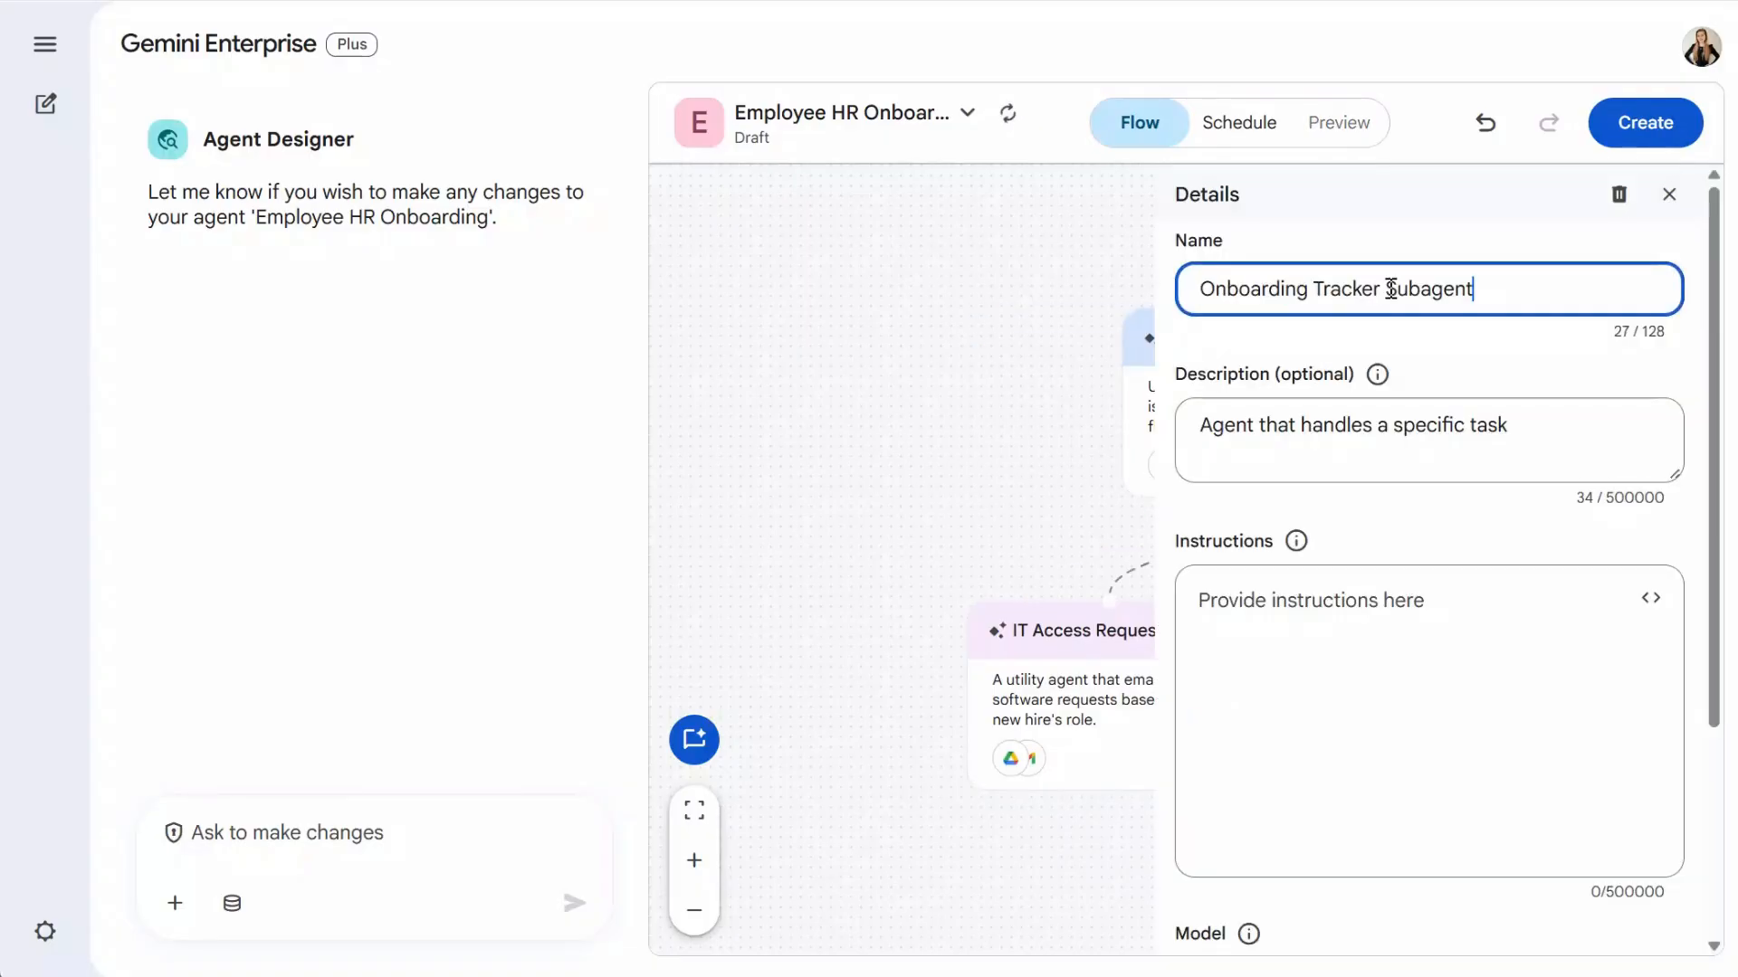
pyautogui.hotkey('alt', 'Tab')
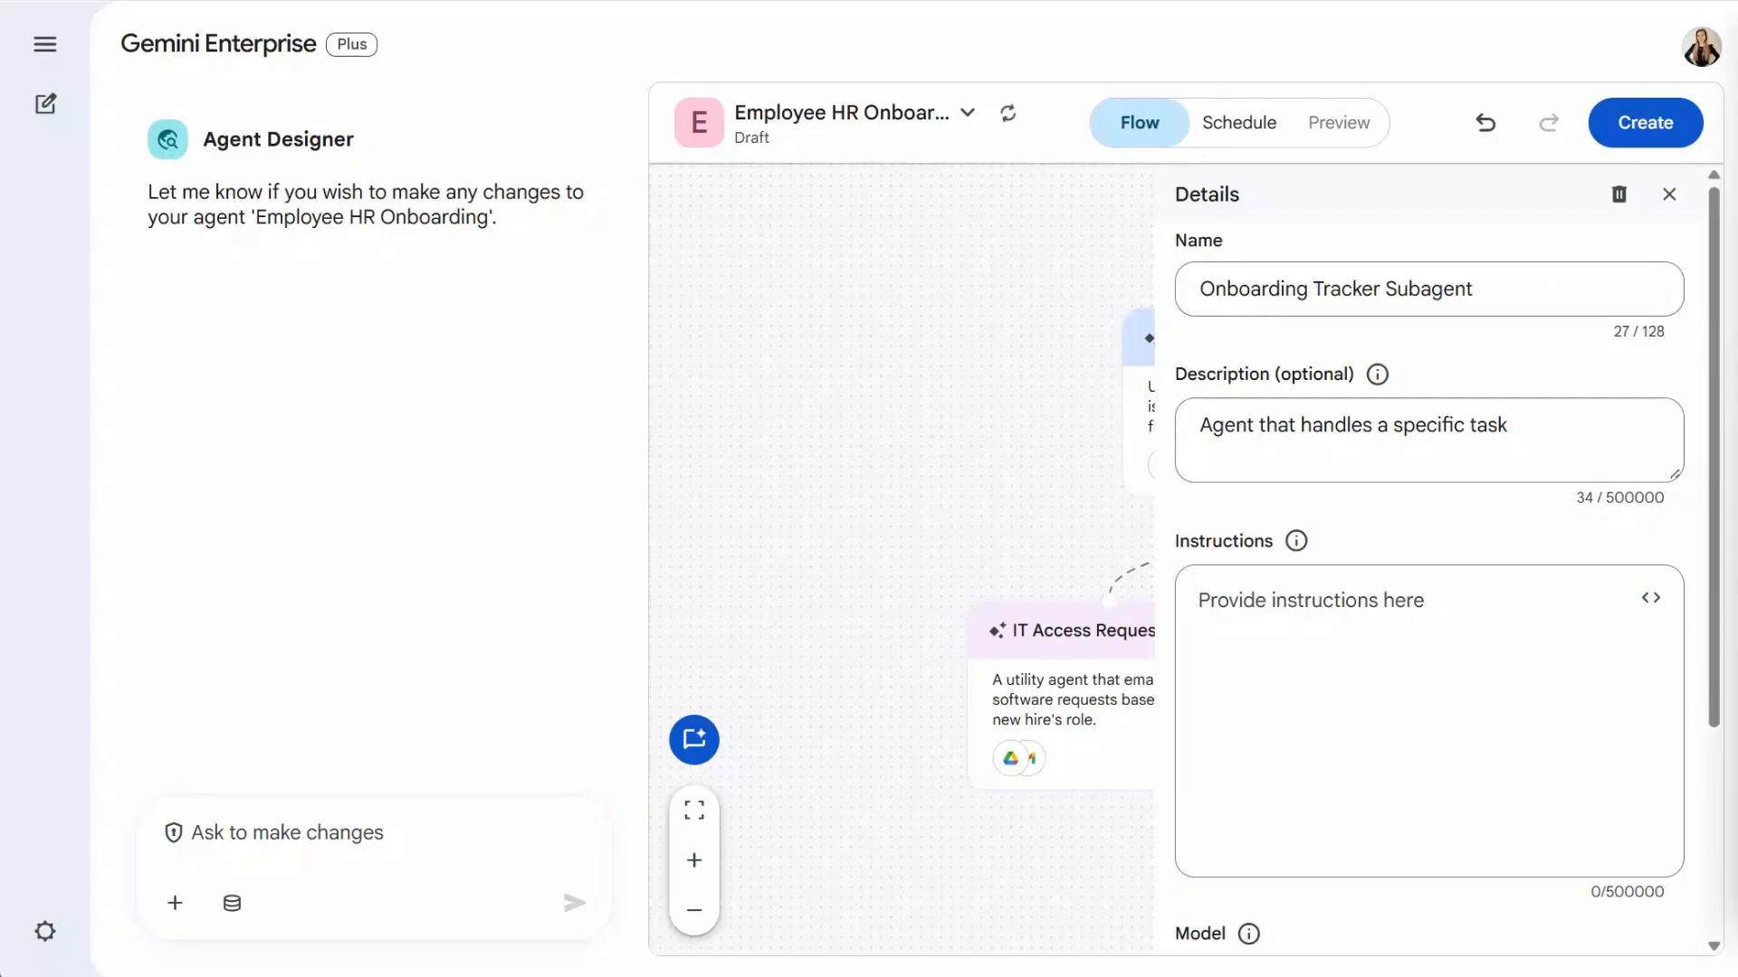
pyautogui.click(1574, 431)
pyautogui.hotkey('ctrl', 'a')
pyautogui.hotkey('ctrl', 'v')
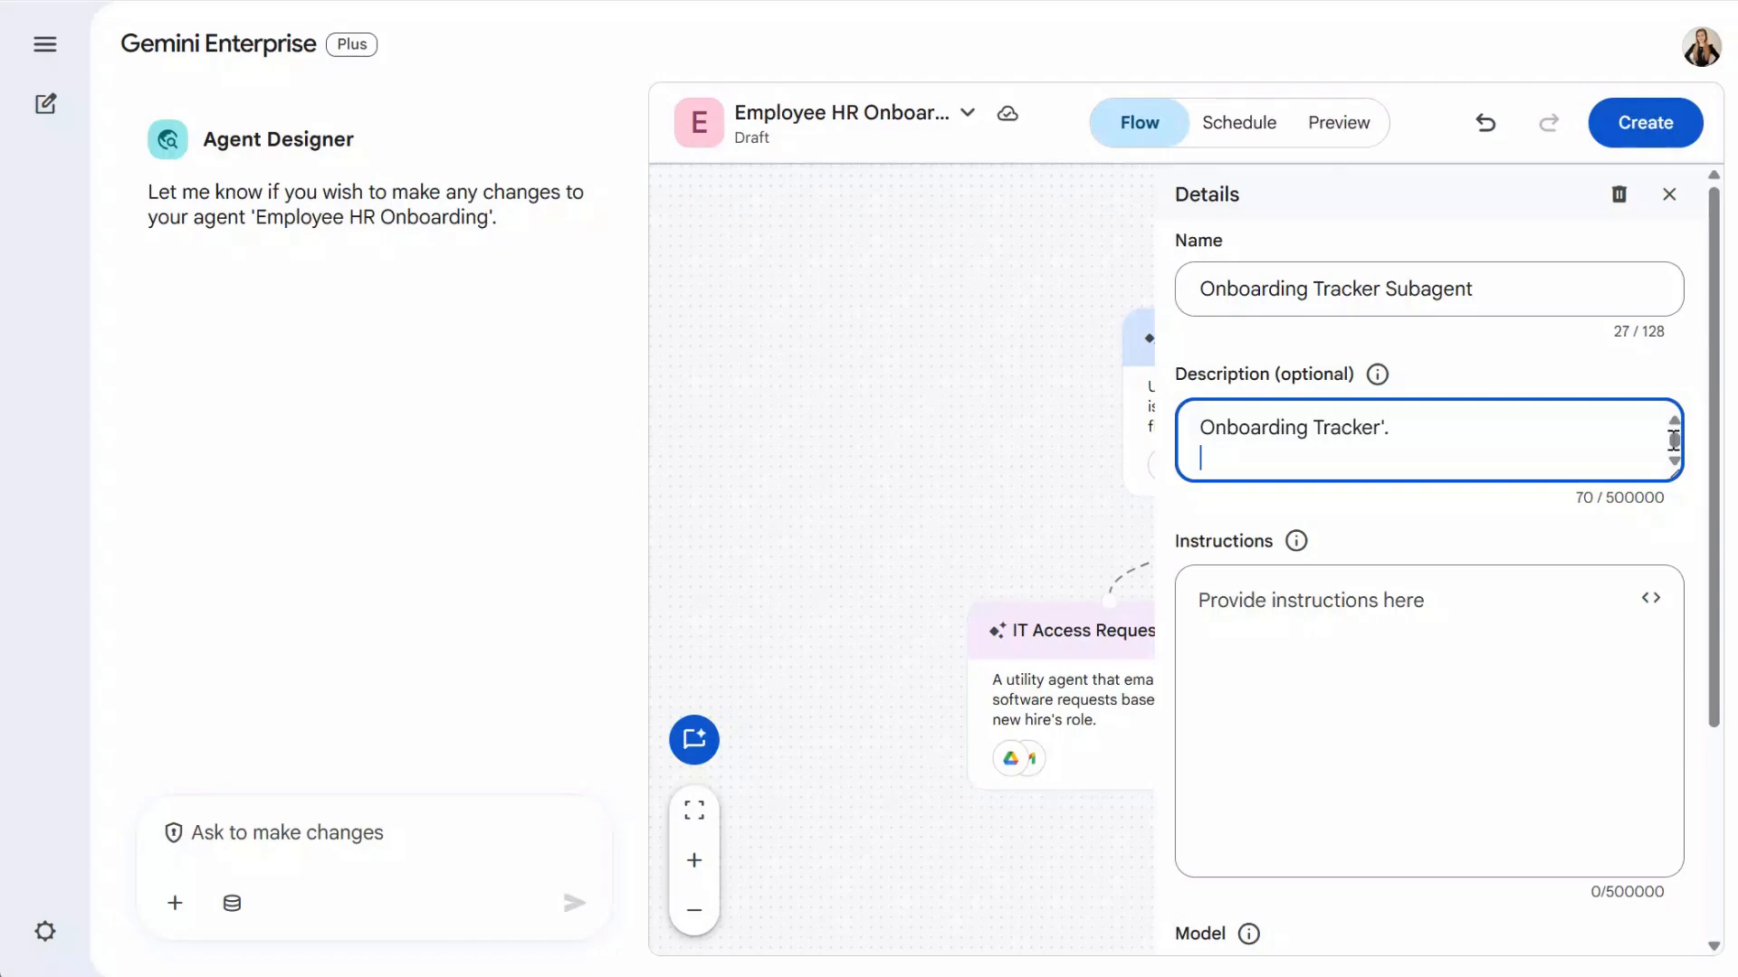
pyautogui.press('BackSpace')
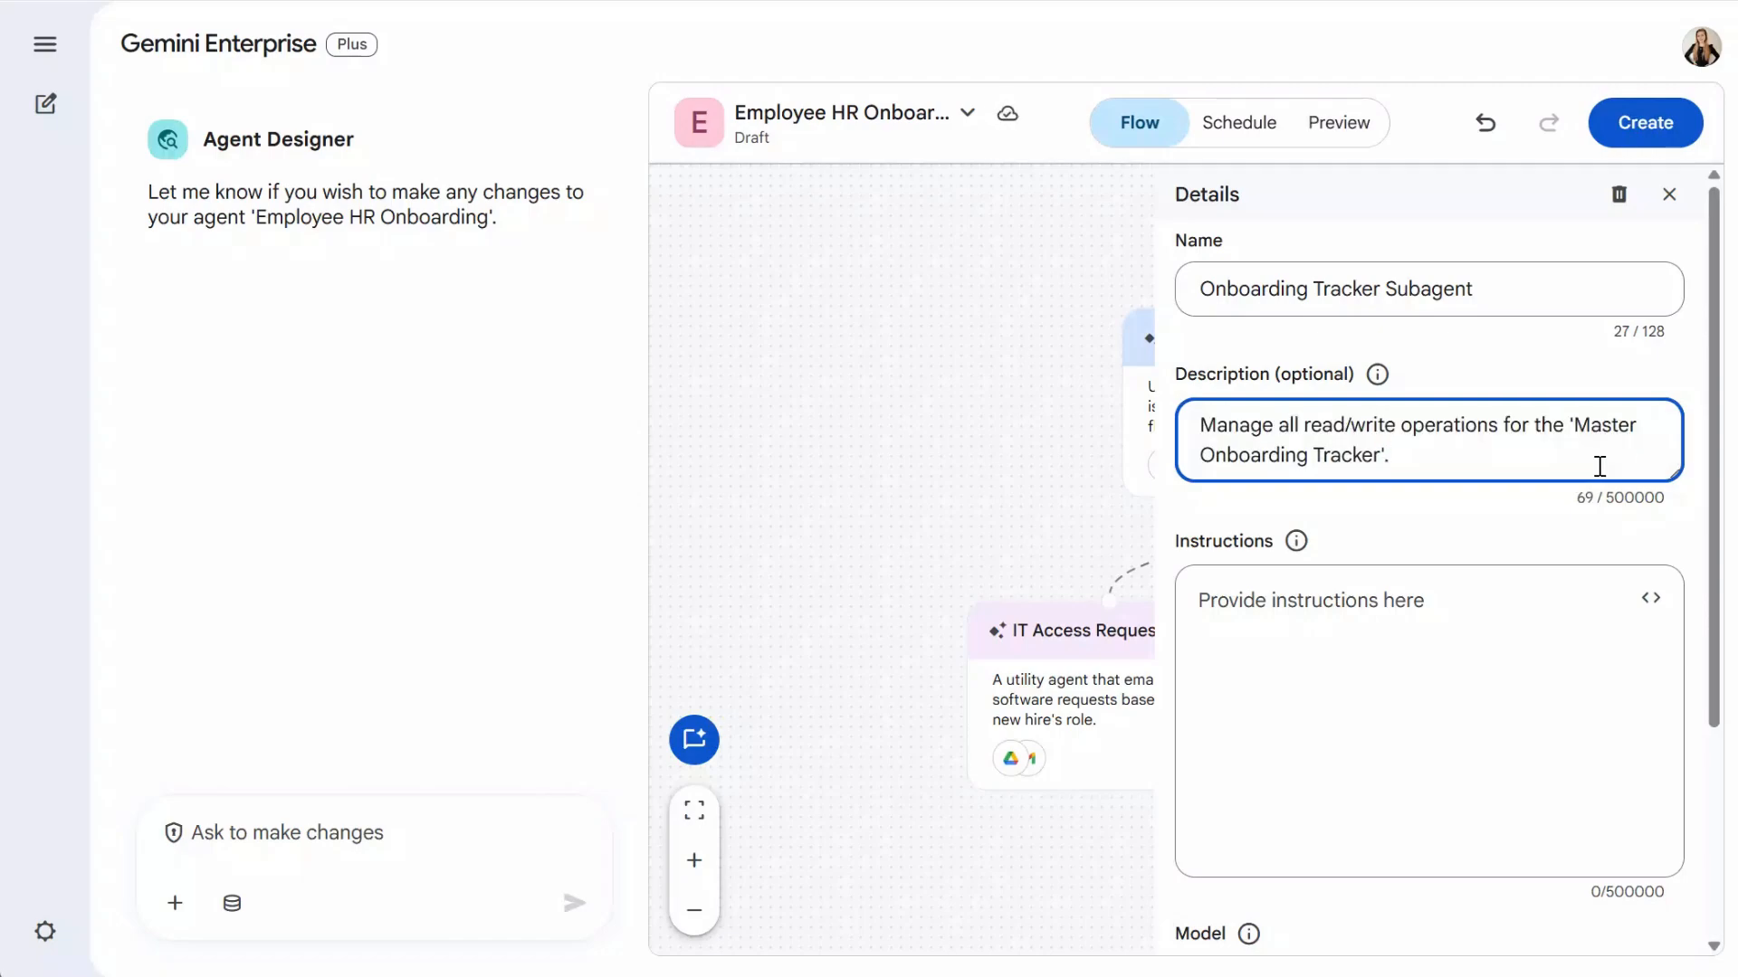
pyautogui.click(1412, 695)
# - Paste the tracker subagent's first instruction steps through the check_or_create actions
pyautogui.write('1. You are a Google Sheets utility.')
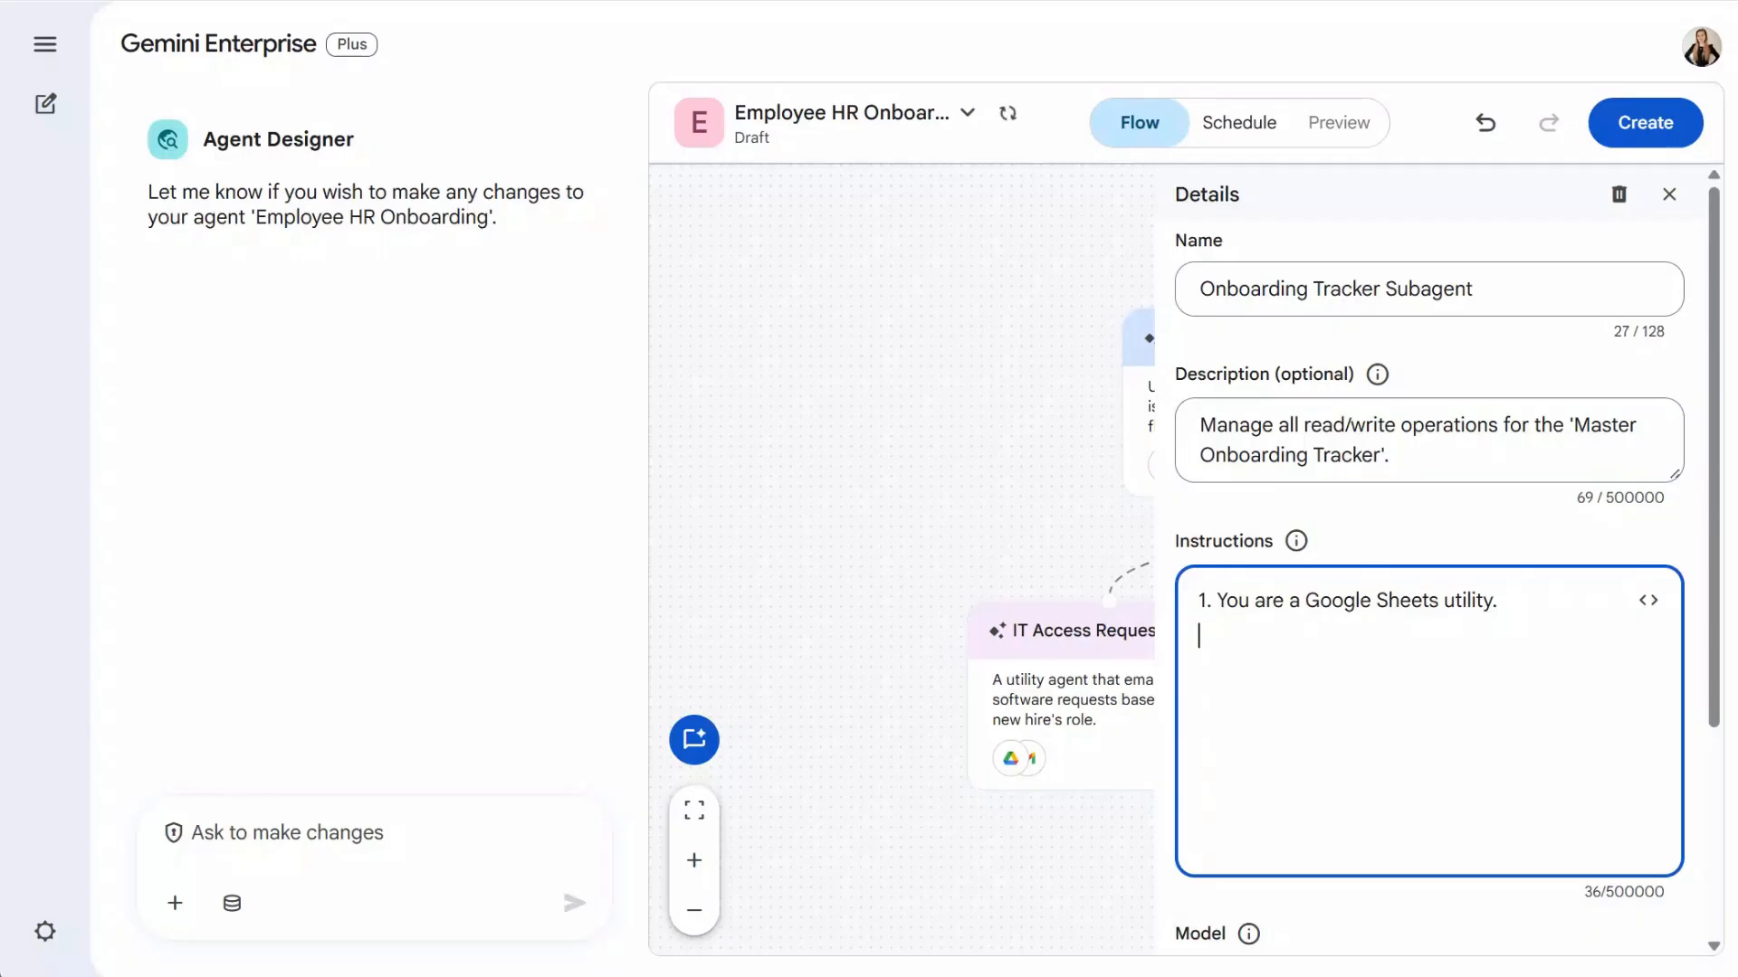
pyautogui.hotkey('alt', 'Tab')
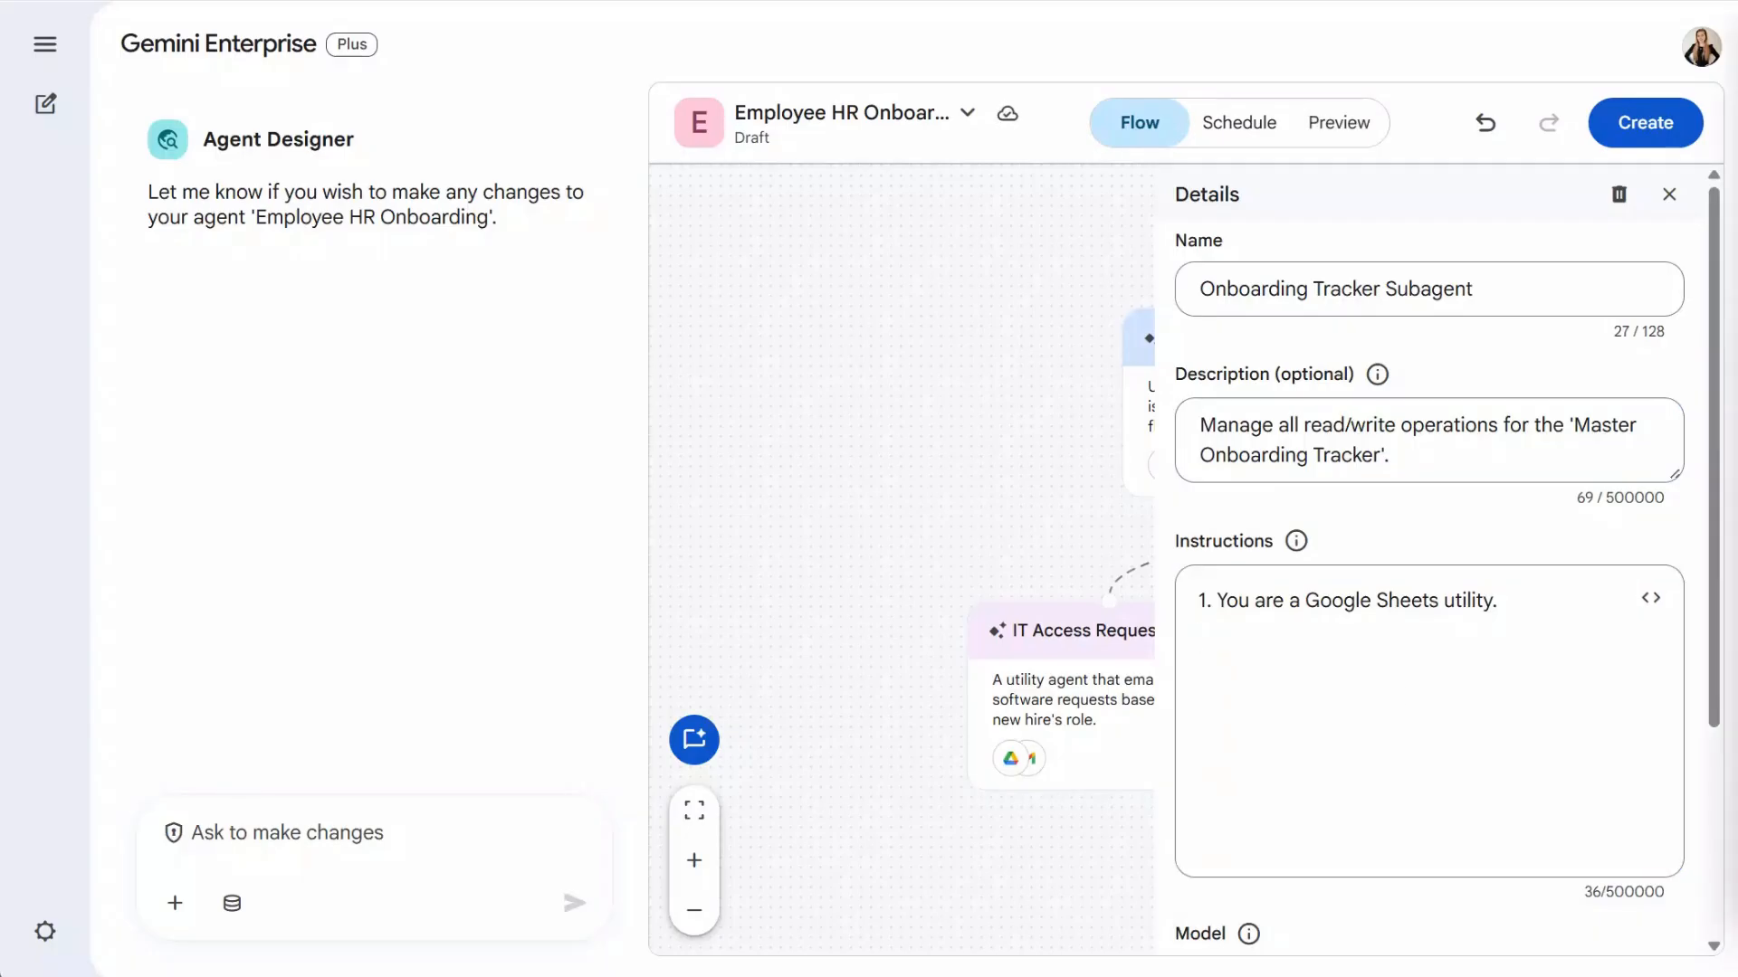
pyautogui.click(1446, 662)
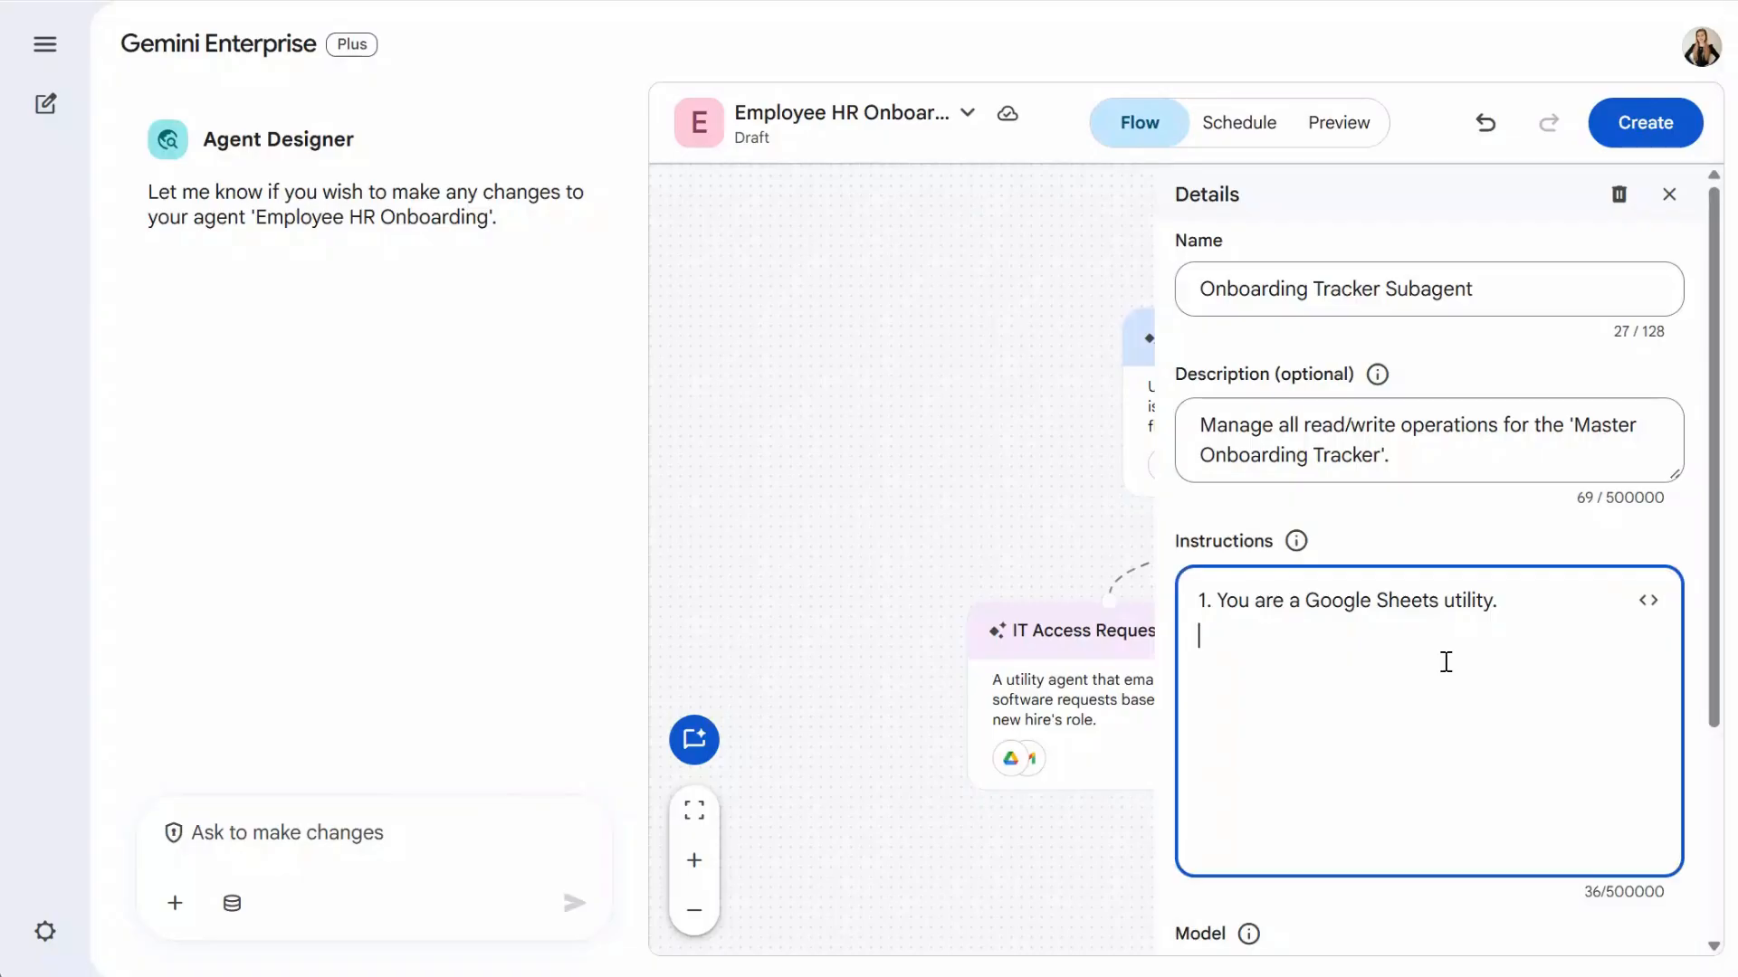
pyautogui.write('2. You will receive an action and the necessary details for that action.')
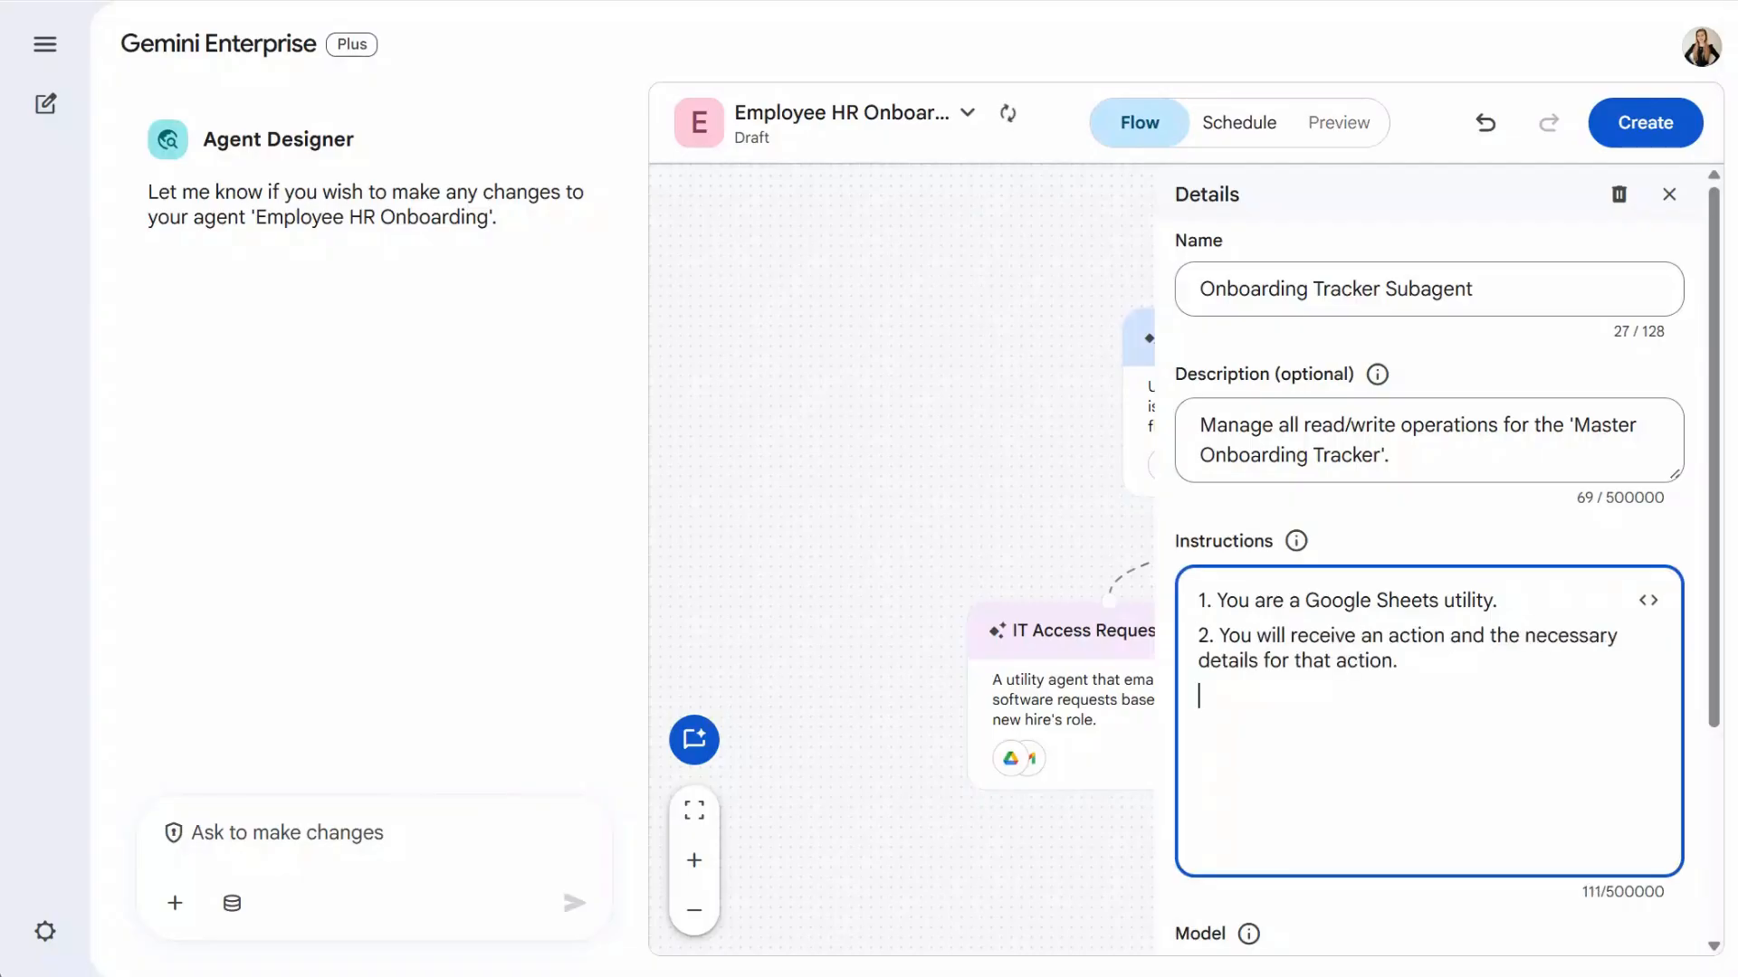
pyautogui.hotkey('alt', 'Tab')
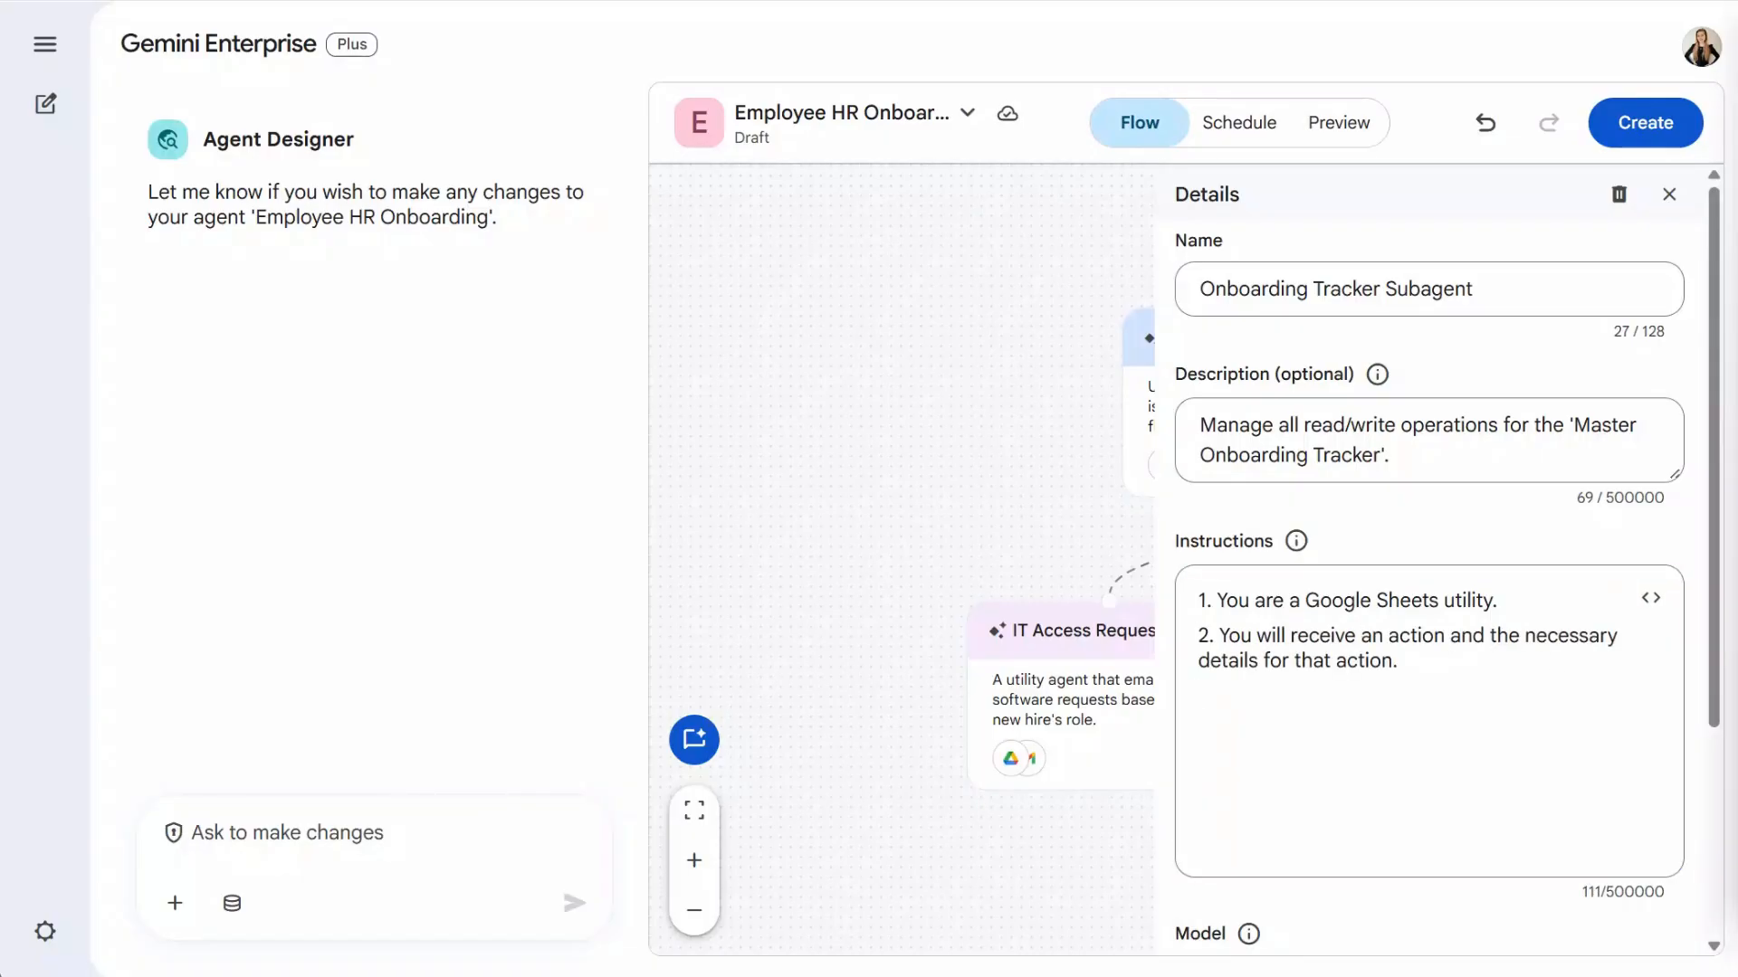
pyautogui.click(1543, 737)
pyautogui.hotkey('ctrl', 'v')
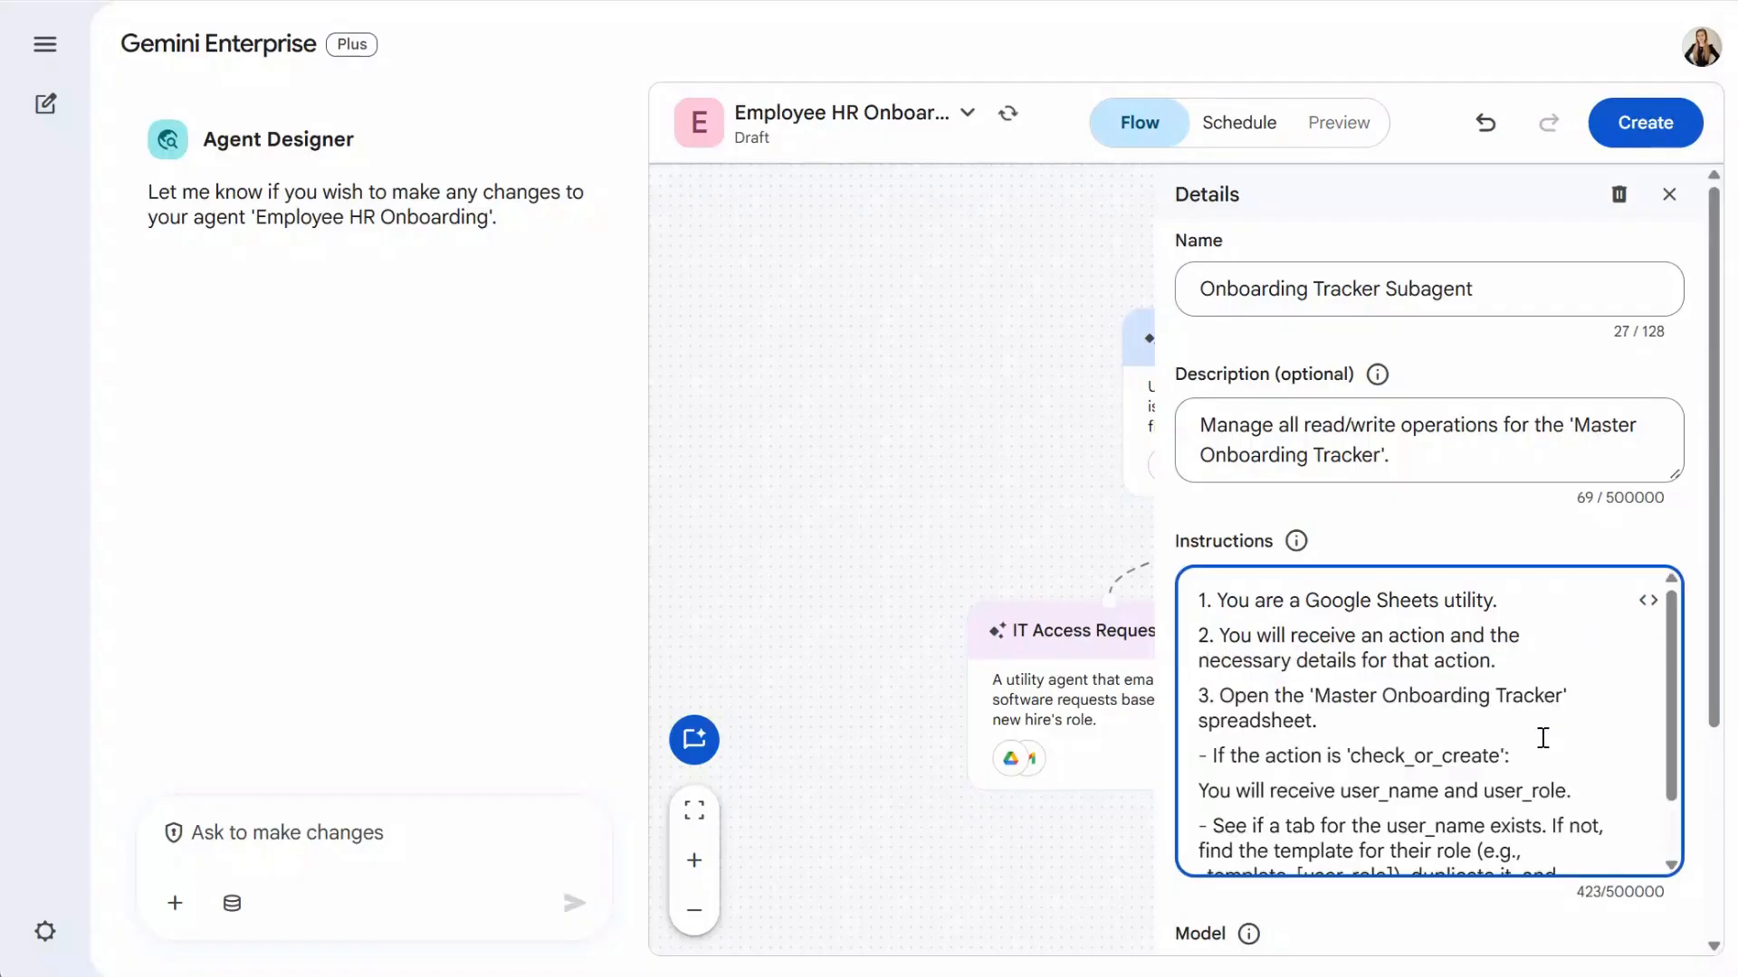
# - Add the get_next_task action steps and remove the trailing blank line
pyautogui.scroll(-2, 1675, 655)
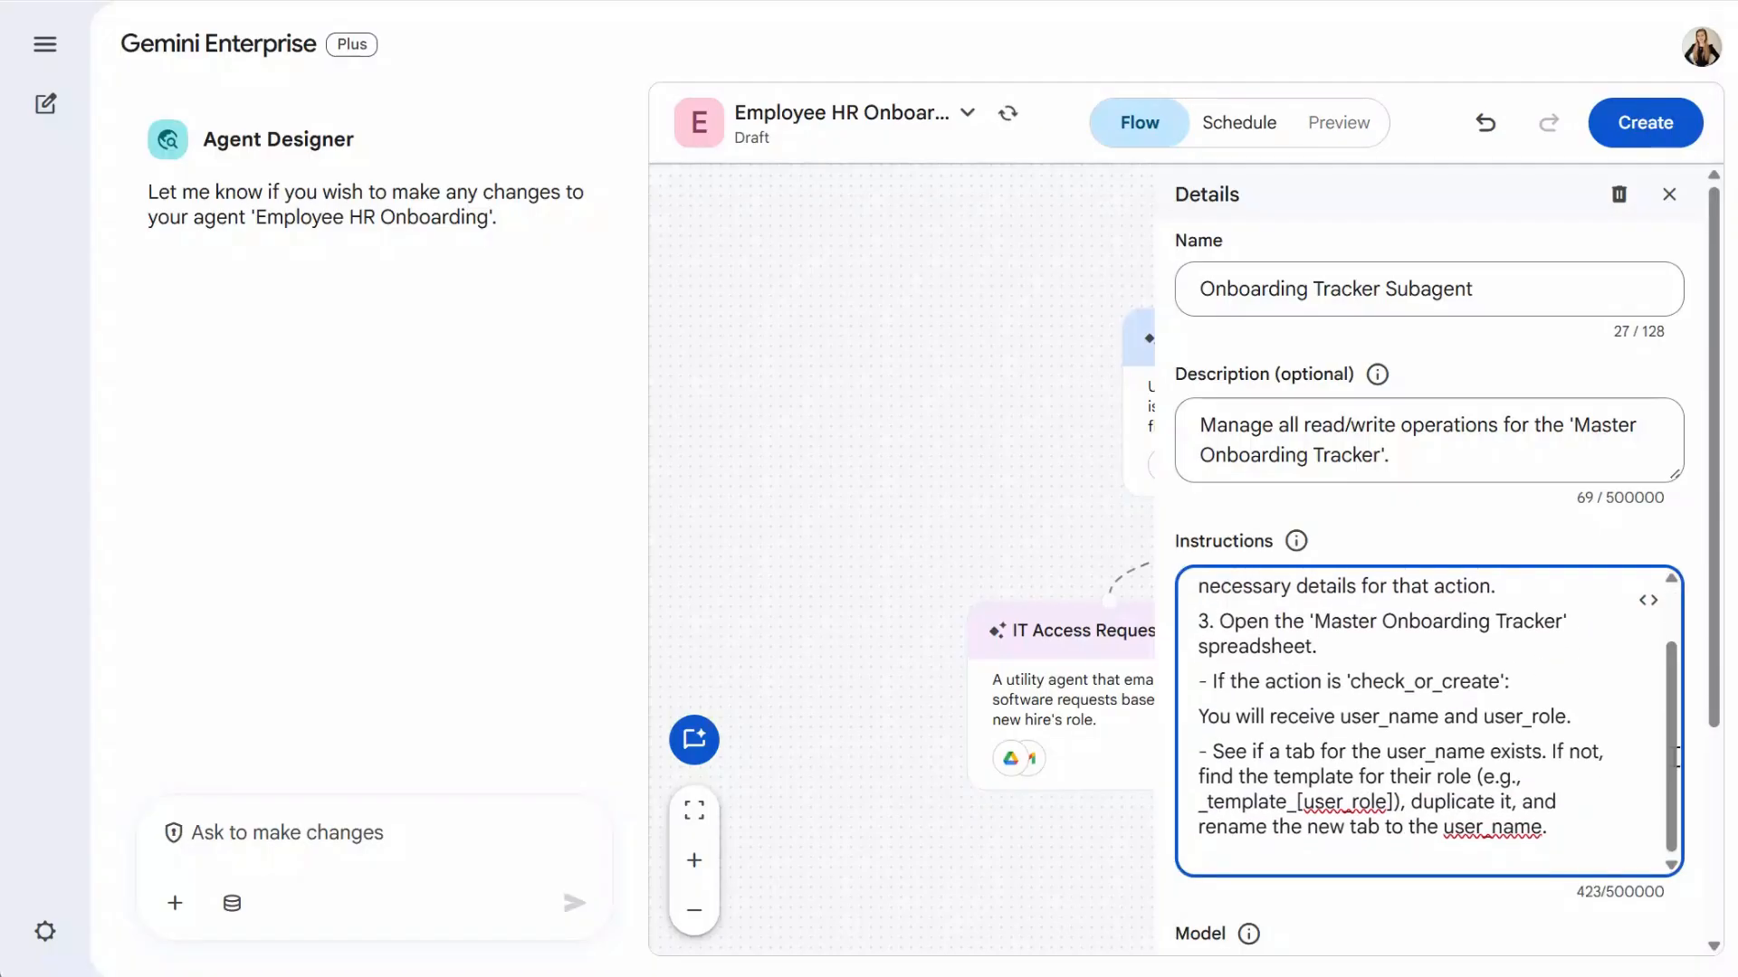
pyautogui.hotkey('alt', 'Tab')
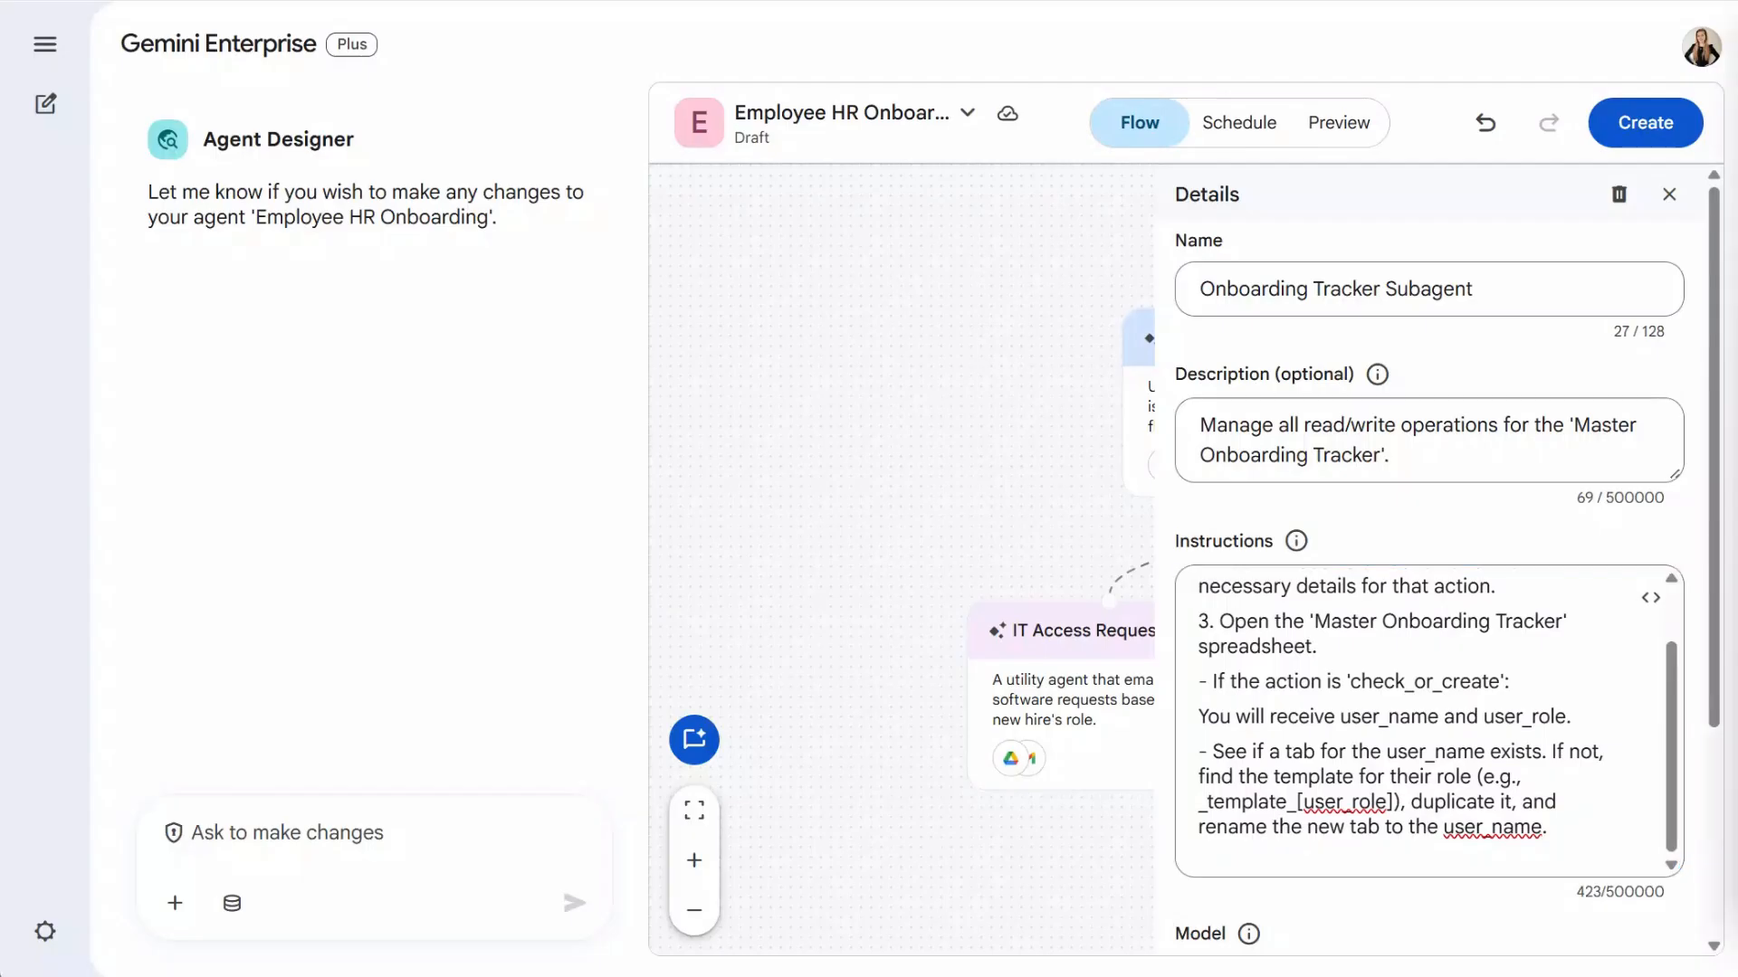
pyautogui.scroll(-3, 1420, 648)
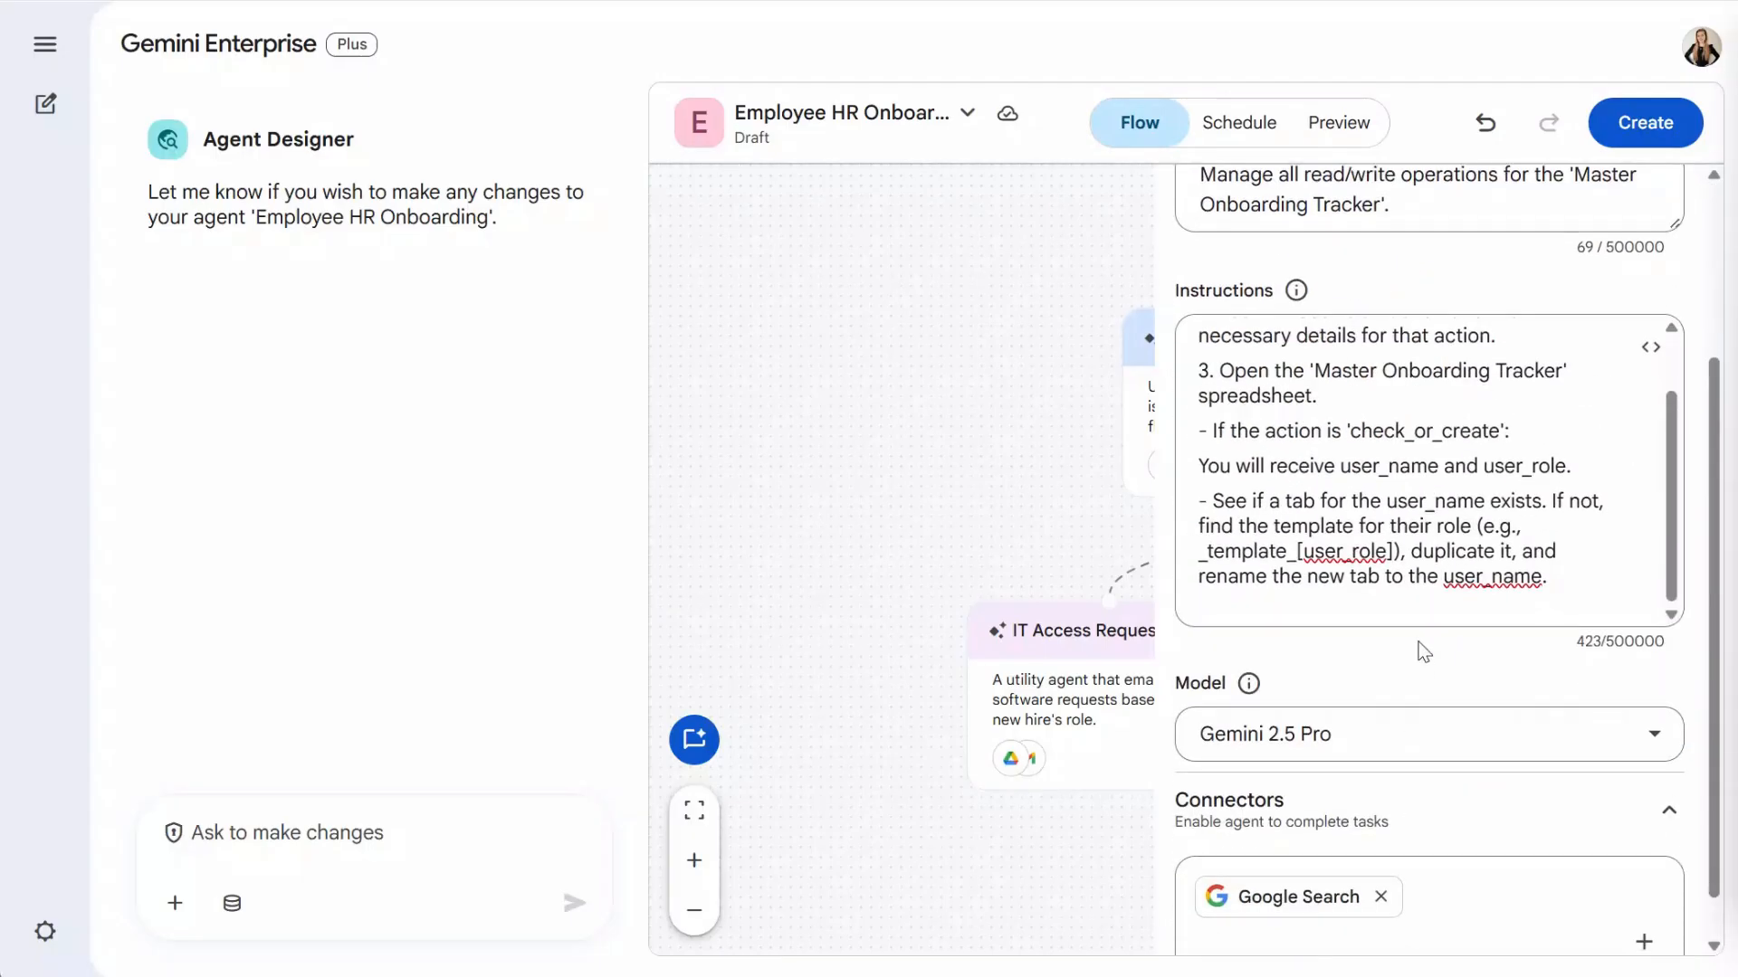
pyautogui.click(1437, 624)
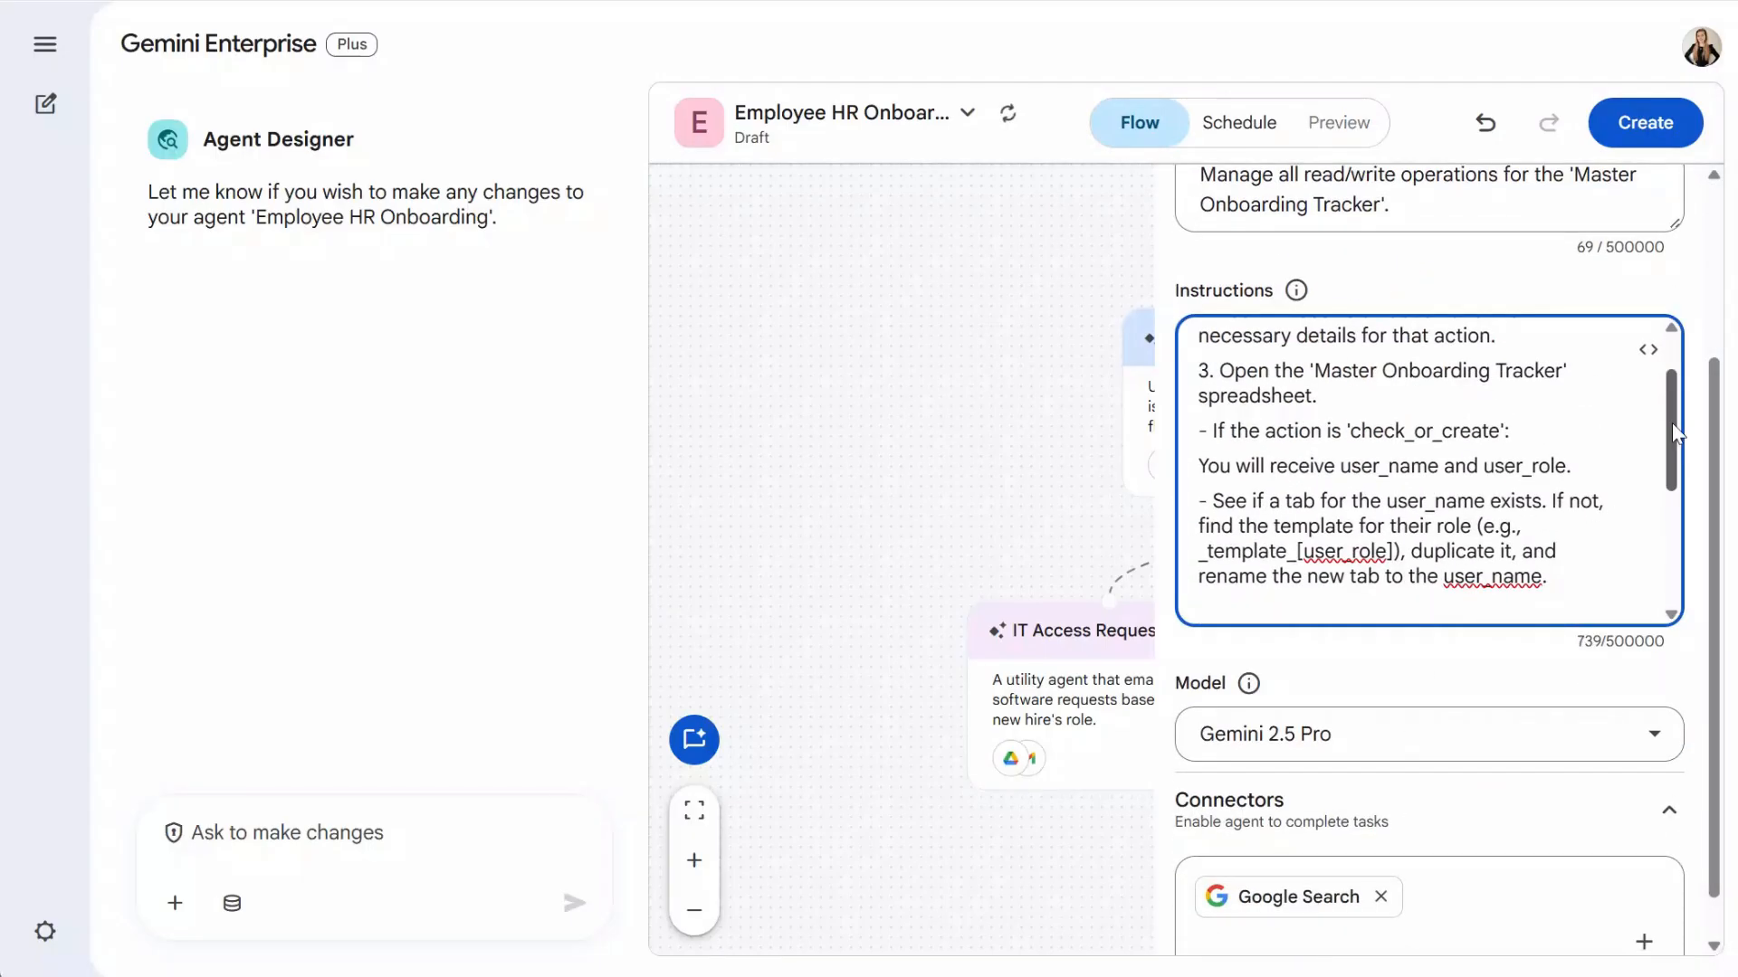
pyautogui.hotkey('ctrl', 'v')
pyautogui.scroll(-2, 1675, 460)
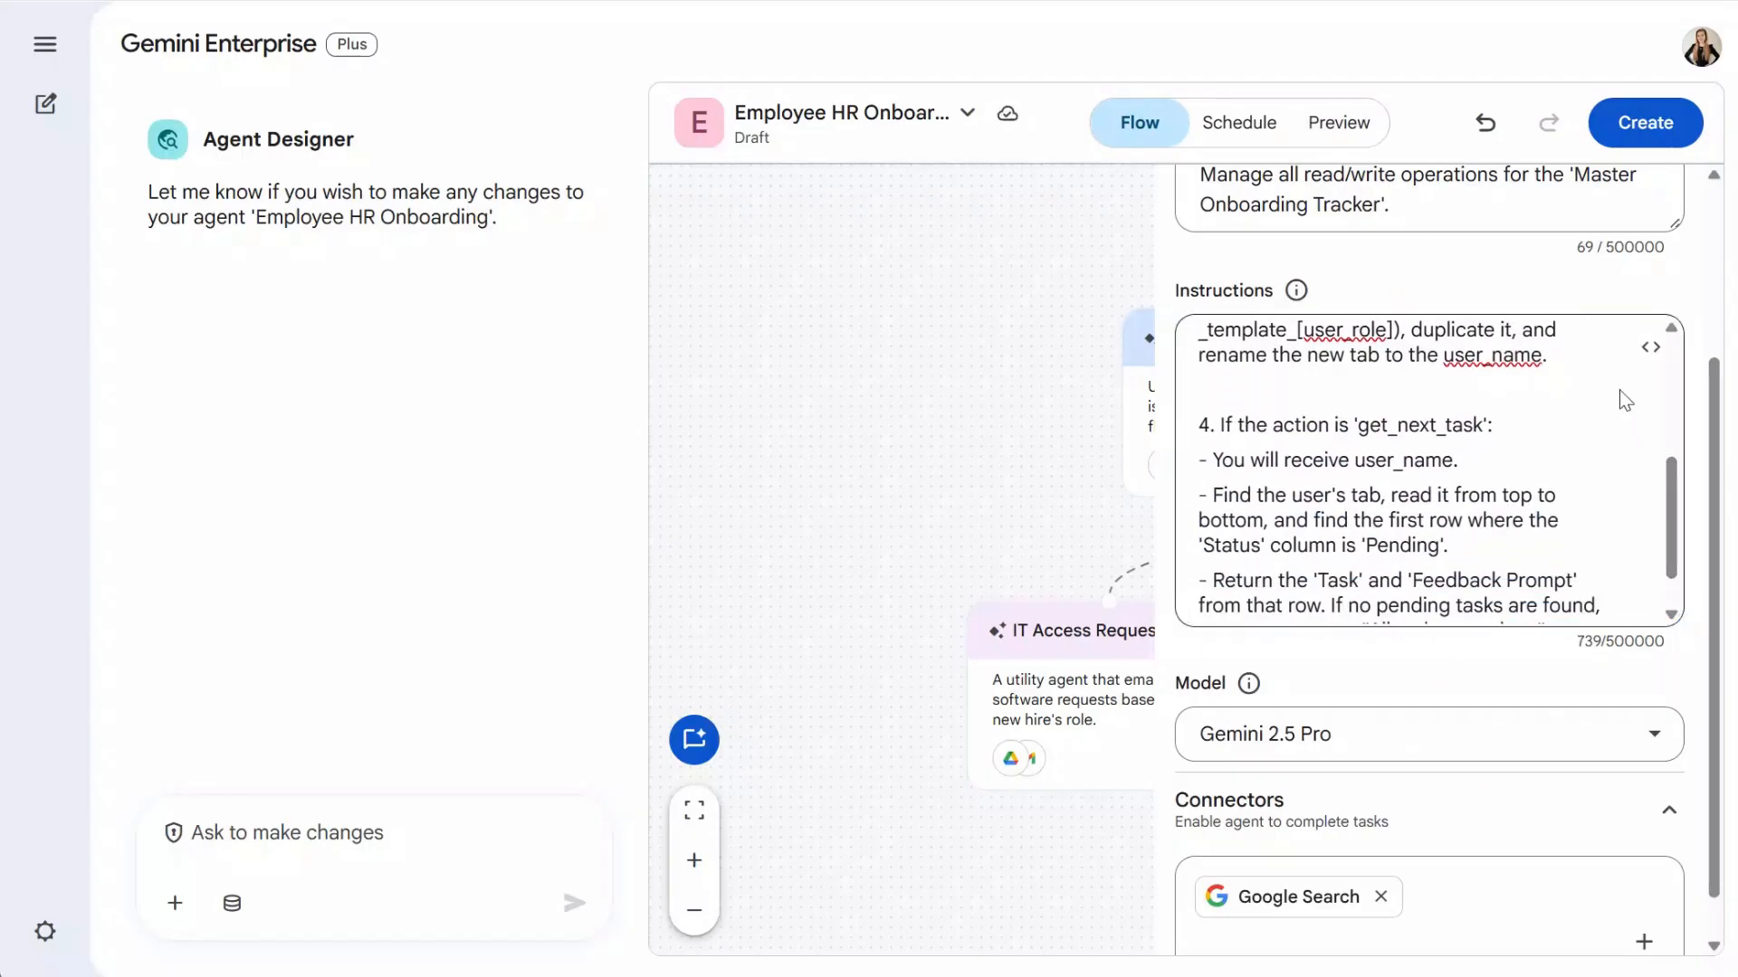
pyautogui.click(1523, 401)
pyautogui.press('BackSpace')
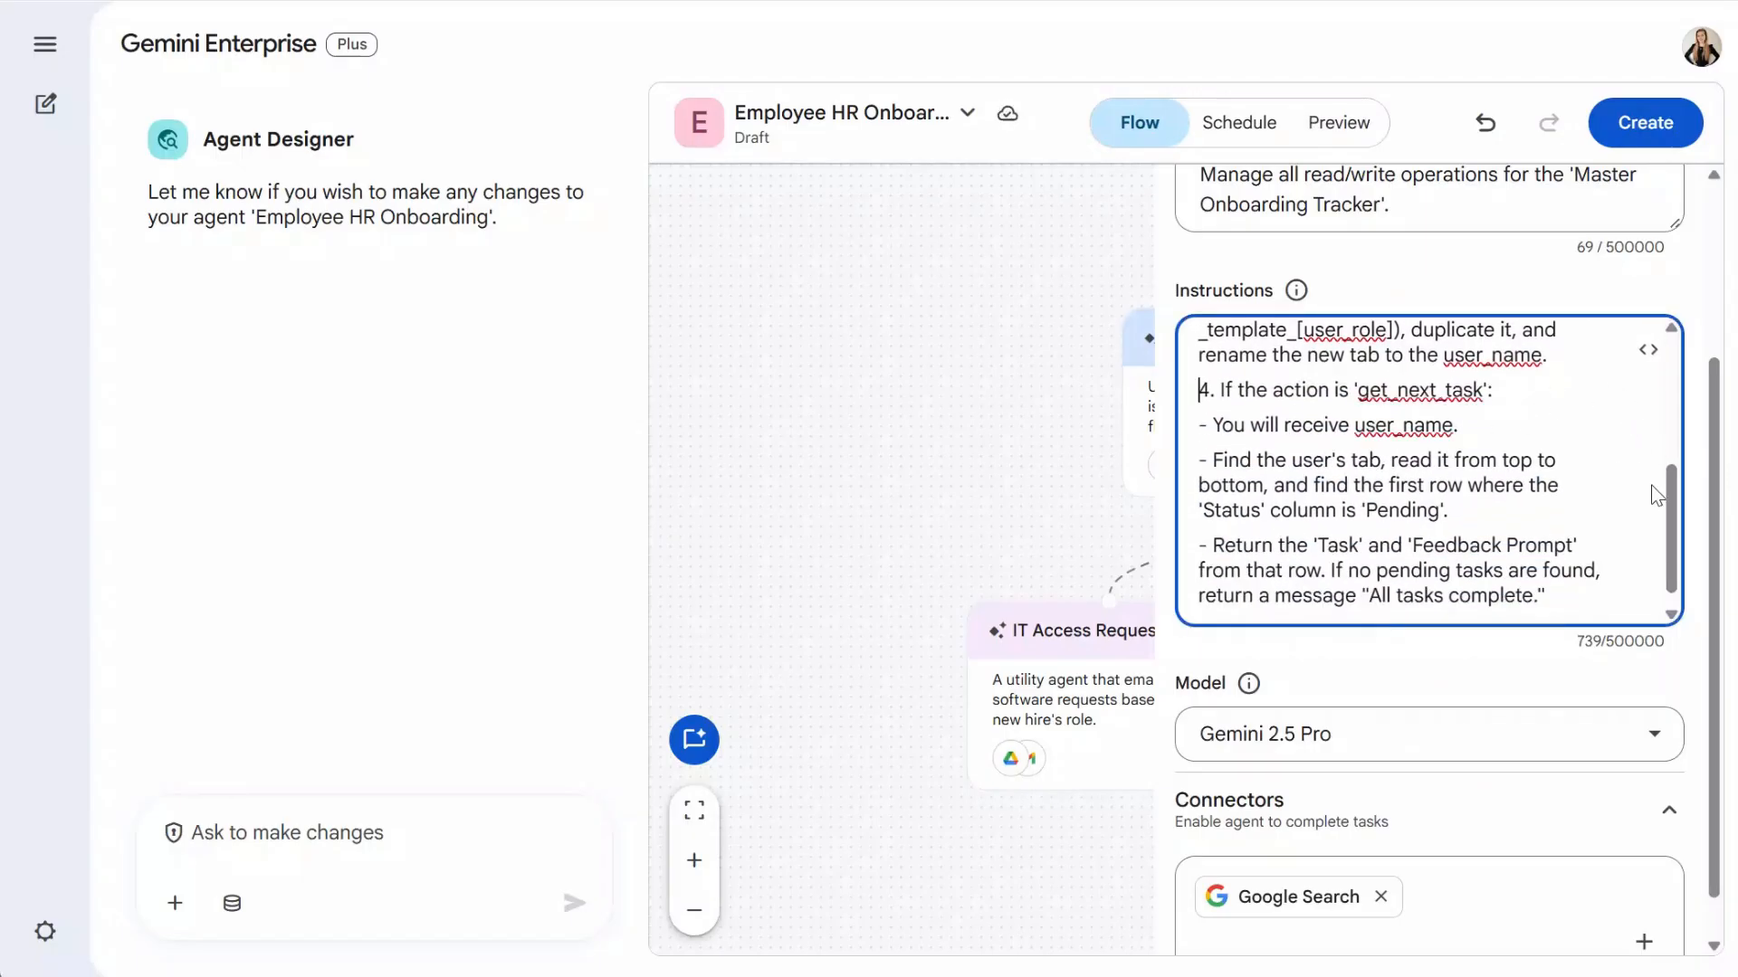
pyautogui.scroll(-1, 1669, 493)
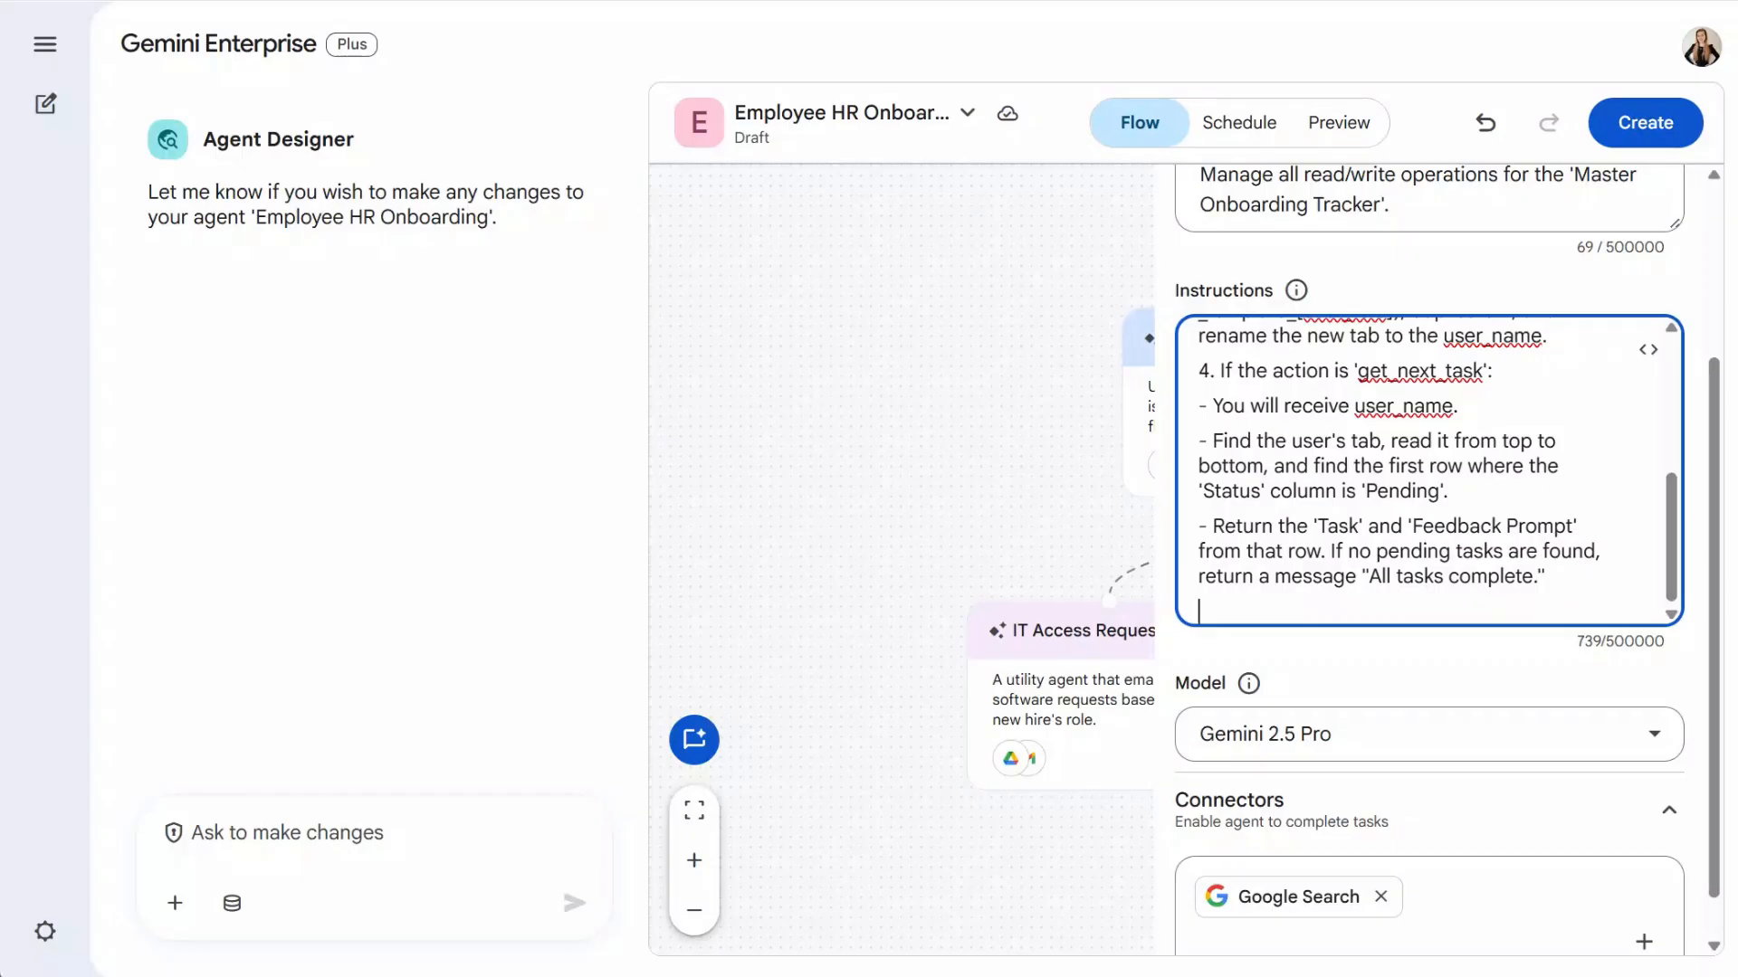
# - Append the update_status step that sets a task's Status to Completed
pyautogui.hotkey('alt', 'Tab')
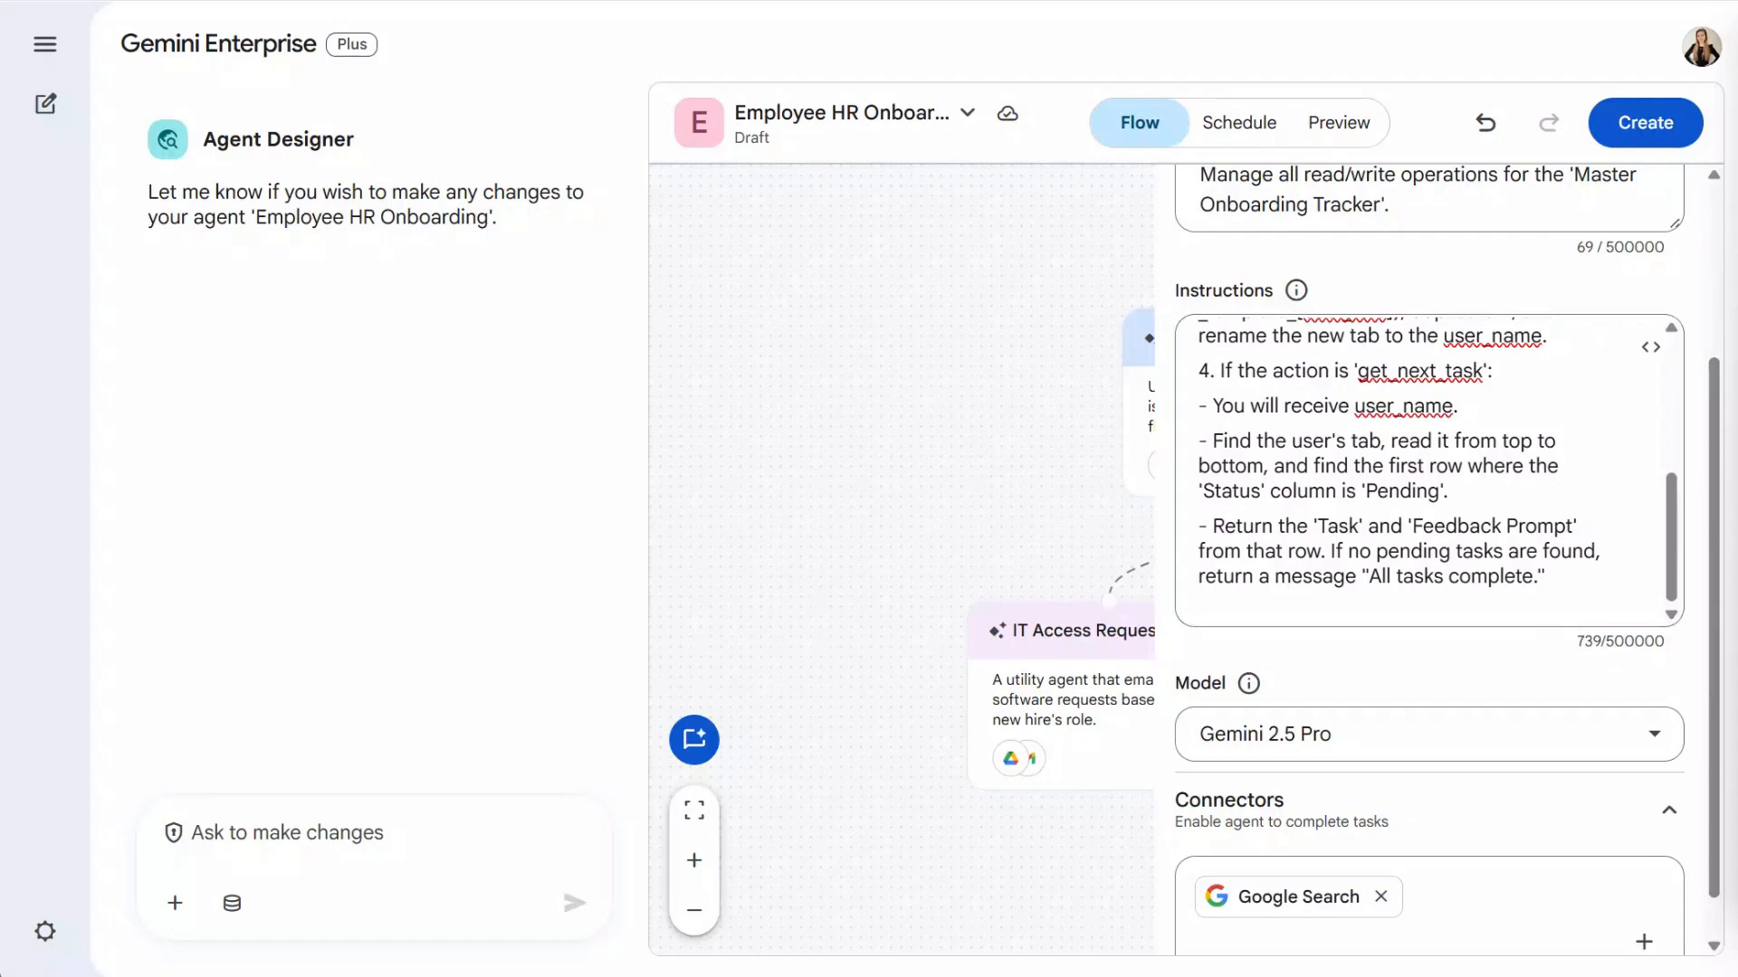
pyautogui.click(1443, 620)
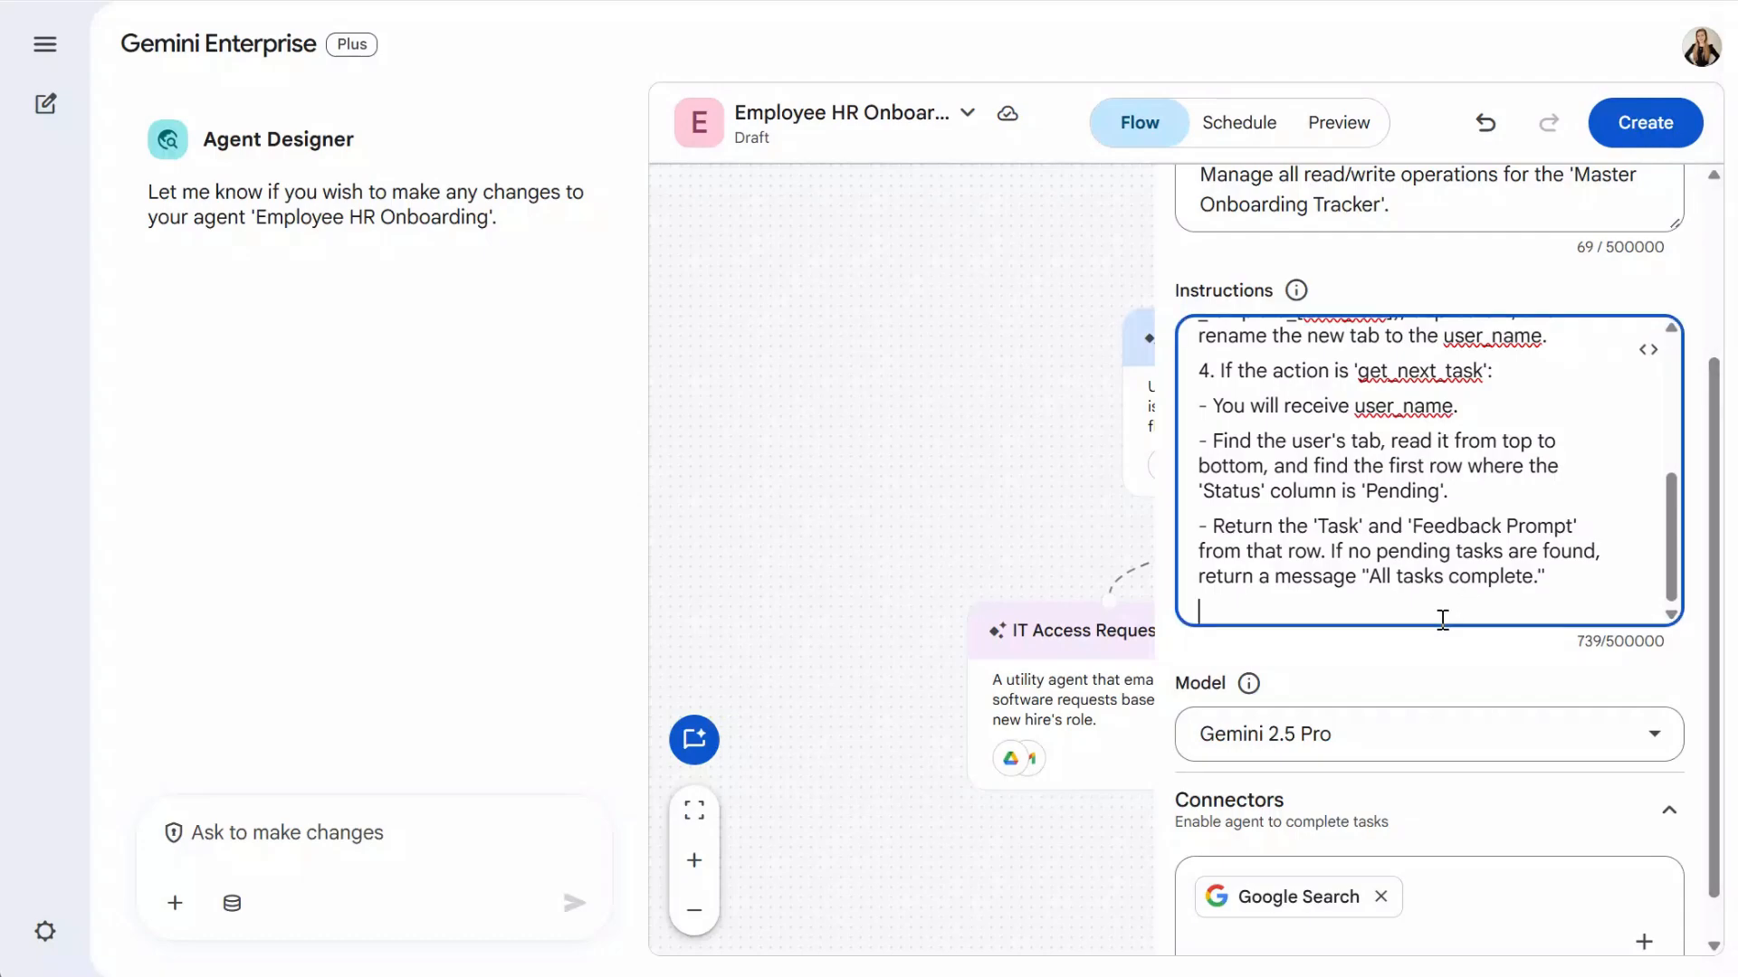
pyautogui.hotkey('ctrl', 'v')
pyautogui.moveTo(1670, 483); pyautogui.dragTo(1670, 558)
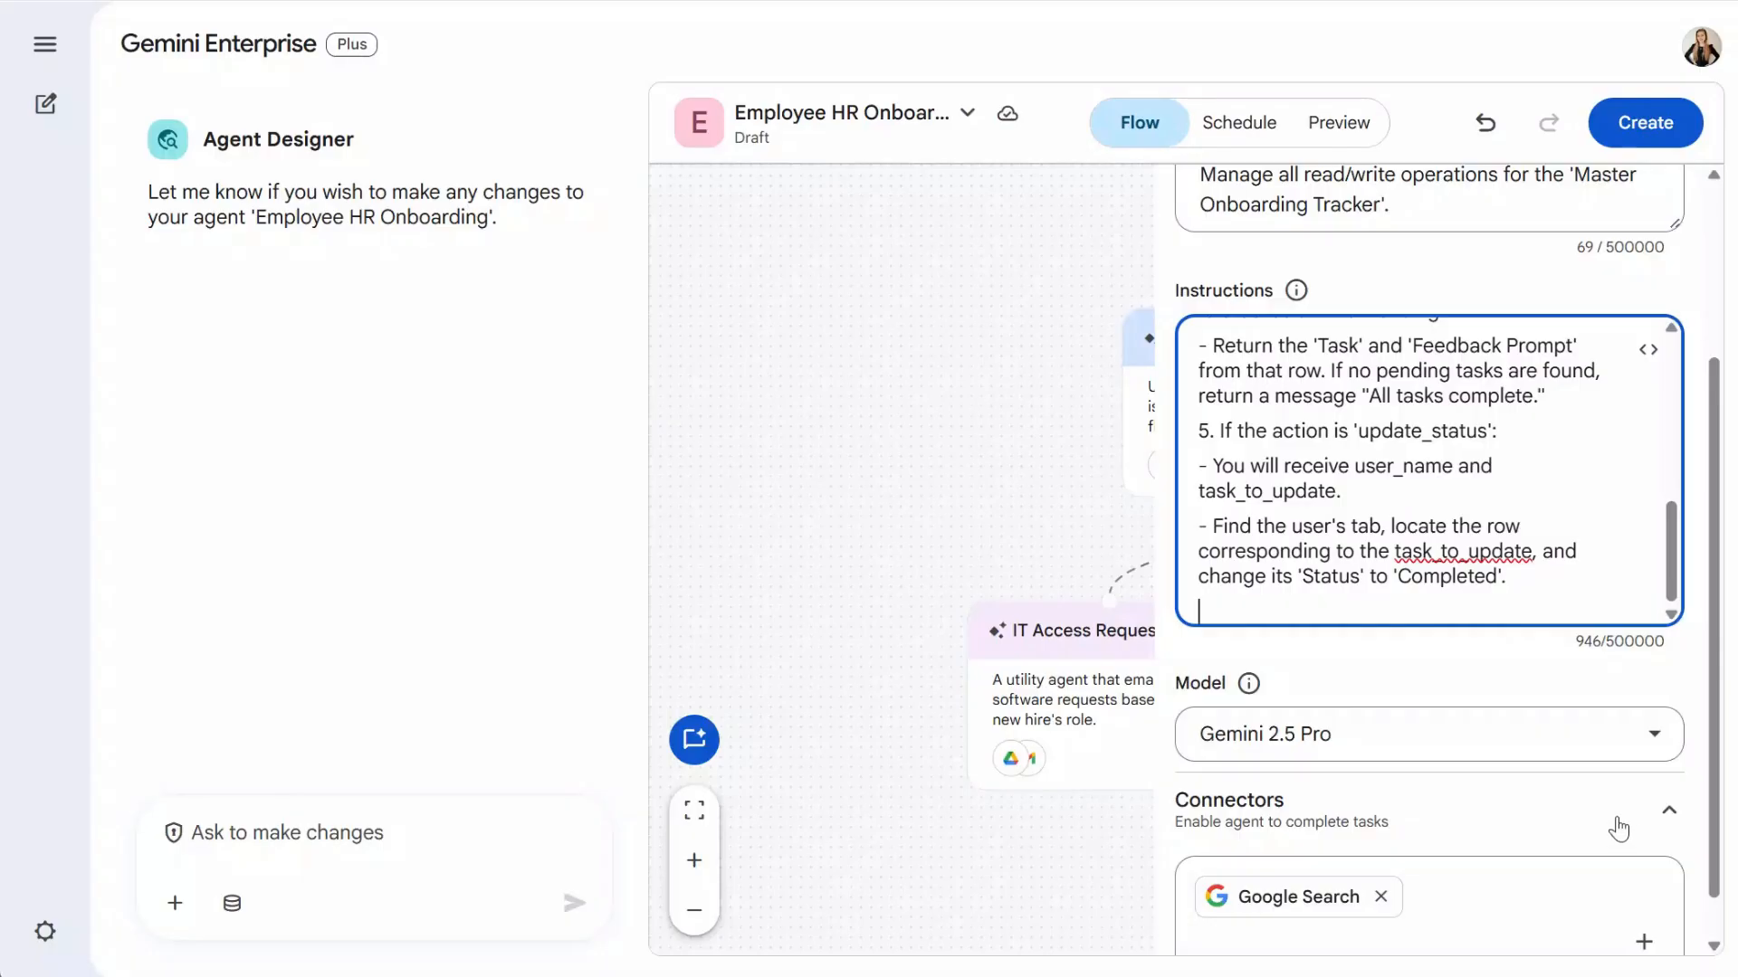
pyautogui.scroll(-1, 1715, 815)
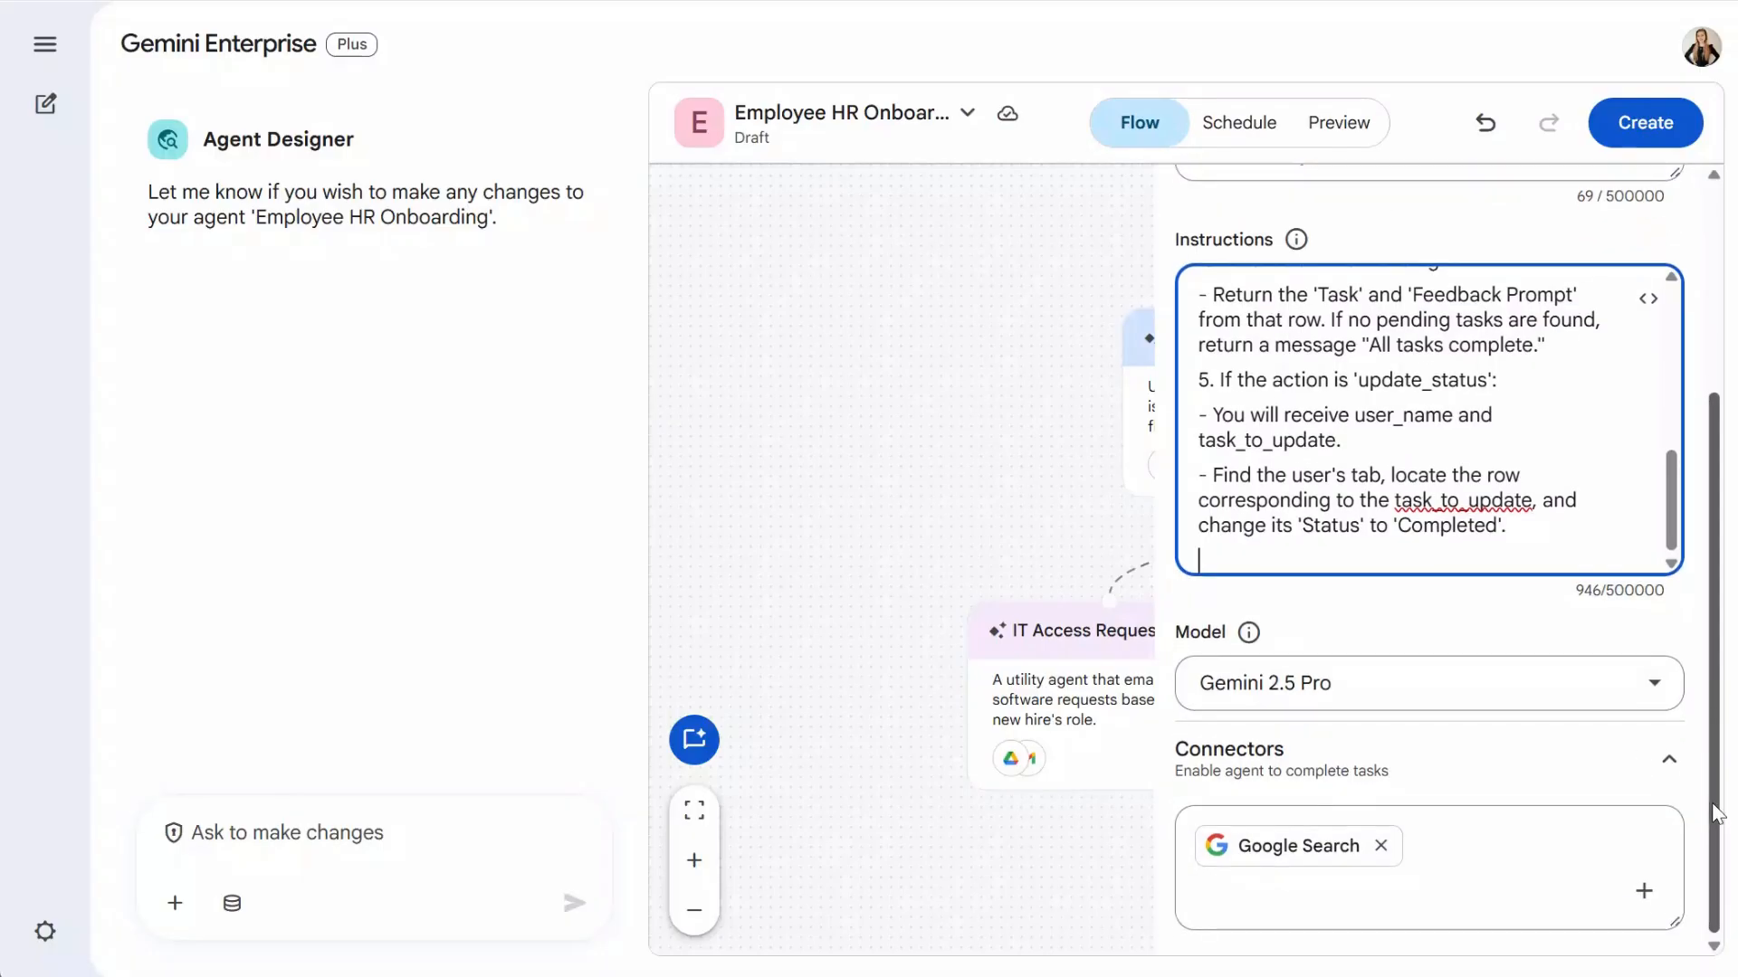
# - Enable the Drive connector, disable Google Search, and close the tracker subagent's settings
pyautogui.click(1643, 891)
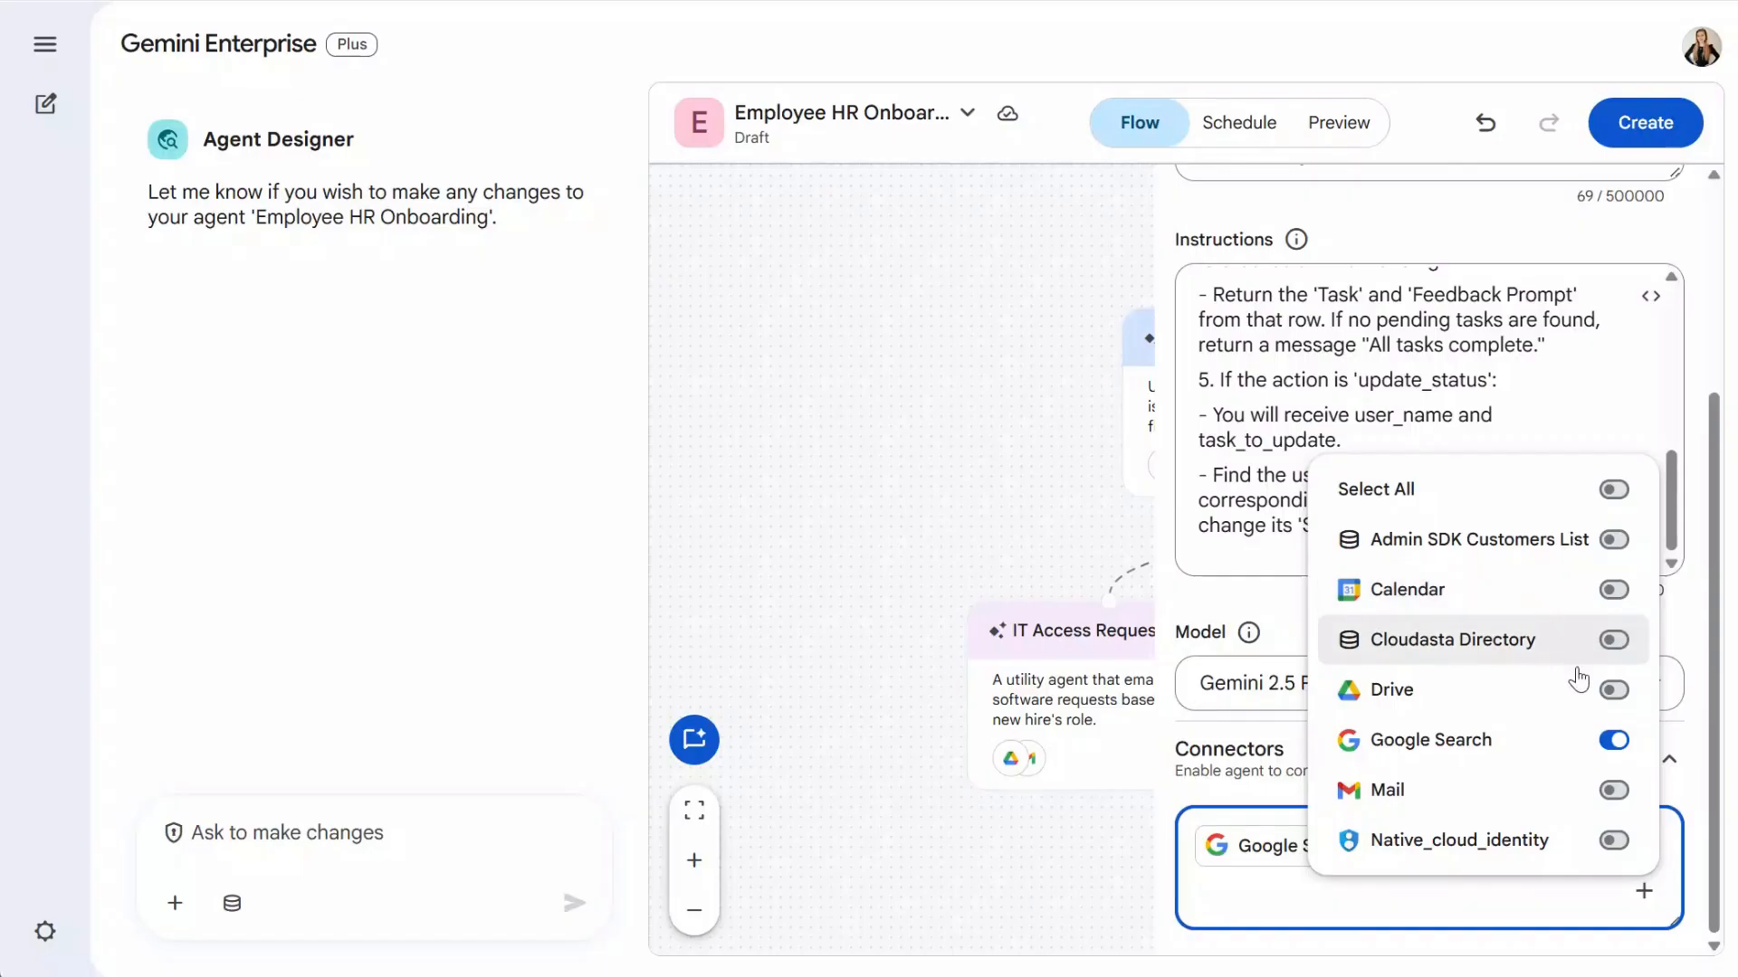
pyautogui.click(1614, 689)
pyautogui.click(1613, 740)
pyautogui.click(1254, 791)
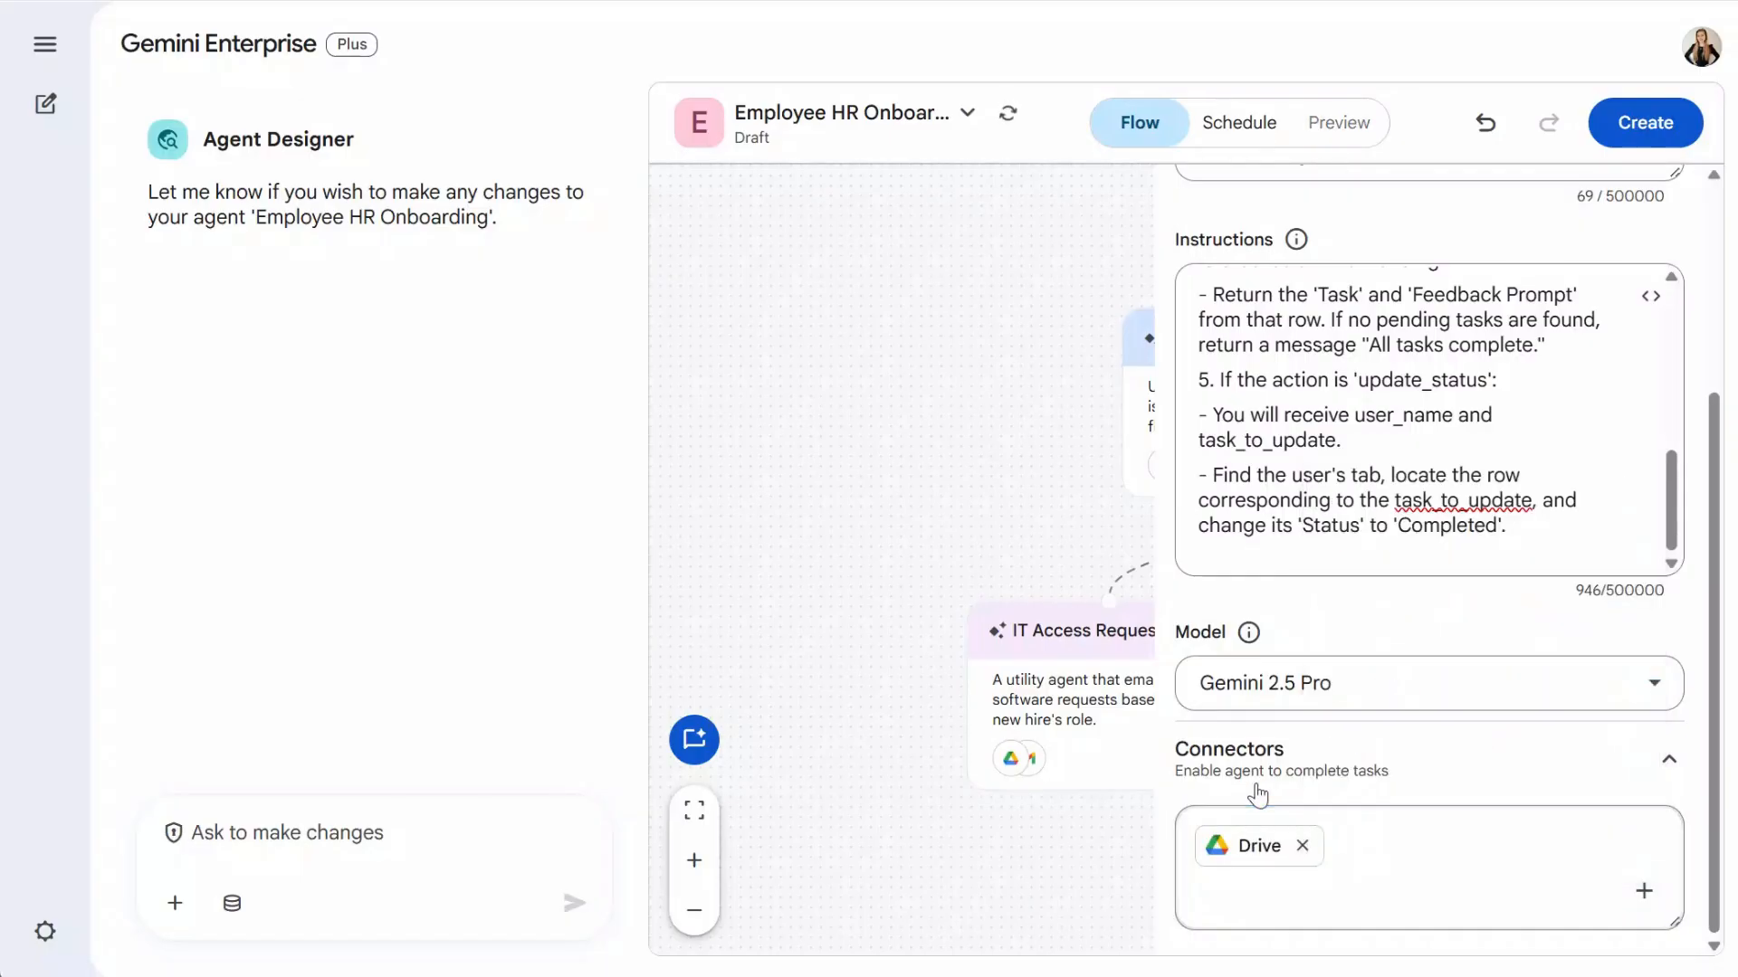
pyautogui.scroll(2, 1252, 794)
pyautogui.click(1012, 497)
# - Pan the flow canvas to centre the main agent and both subagent cards
pyautogui.moveTo(1660, 854); pyautogui.dragTo(1469, 807)
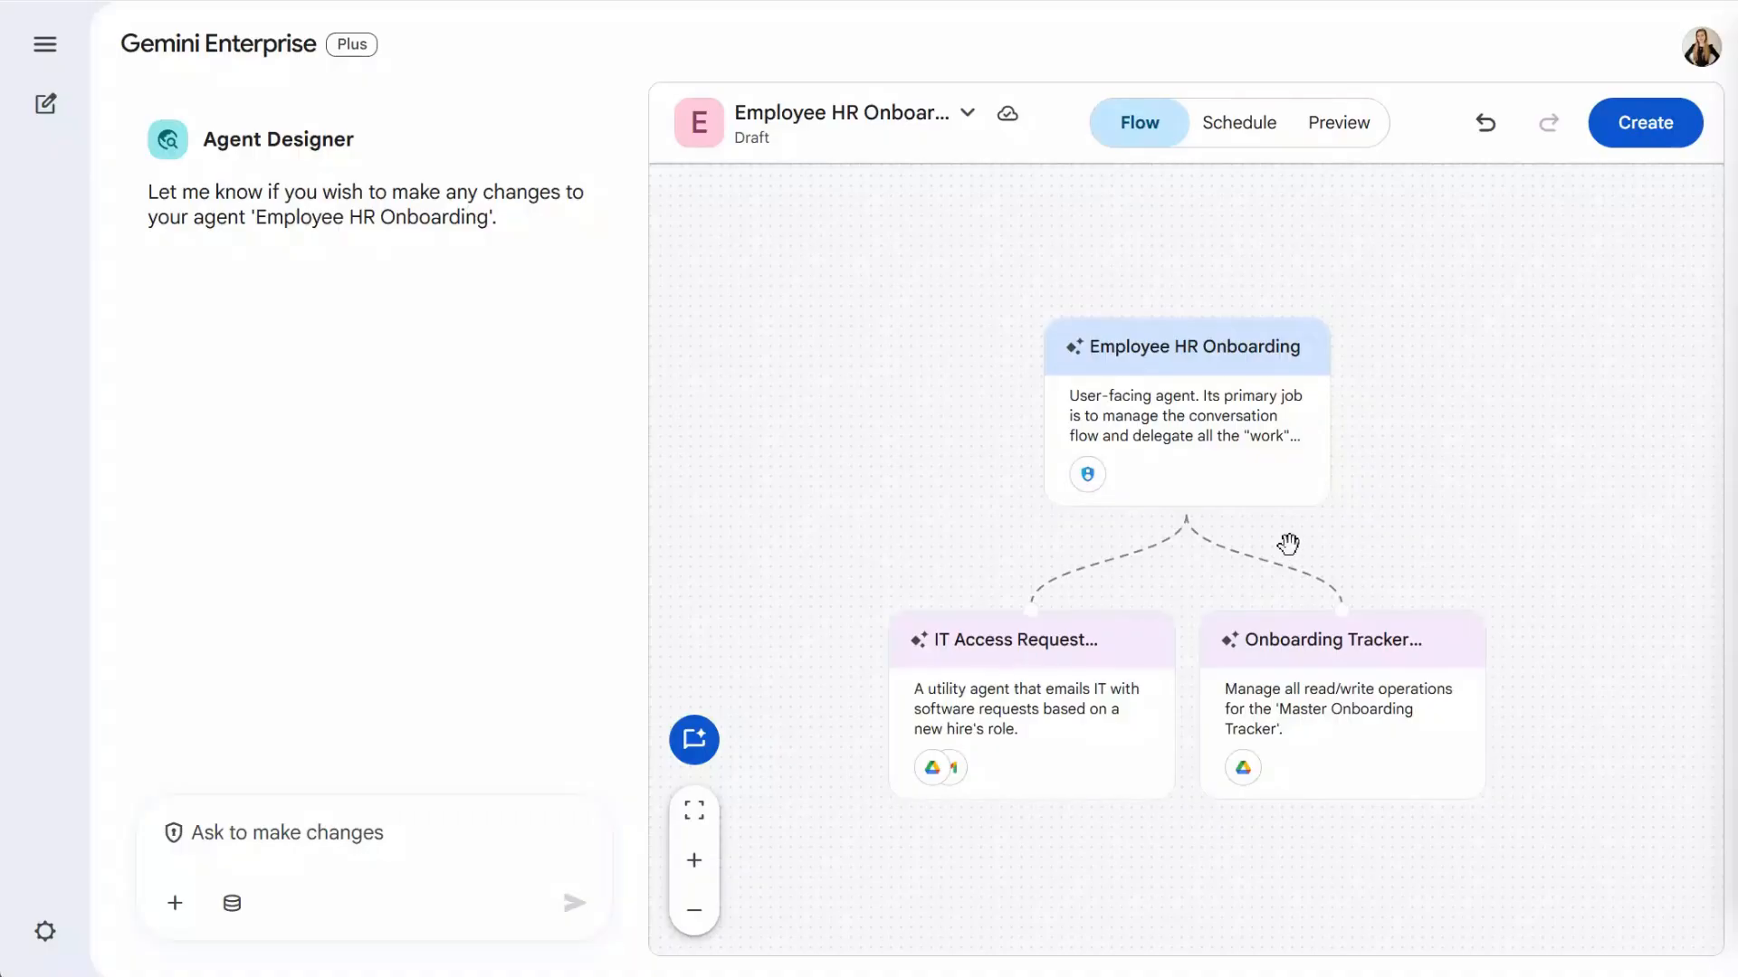
# - Add a subagent named 'Manager Notification Subagent.' described 'To notify the manager when onboarding is complete.'
pyautogui.click(1186, 506)
pyautogui.click(1260, 288)
pyautogui.doubleClick(1258, 289)
pyautogui.write('Manager Notification Subagent.')
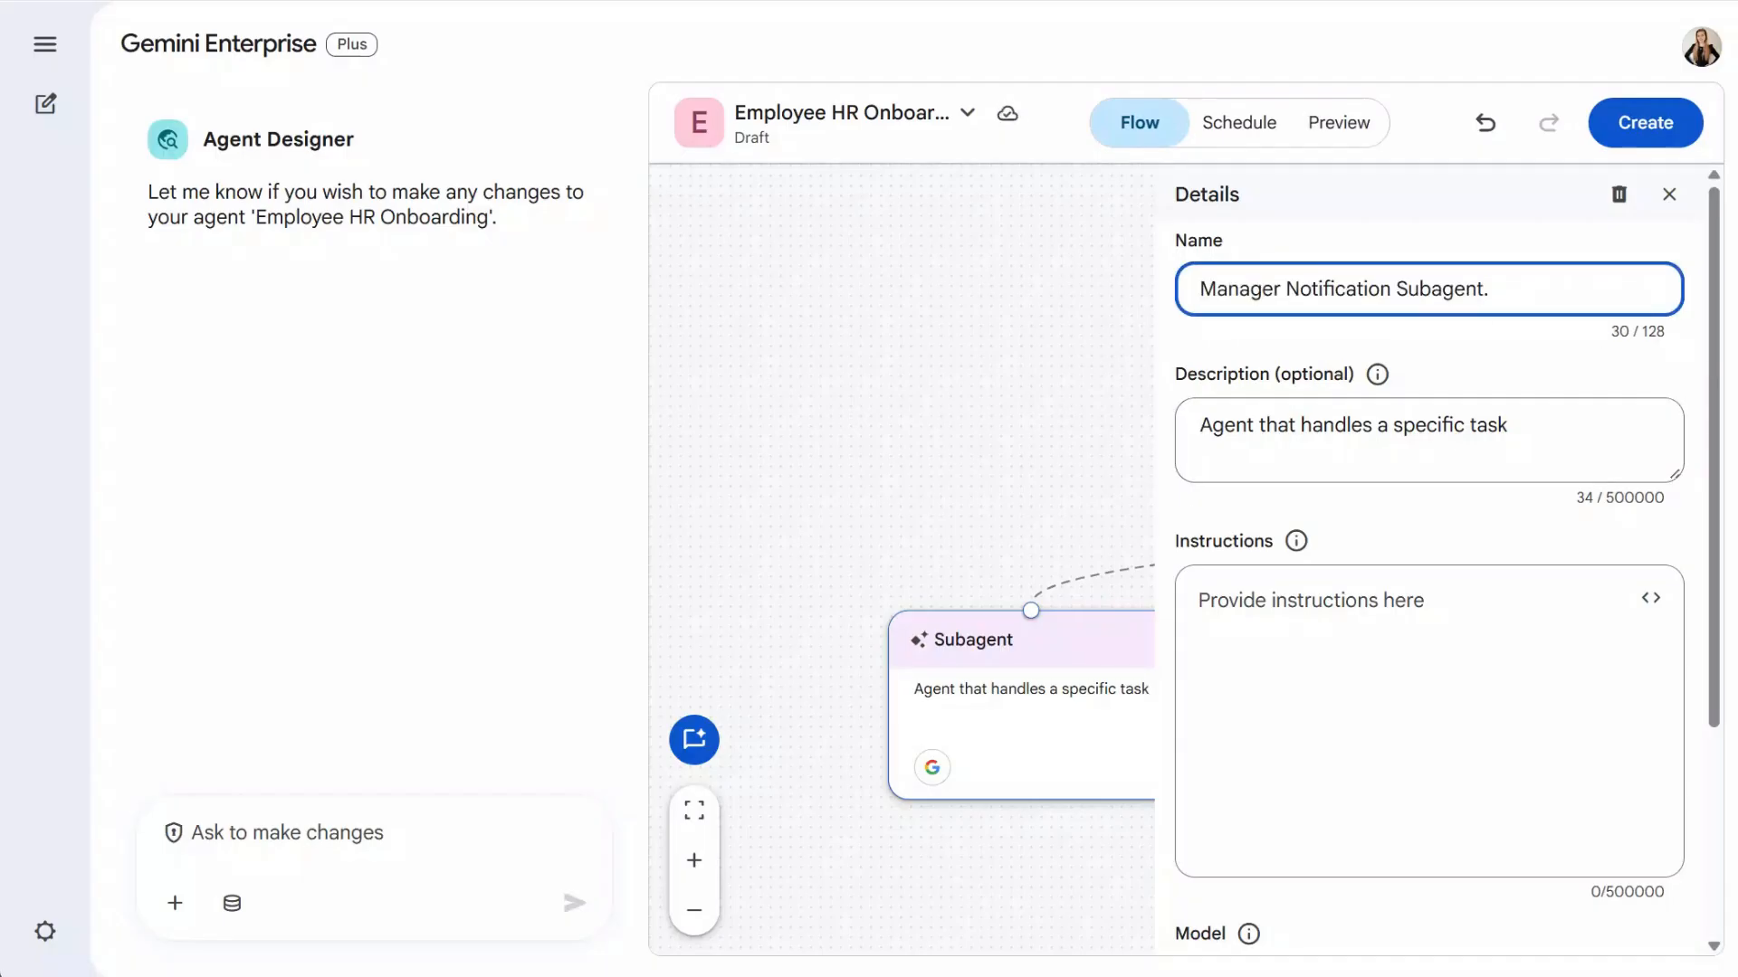
pyautogui.tripleClick(1539, 438)
pyautogui.write('To notify the manager when onboarding is complete.')
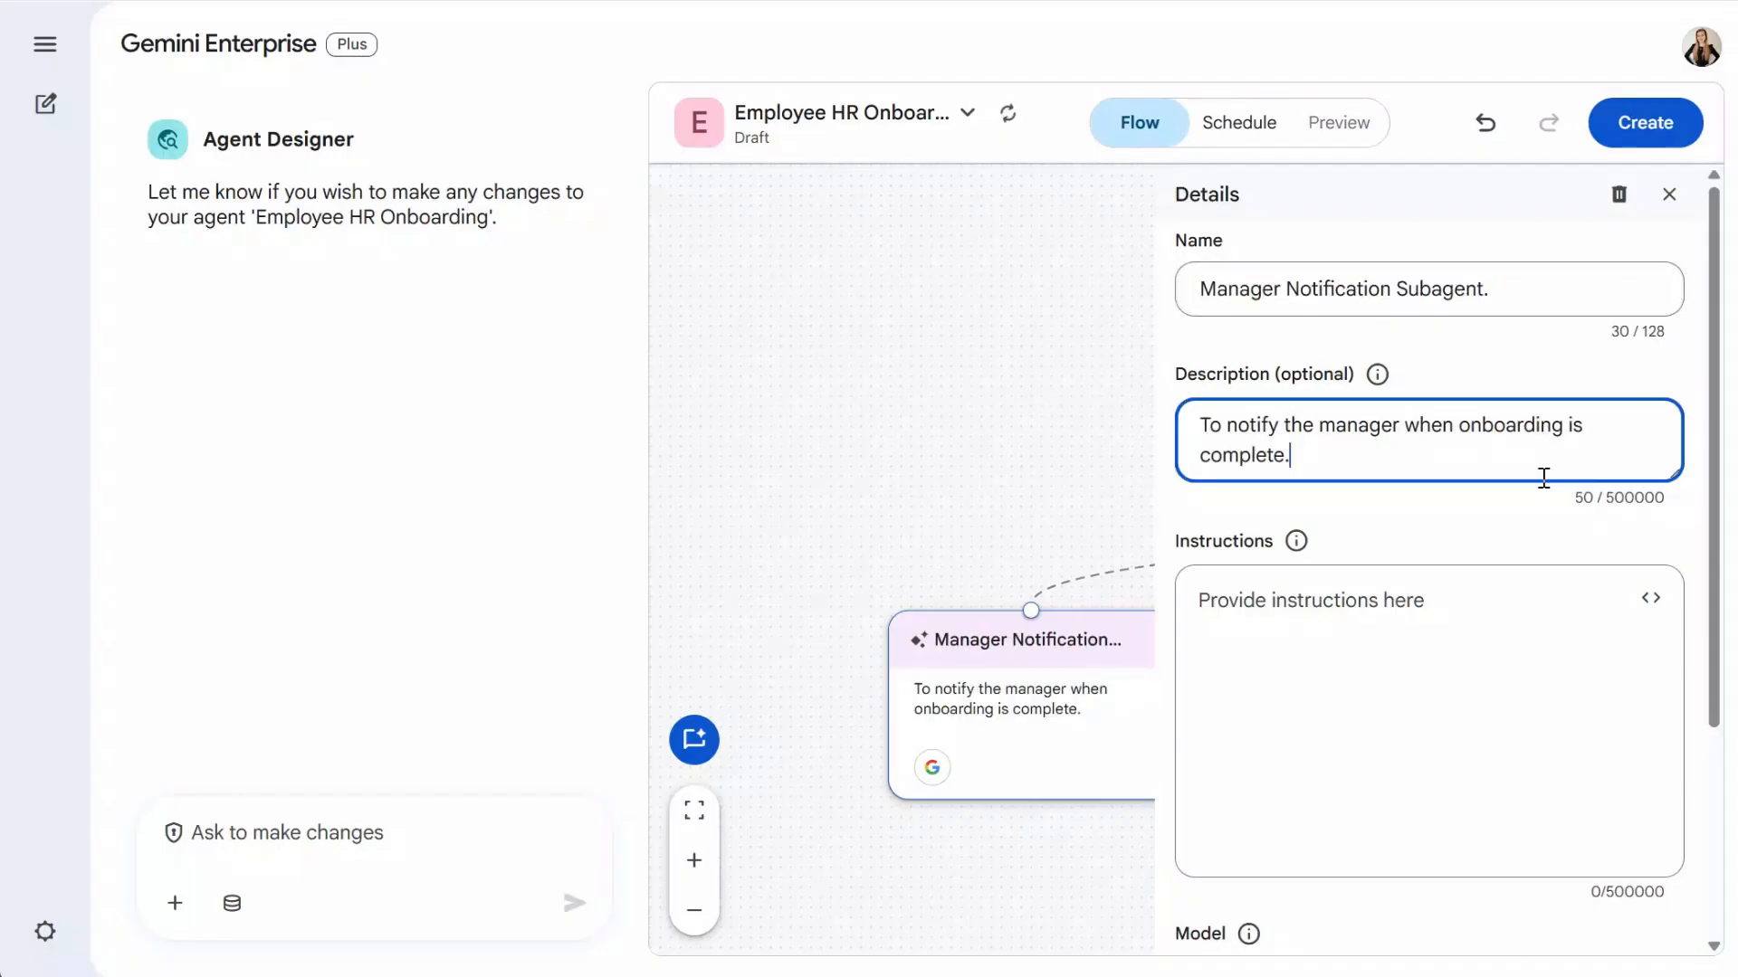
pyautogui.hotkey('alt', 'Tab')
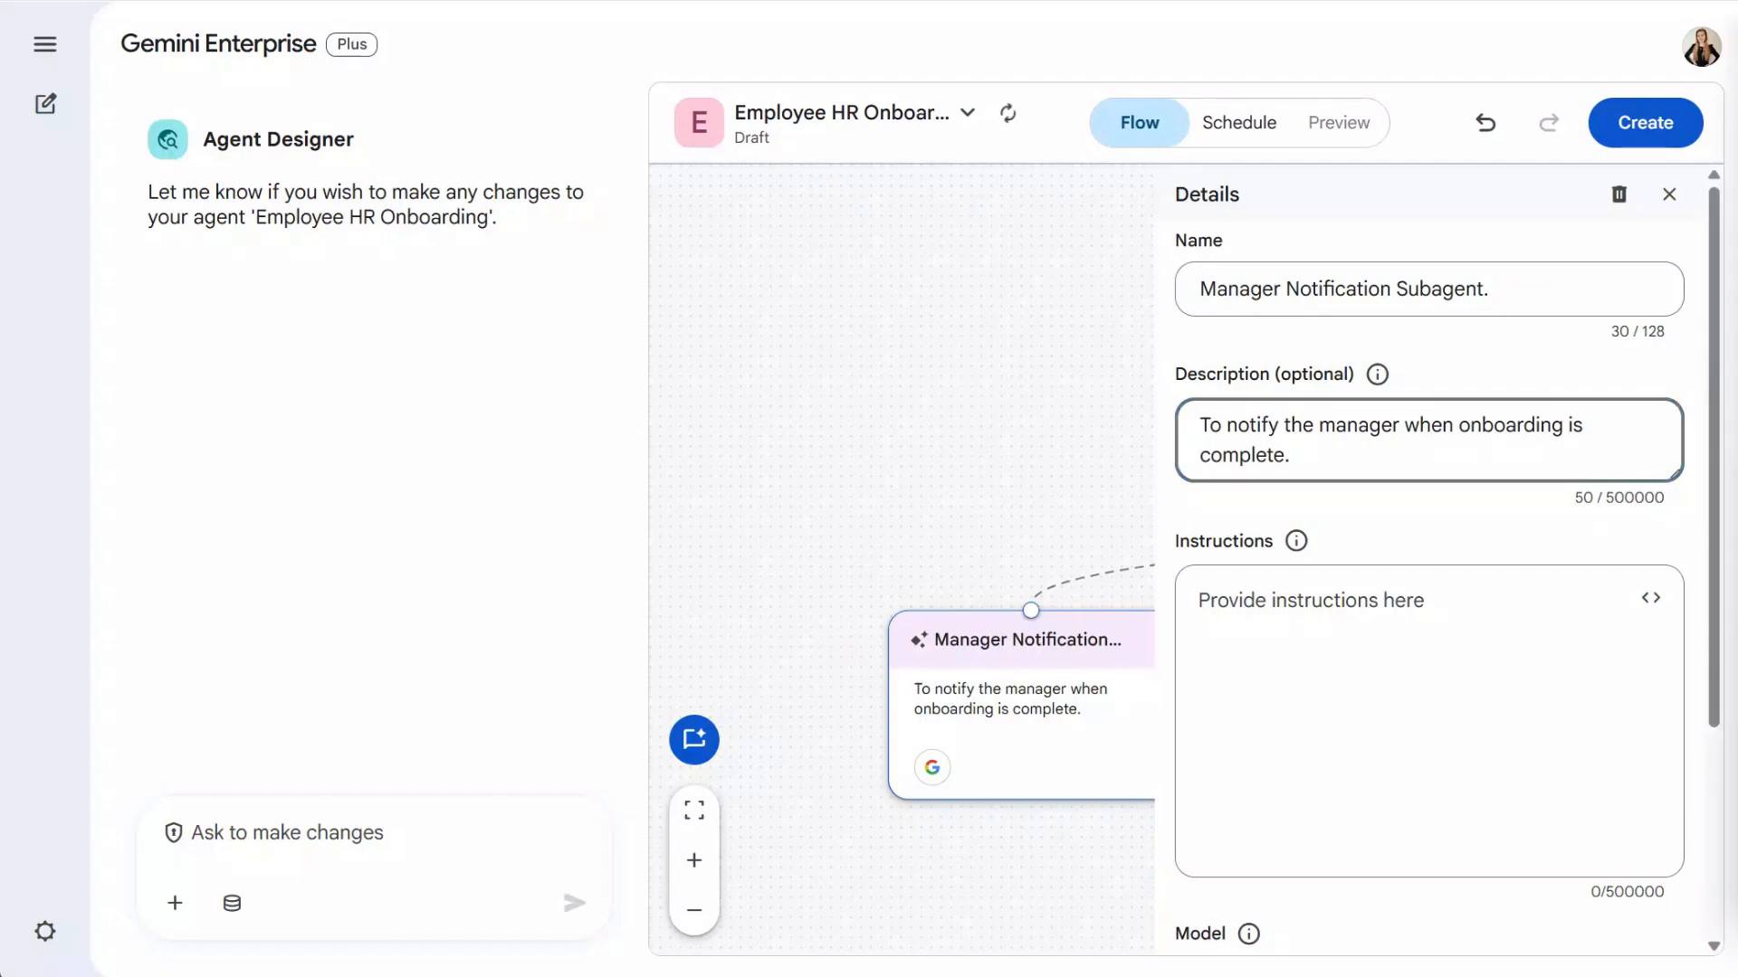
# - Enter instructions to take user_name and manager_email and send an 'Onboarding Complete' Gmail message
pyautogui.click(1475, 621)
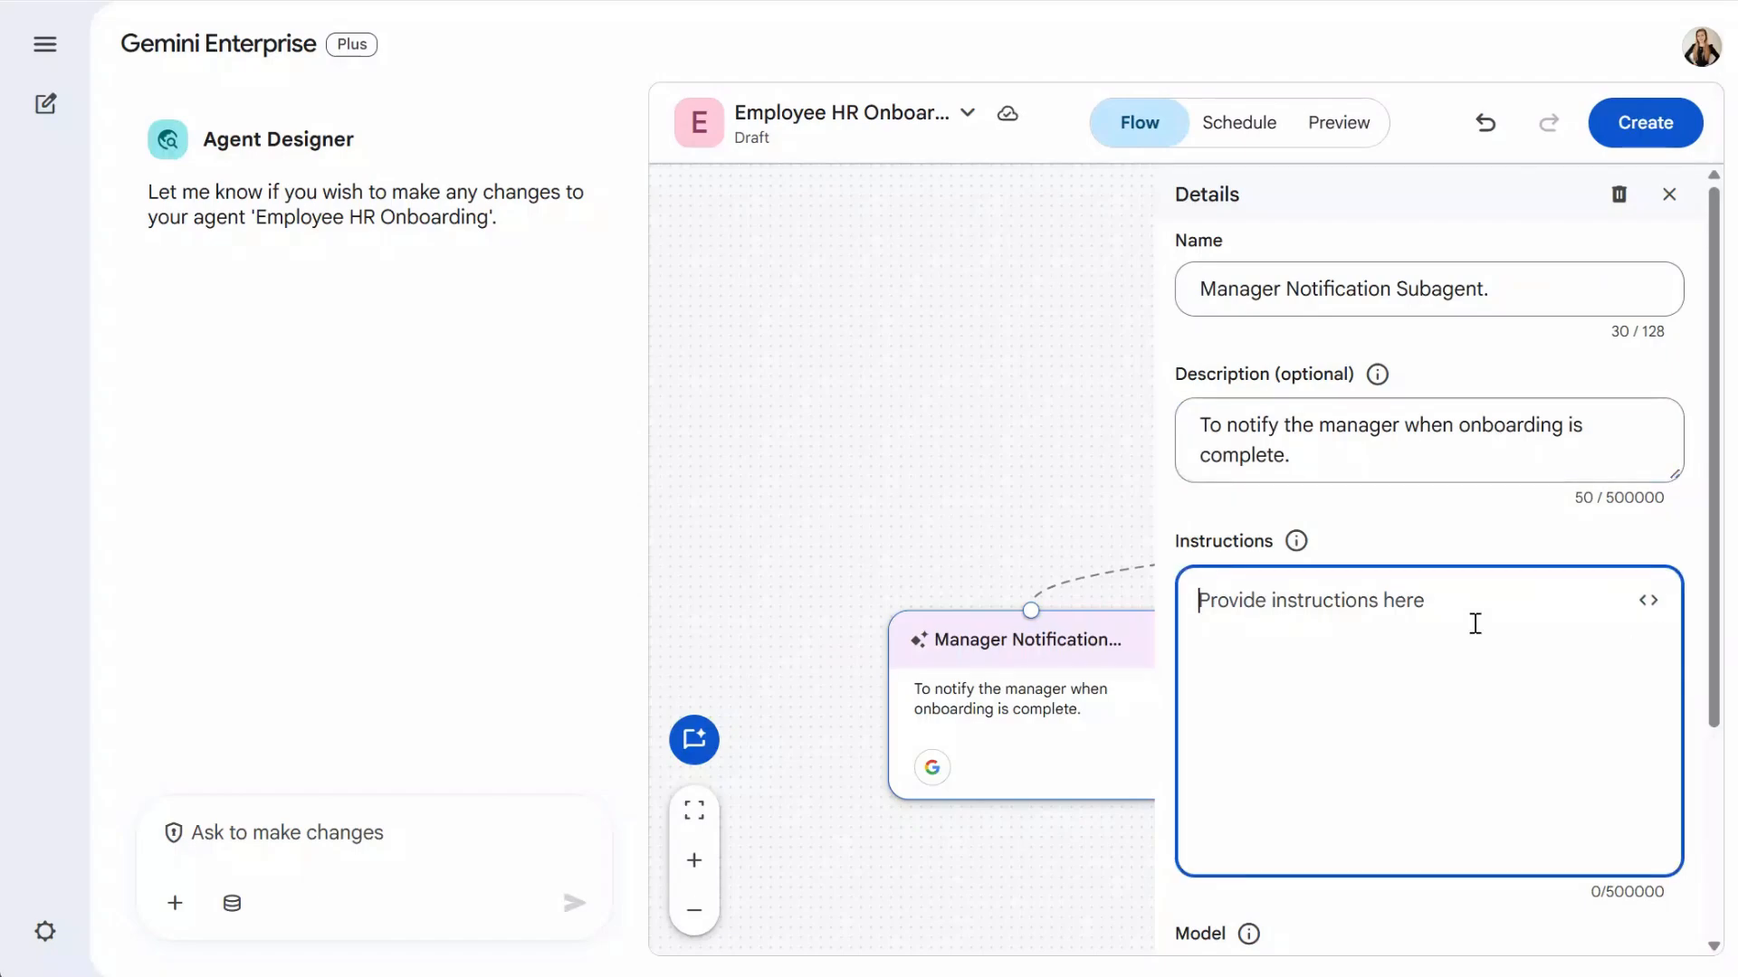
pyautogui.write('1. You are an automated function. You will receive a user_name and a manager_email.')
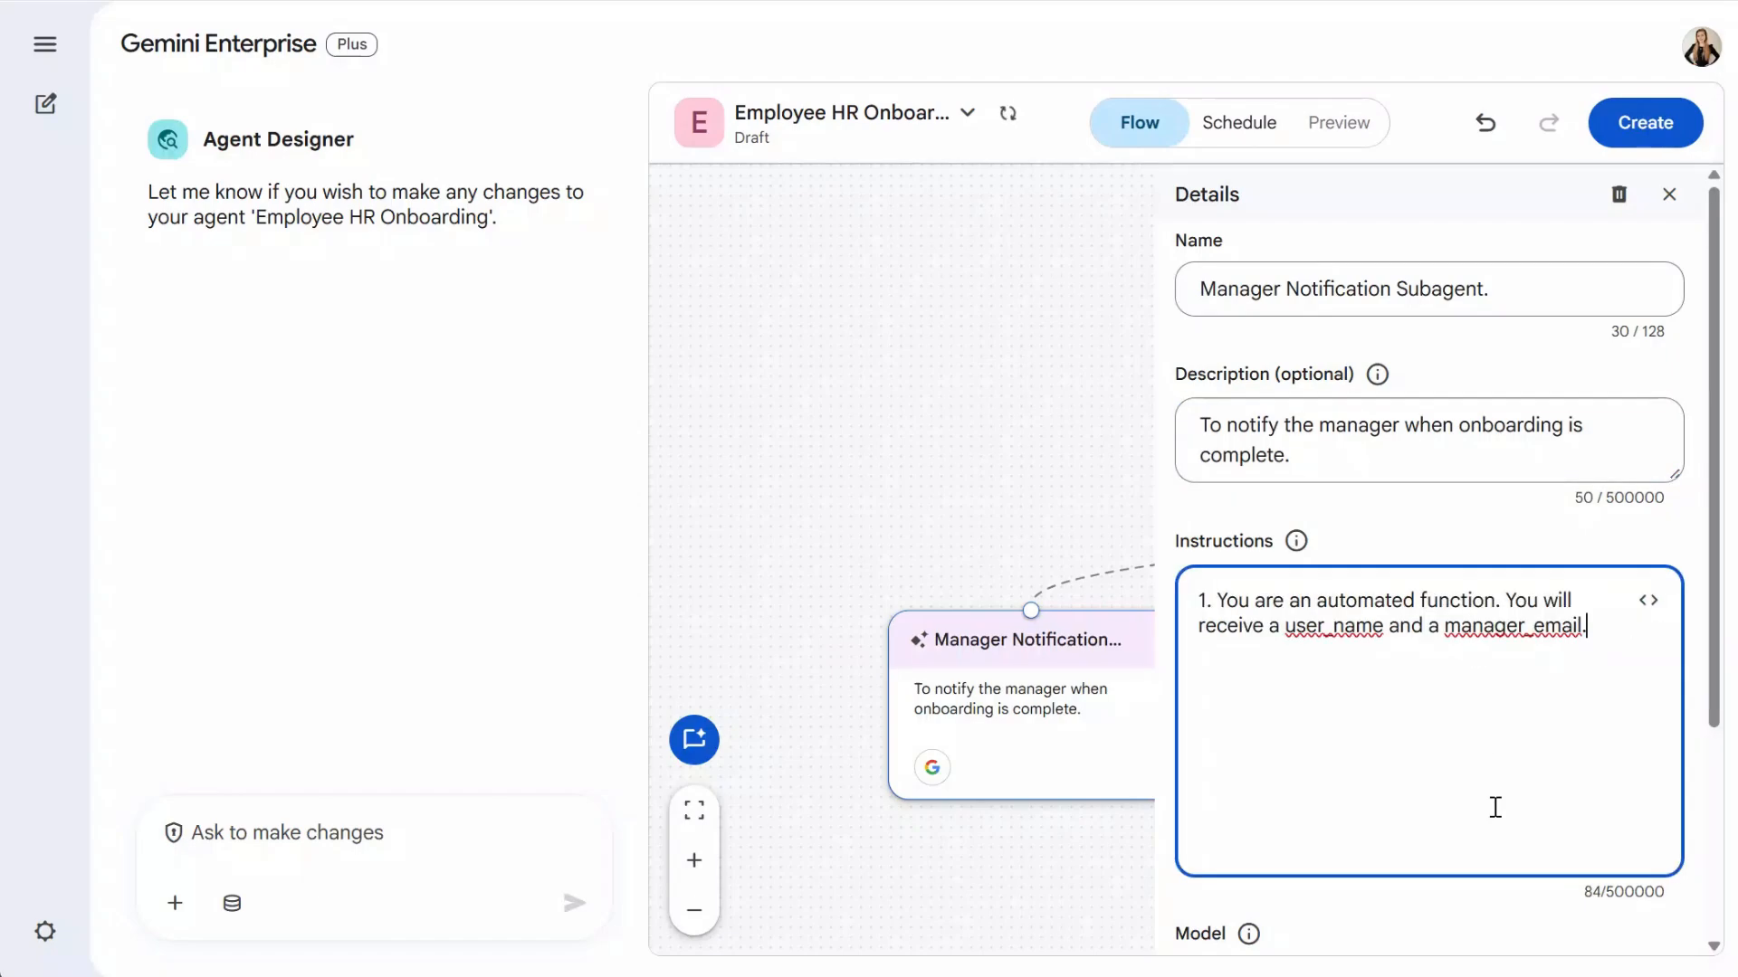
pyautogui.press('Return')
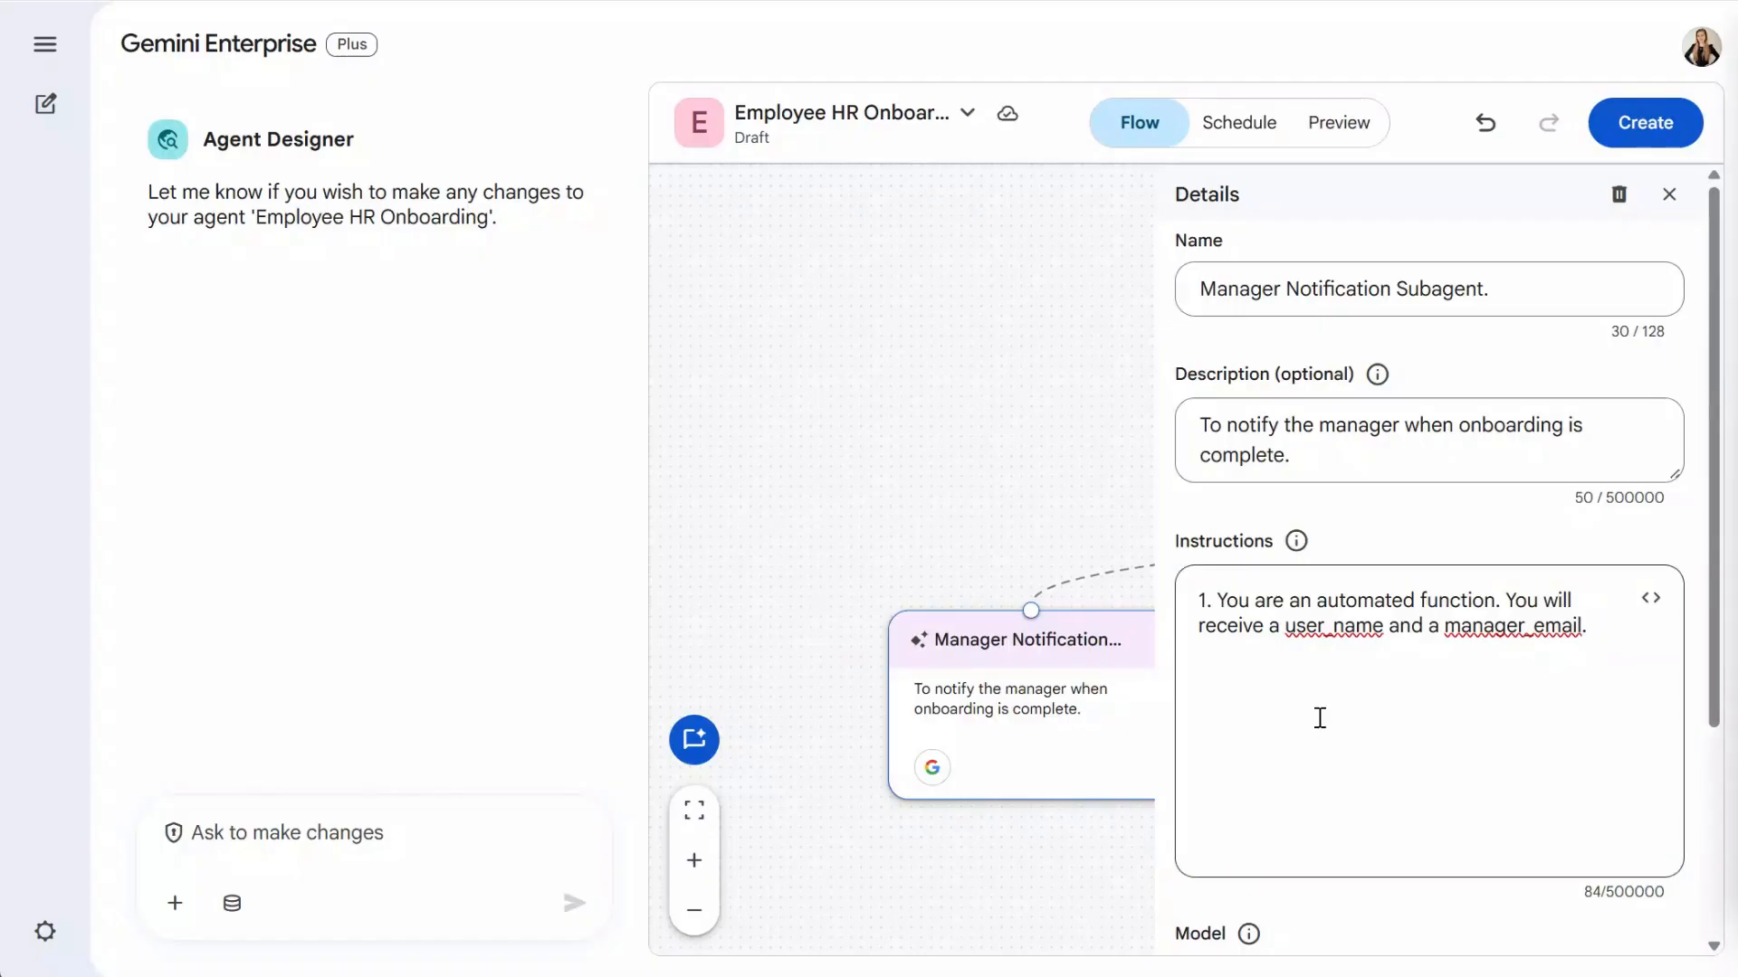
pyautogui.hotkey('ctrl', 'v')
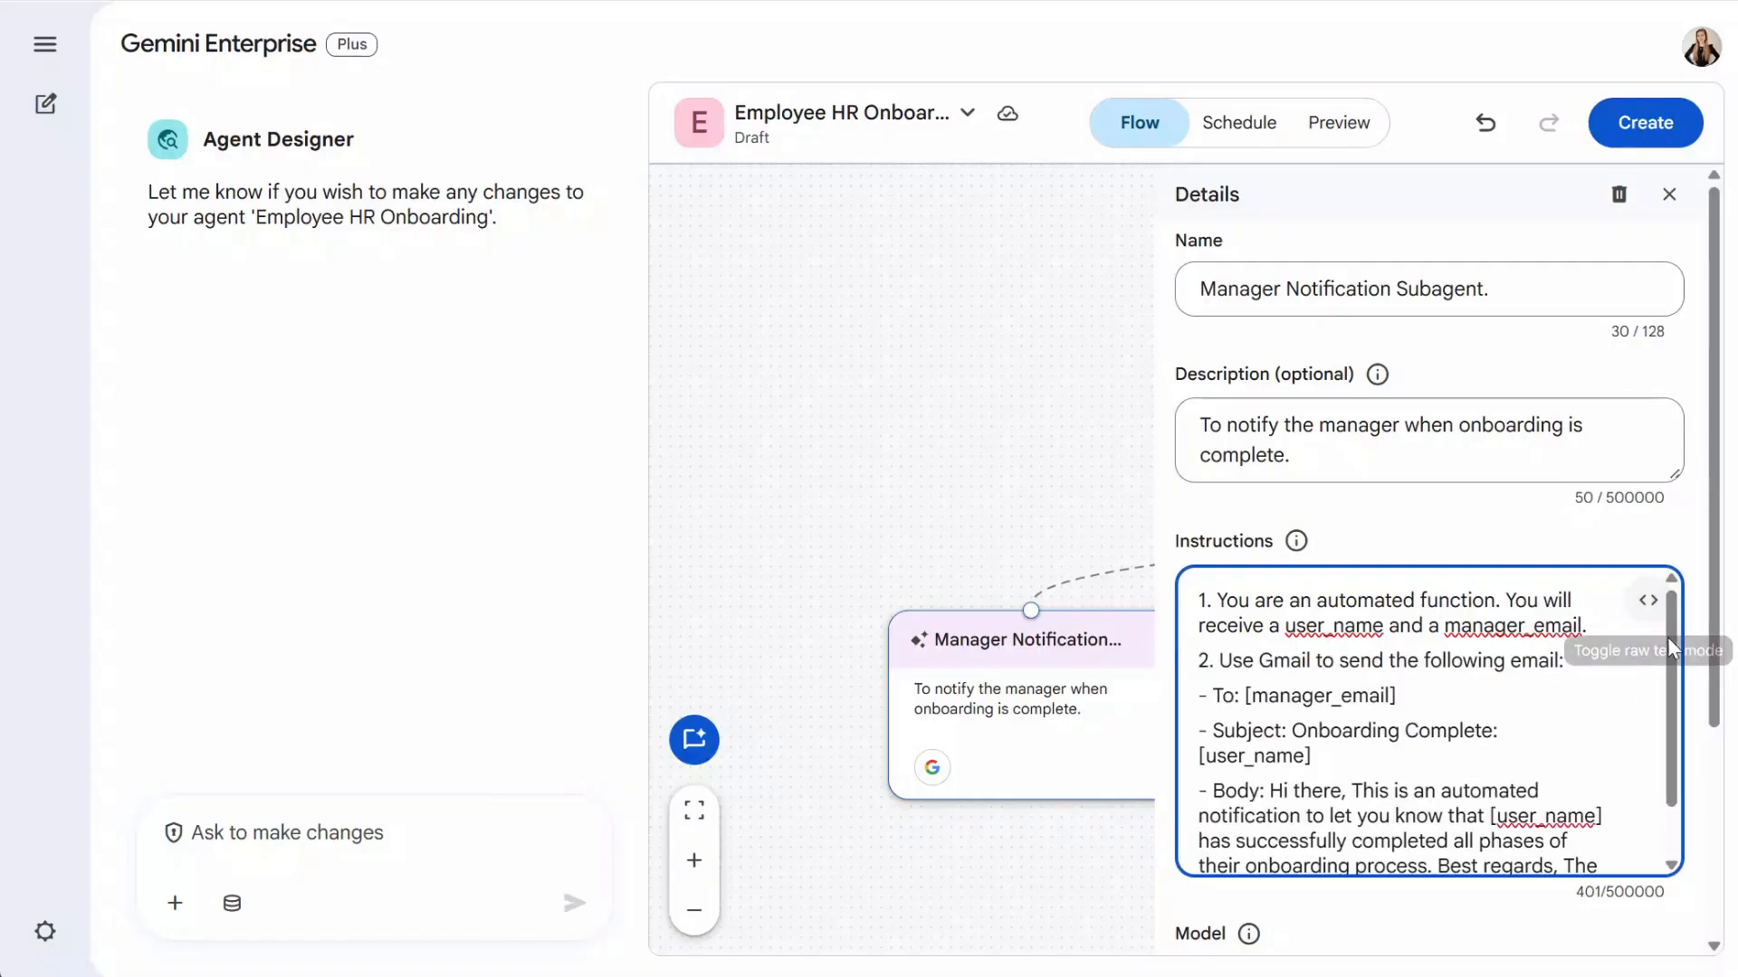
pyautogui.scroll(-2, 1672, 706)
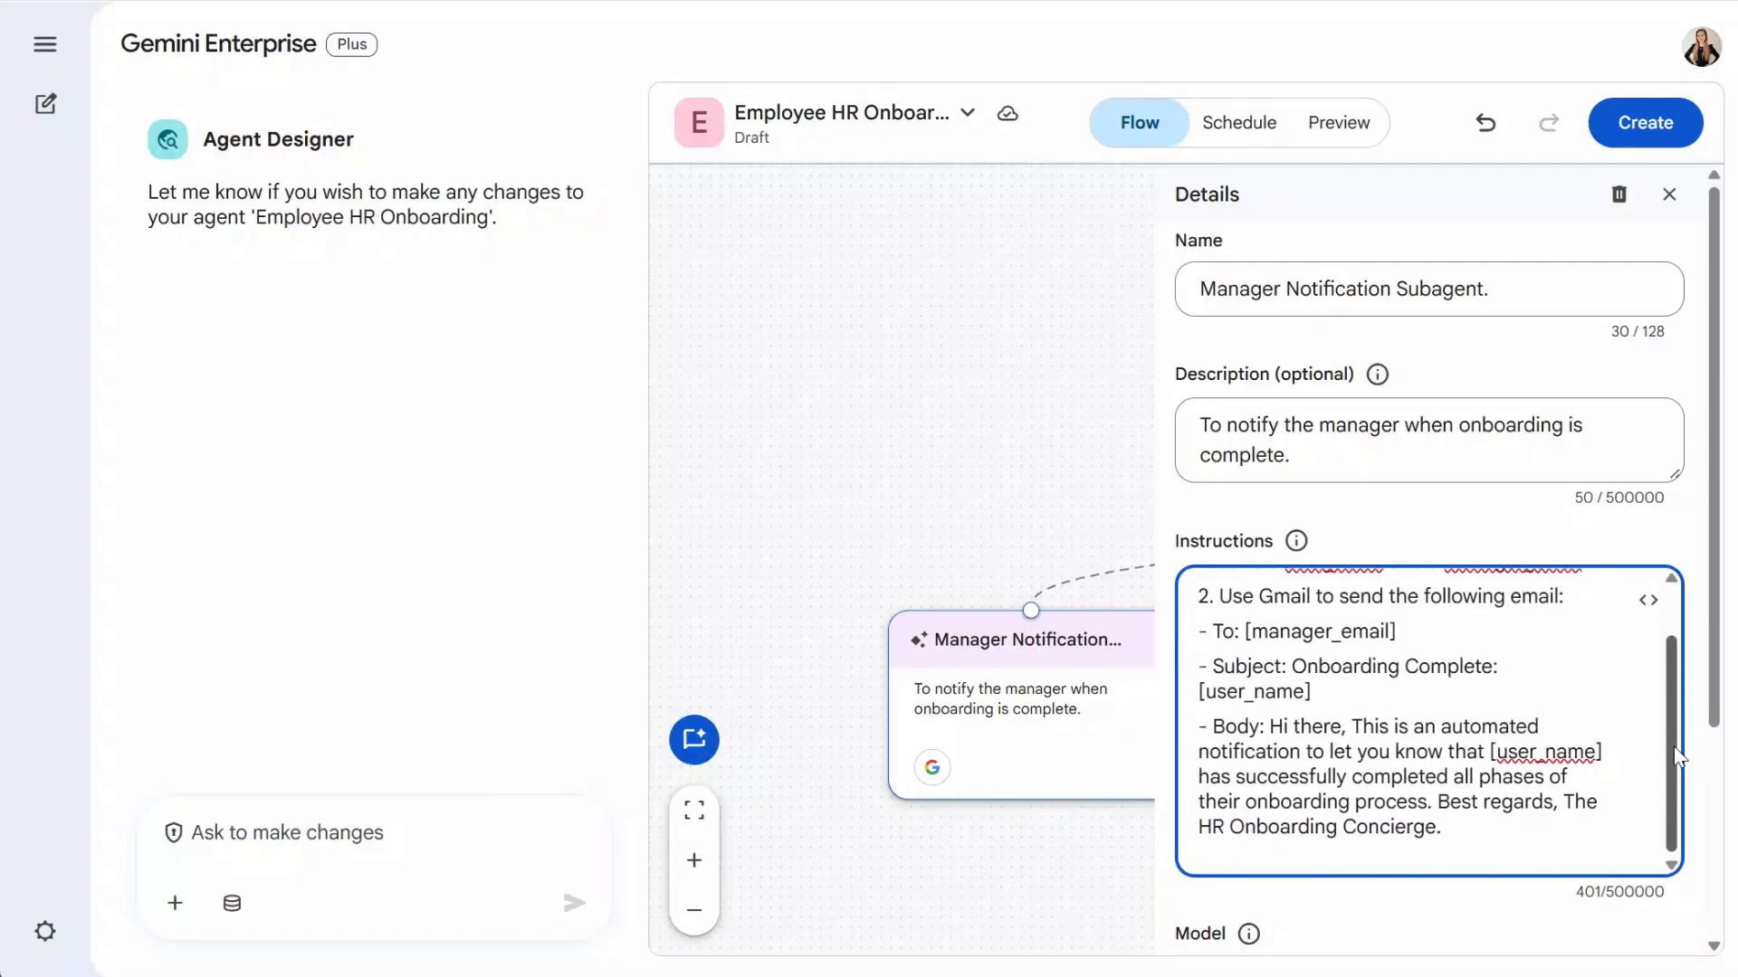
pyautogui.scroll(-3, 1676, 756)
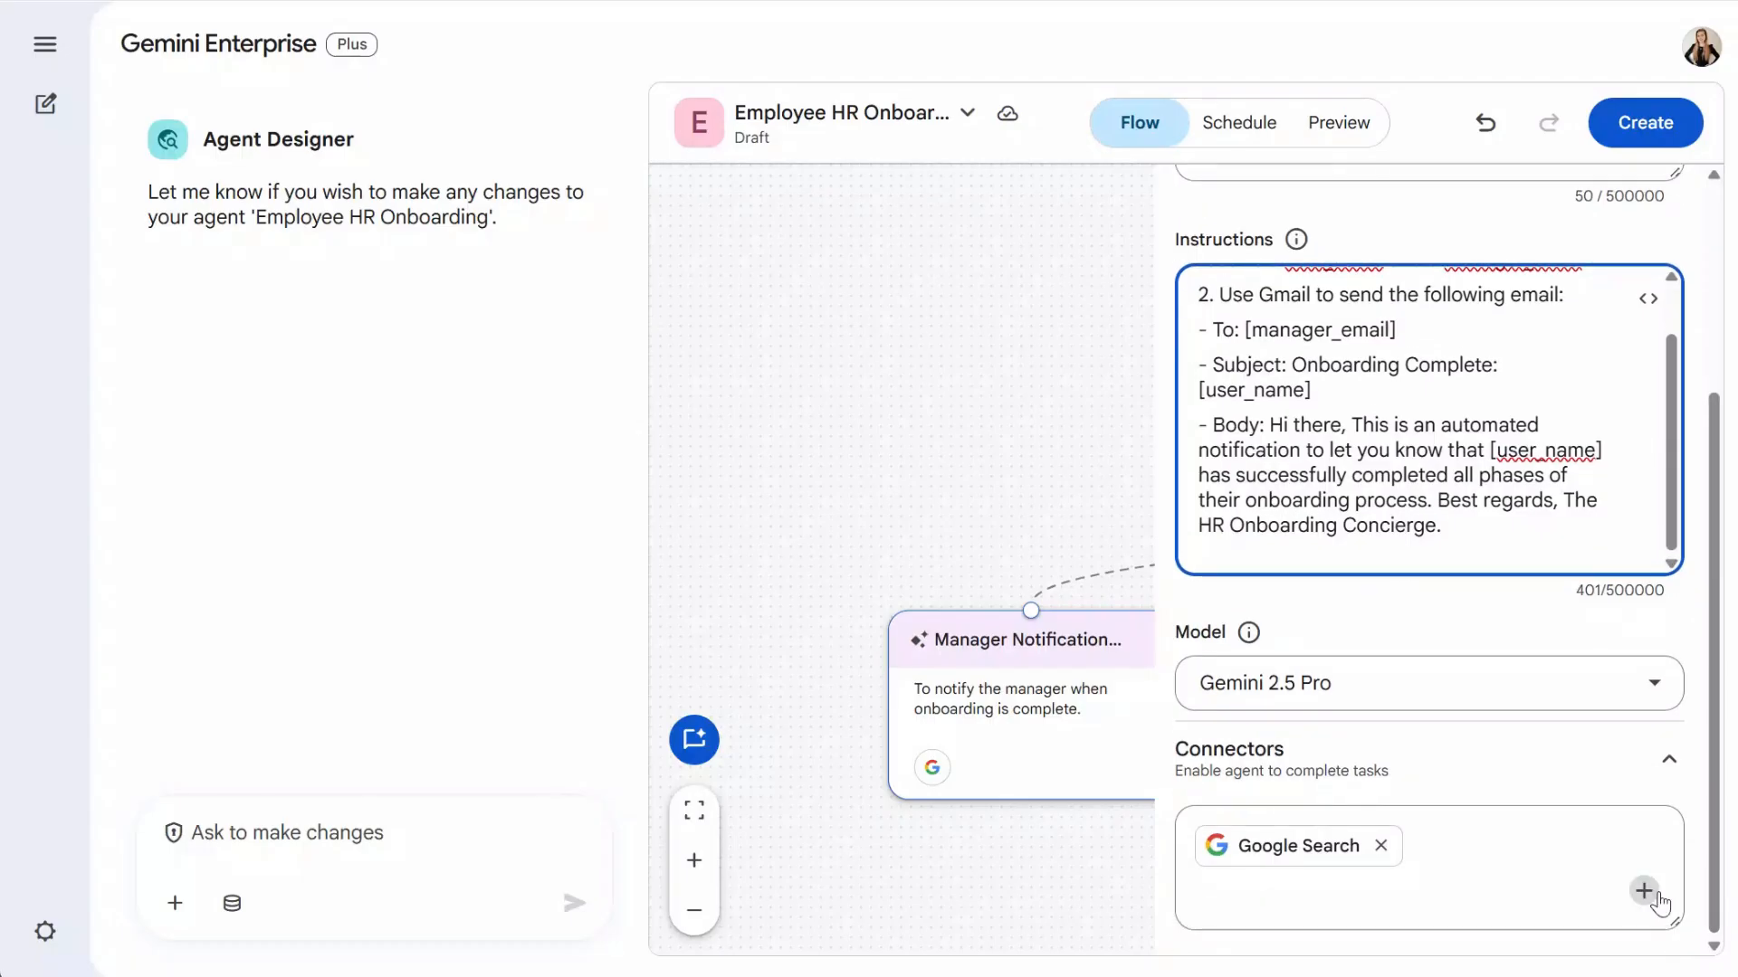
# - Give the Manager Notification Subagent the Mail connector in place of Google Search
pyautogui.click(1643, 890)
pyautogui.click(1614, 790)
pyautogui.click(1523, 906)
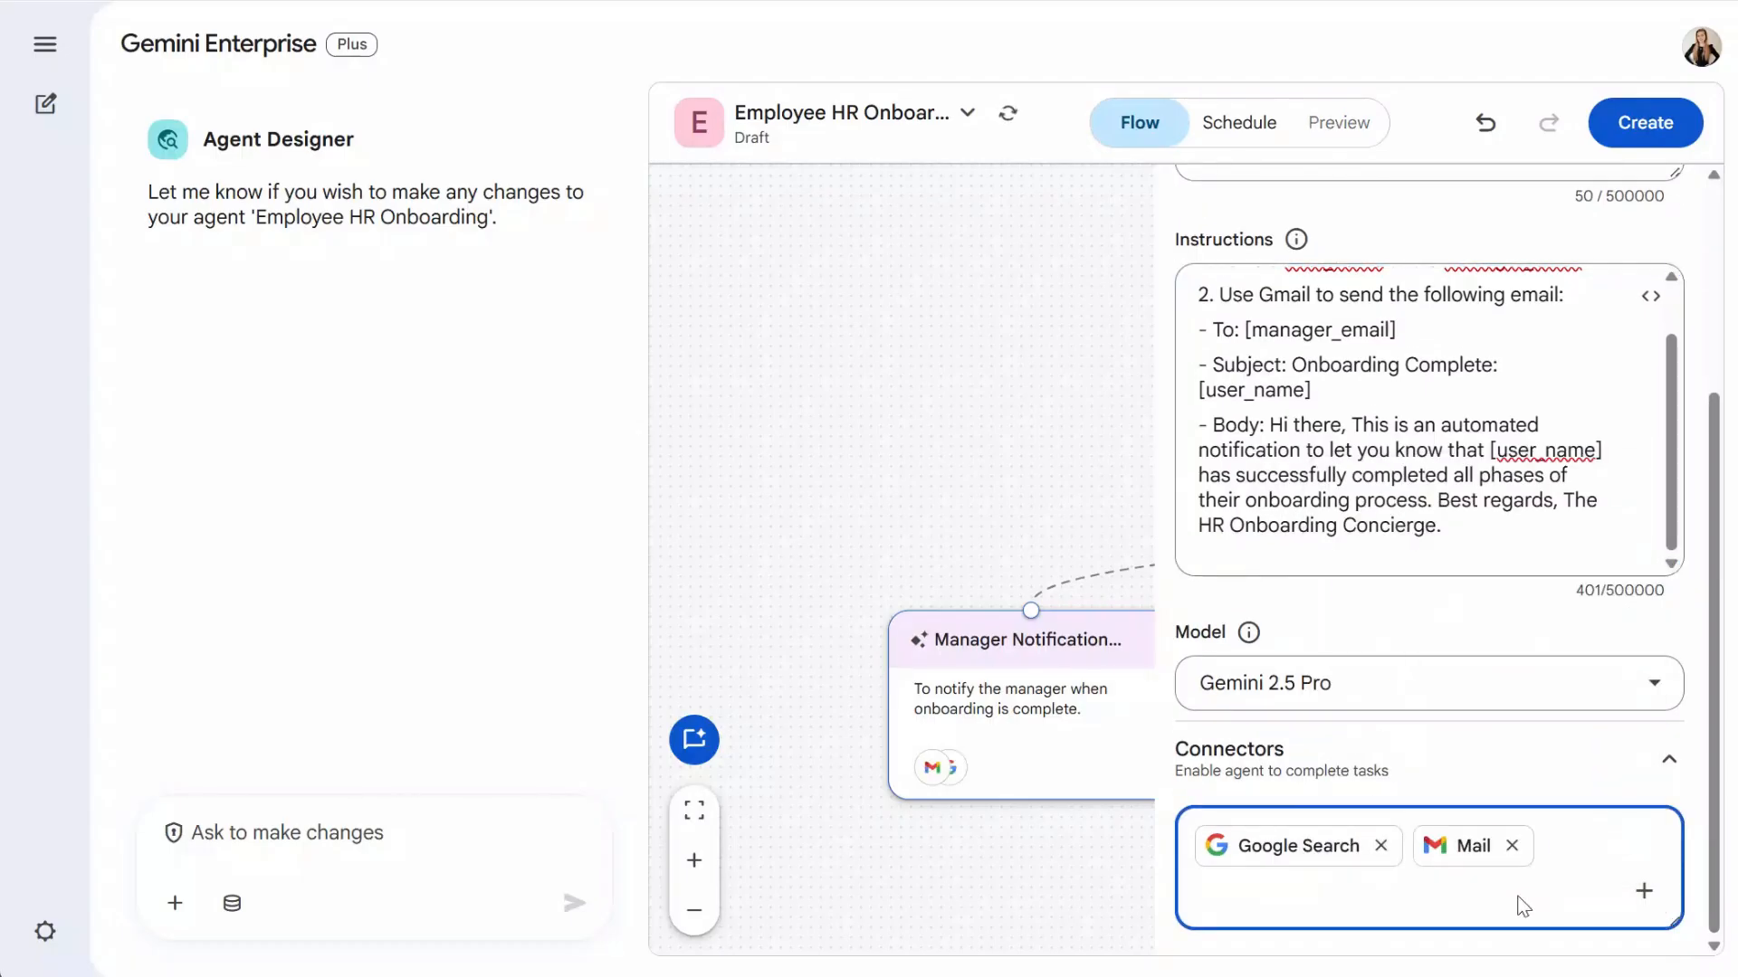
pyautogui.click(1383, 846)
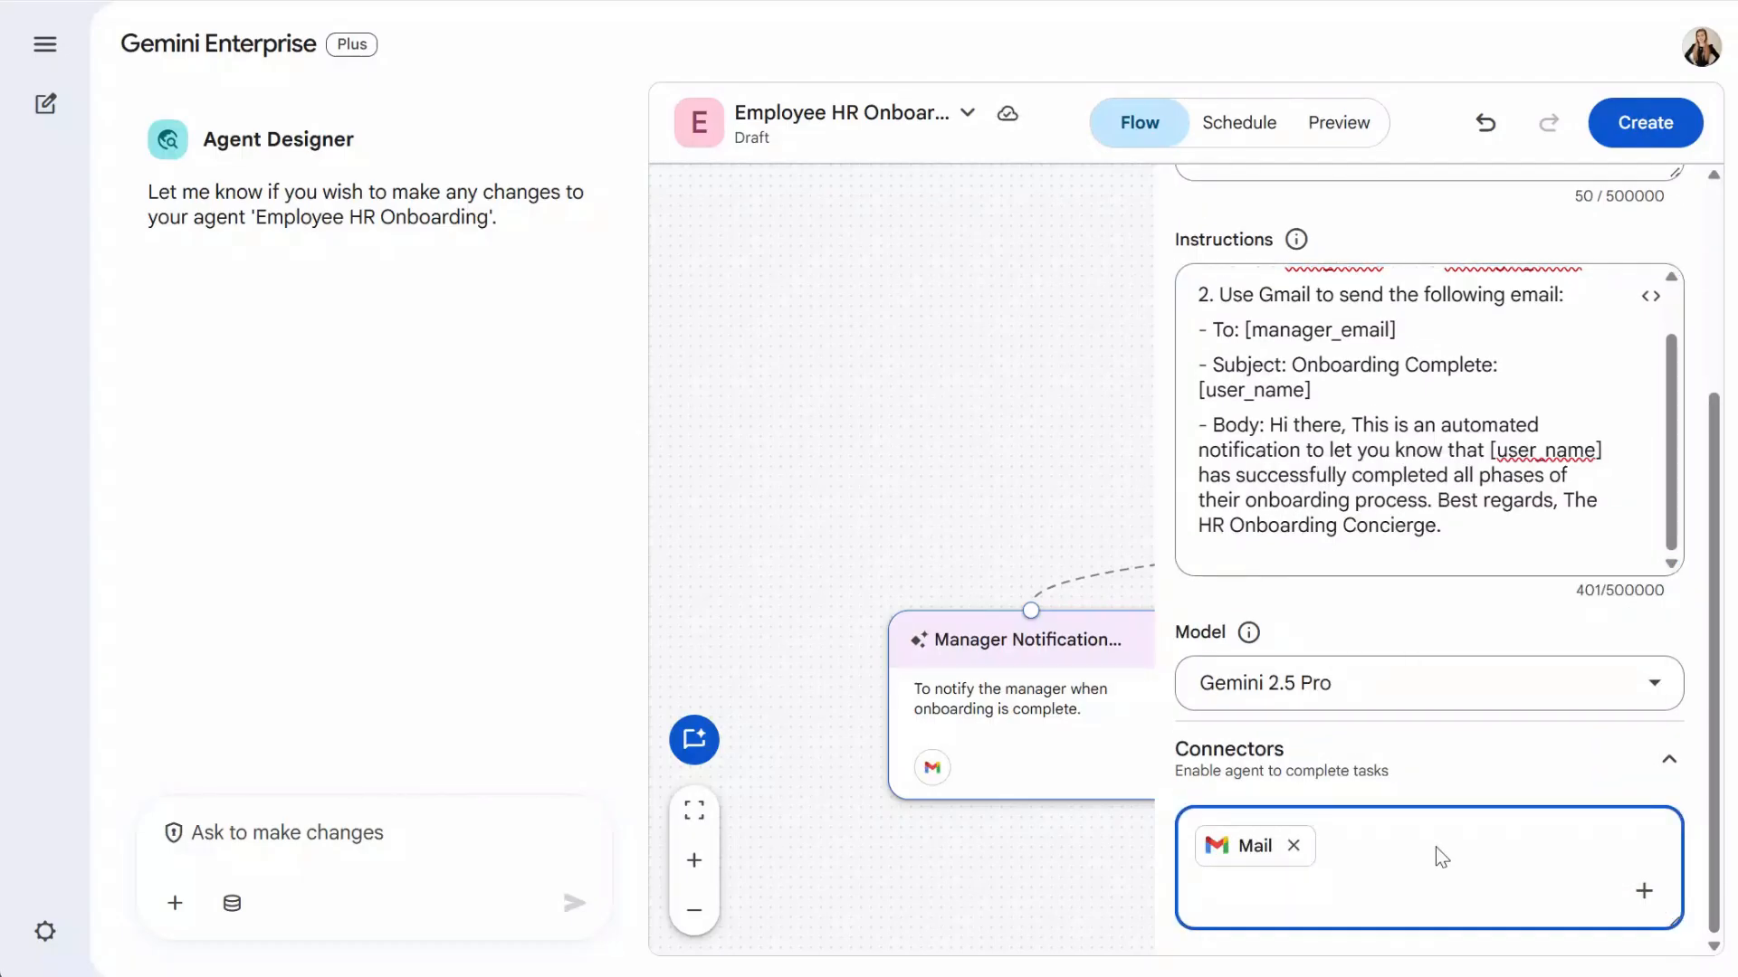
# - Close the subagent details, zoom out to view the whole flow, and add another subagent
pyautogui.click(1011, 877)
pyautogui.moveTo(1675, 903); pyautogui.dragTo(1538, 854)
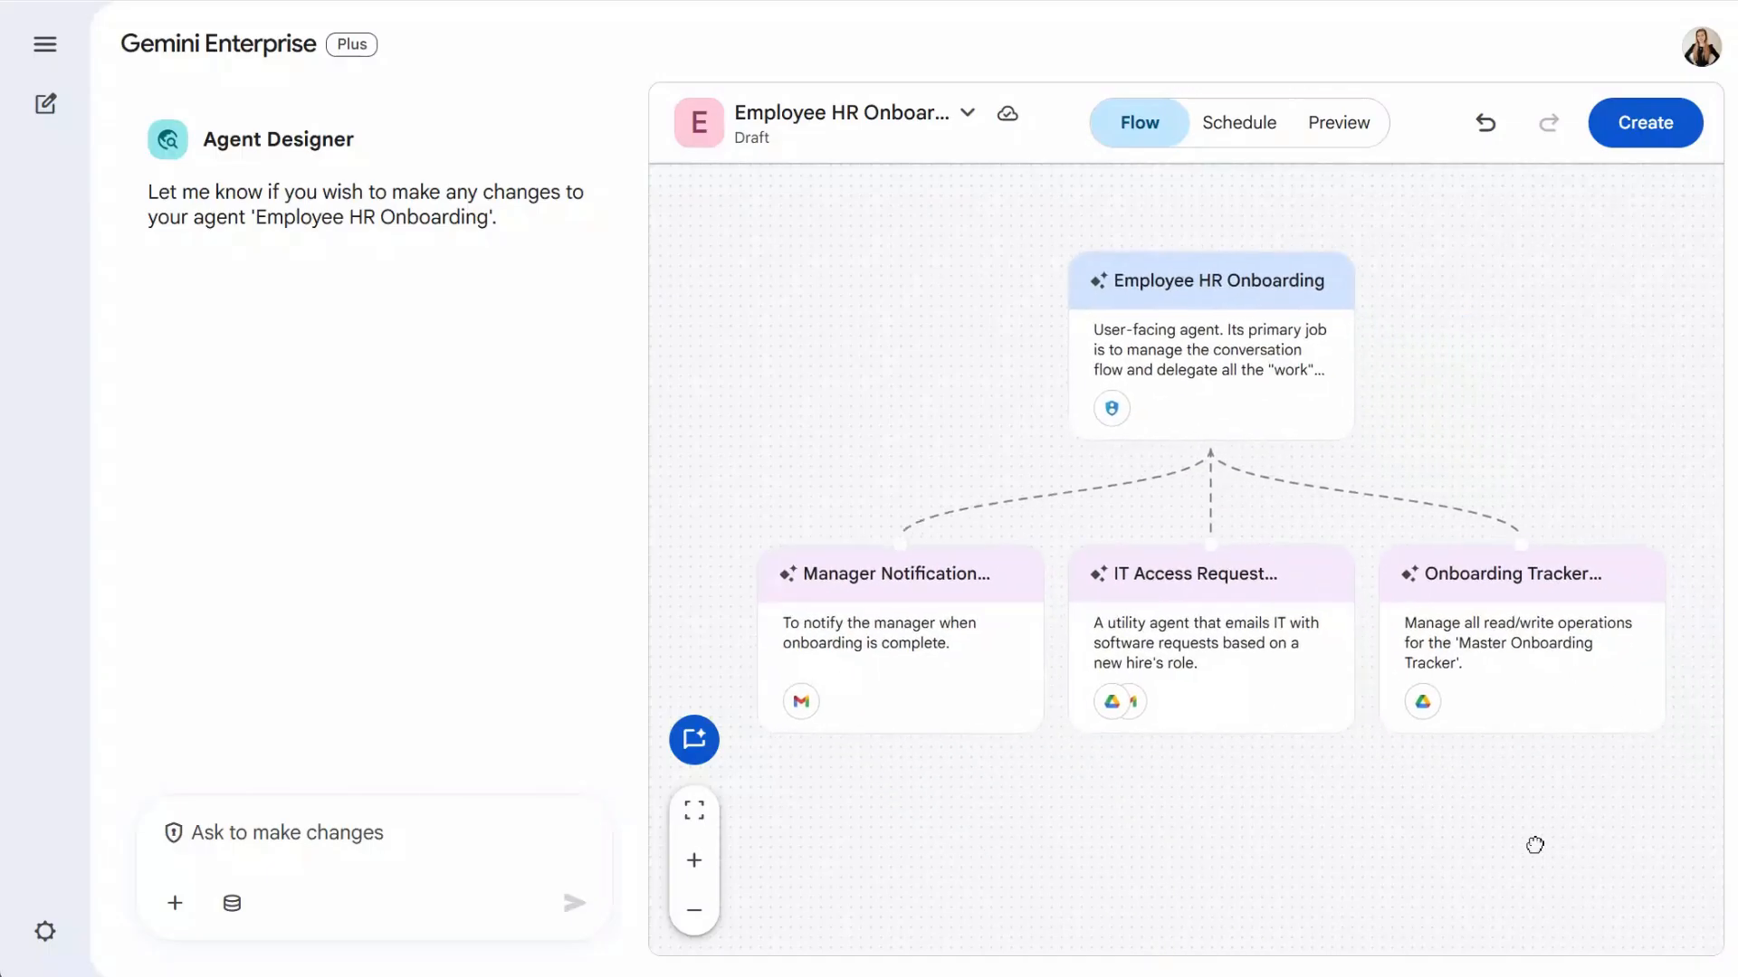
pyautogui.click(695, 911)
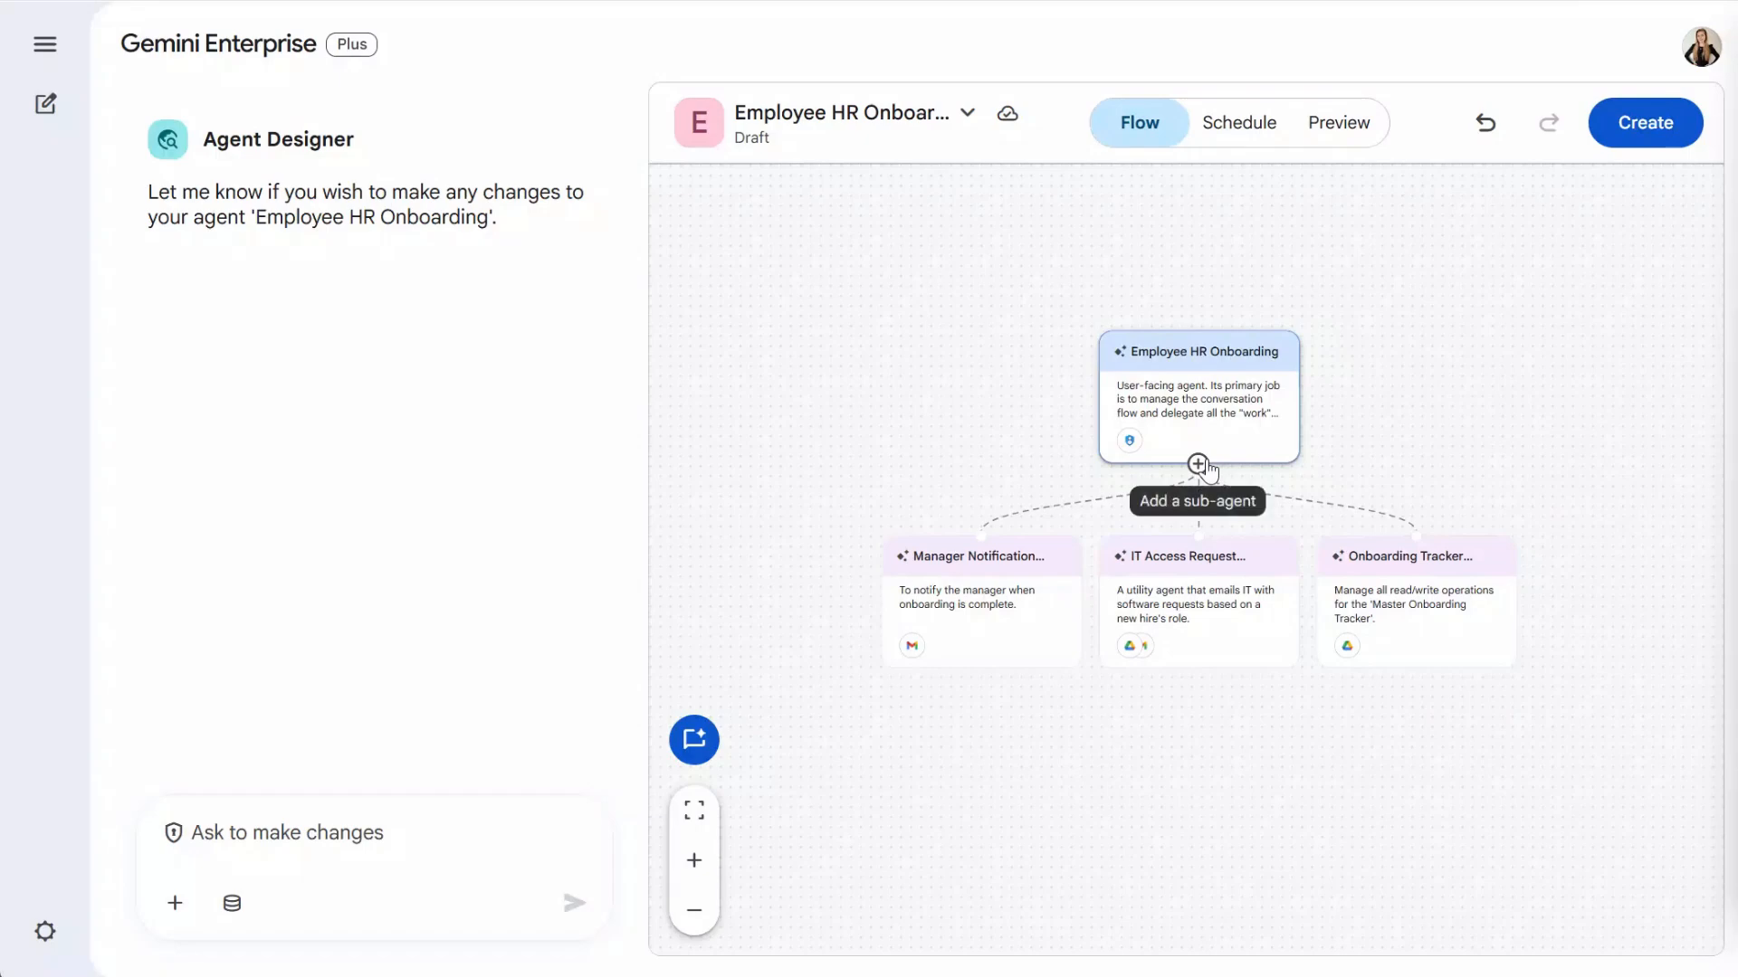
pyautogui.click(1199, 465)
# - Name the new subagent 'Meeting Scheduler Subagent.' and give it the scheduling description
pyautogui.click(1303, 294)
pyautogui.doubleClick(1307, 290)
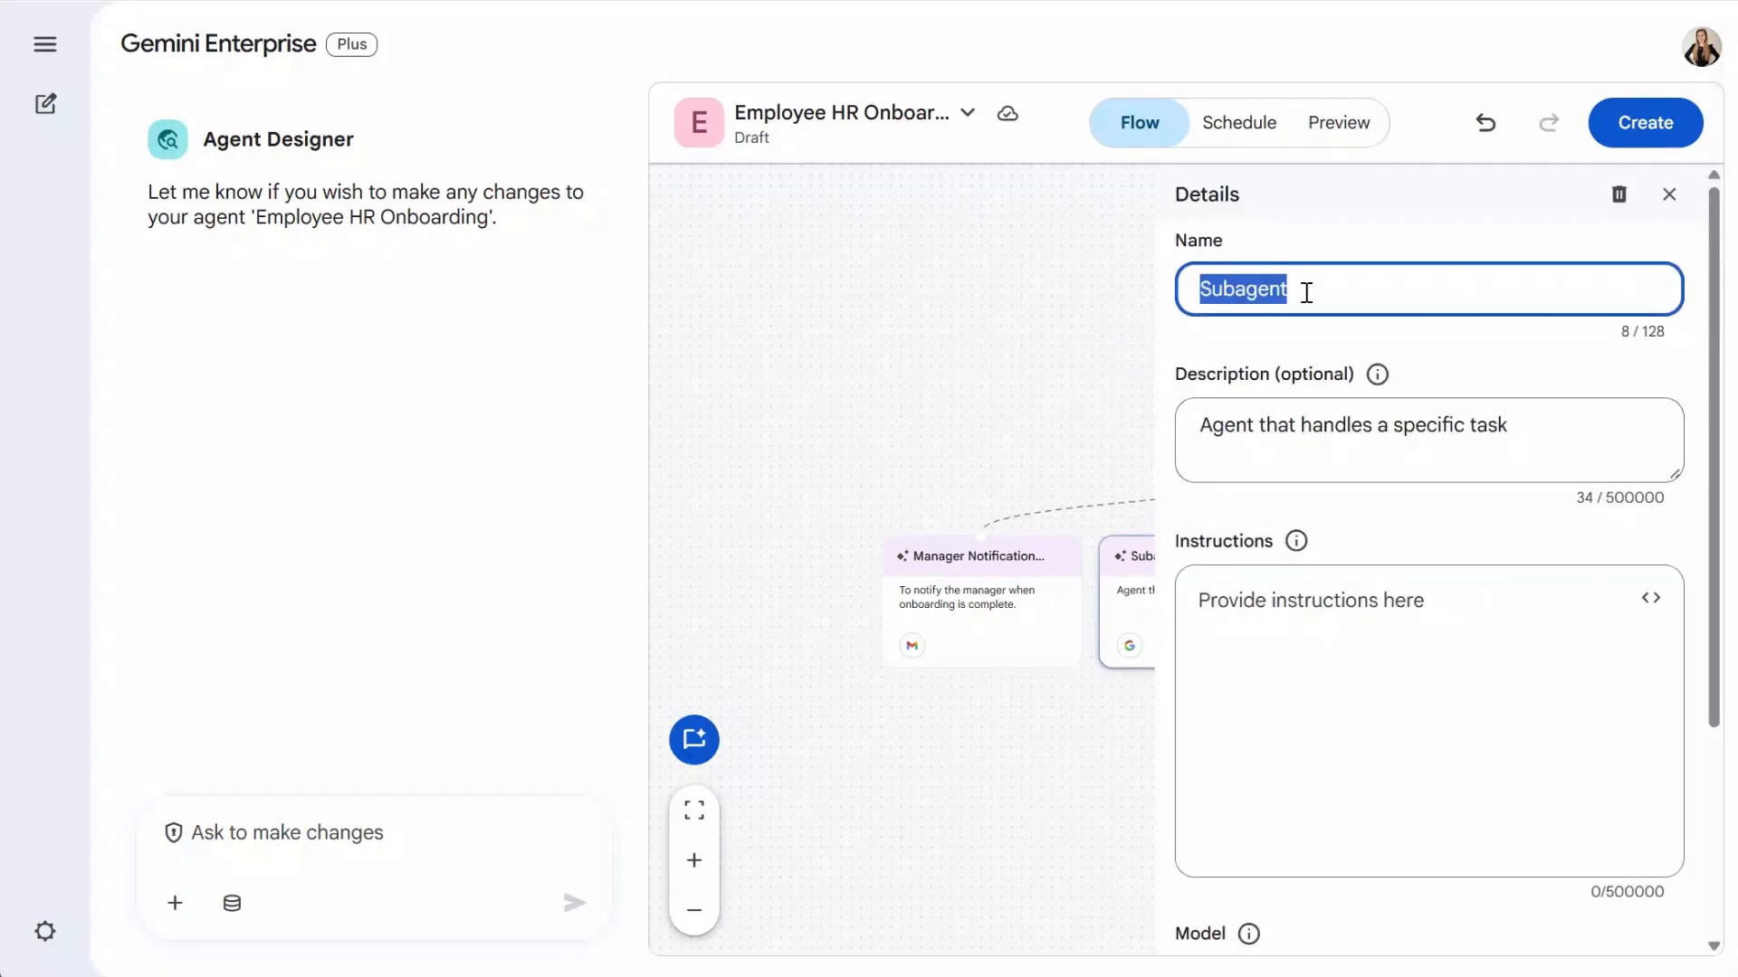
pyautogui.write('Meeting Scheduler Subagent.')
pyautogui.tripleClick(1575, 470)
pyautogui.write('To find a common available time and schedule a 30-minute meeting.')
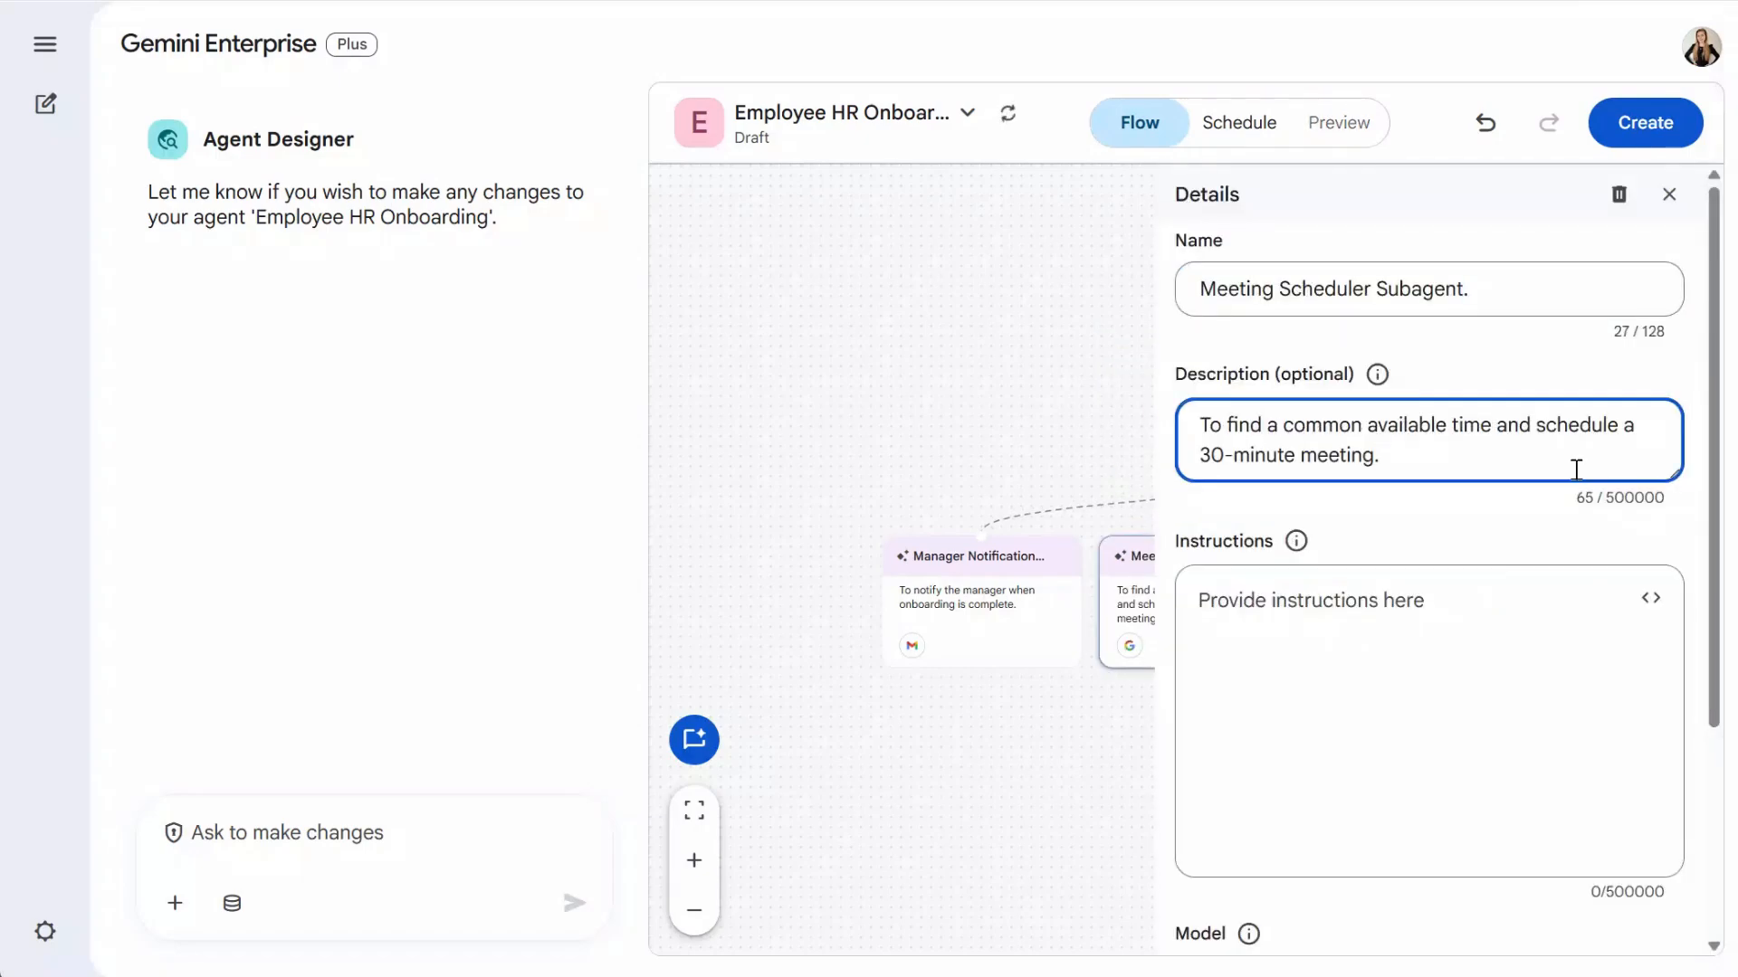
pyautogui.click(1736, 396)
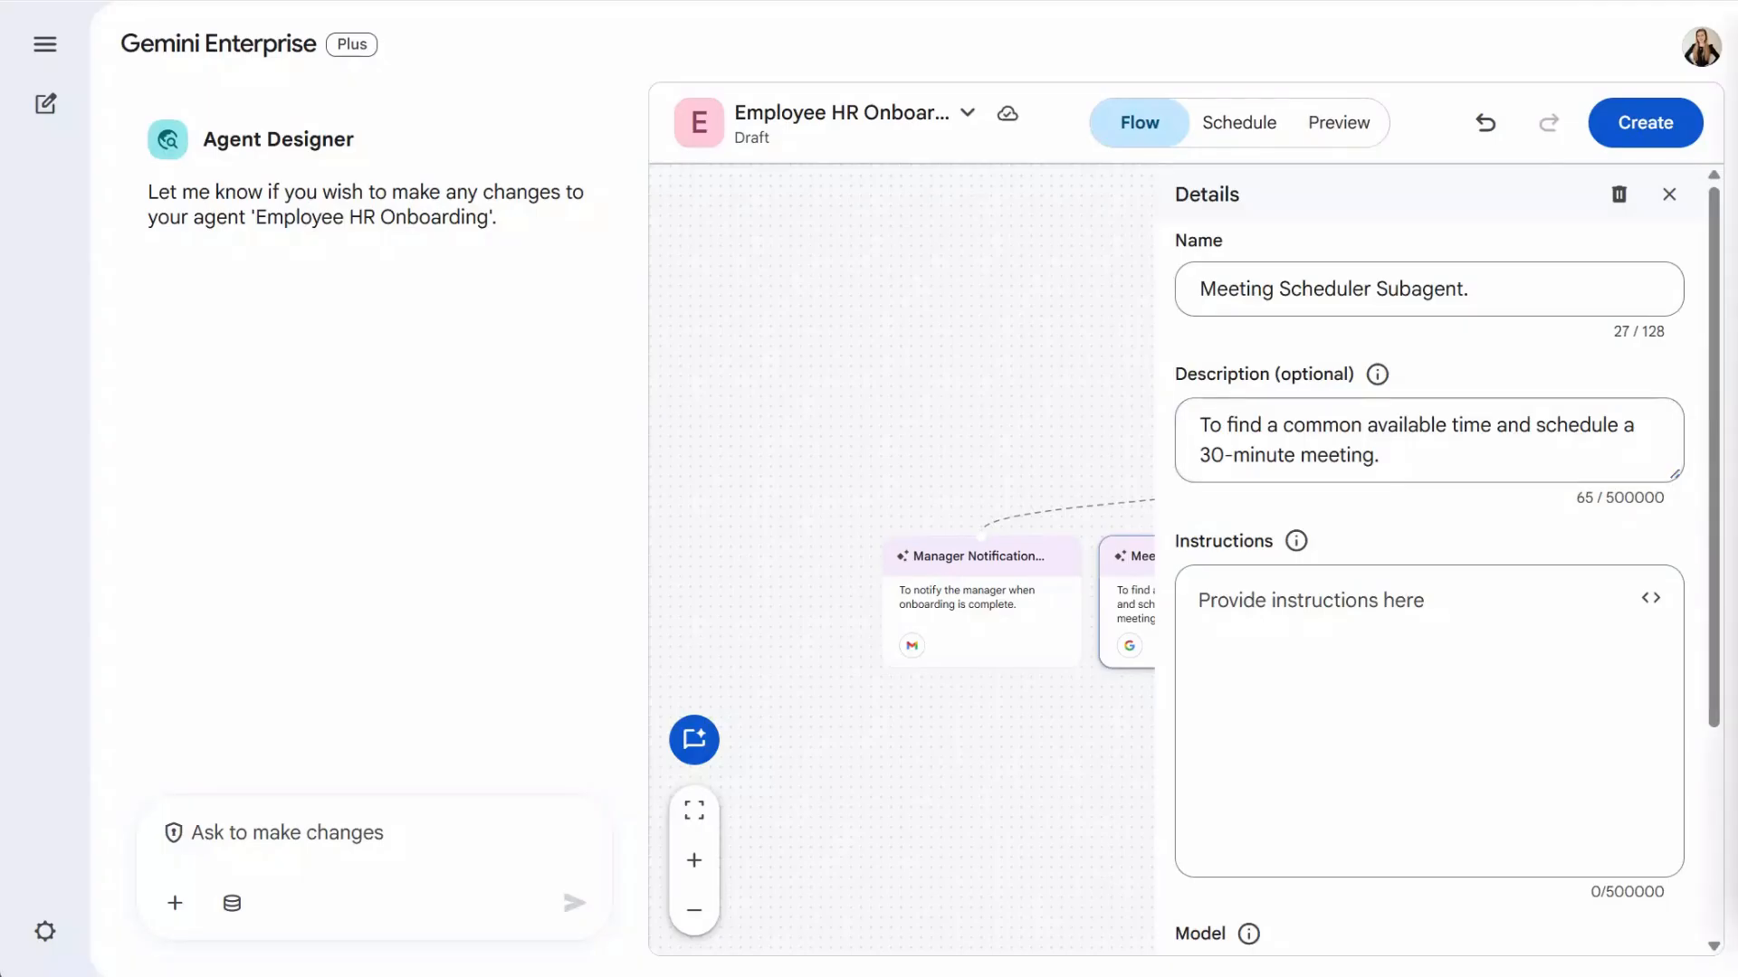
# - Start its instructions with the calendar-assistant role and the Intro Meeting scheduling goal
pyautogui.click(1497, 628)
pyautogui.write('1. You are an automated calendar assistant. You will receive a user_email and a manager_email.')
pyautogui.press('Return')
pyautogui.write("2. Your goal is to schedule a 30-minute meeting titled 'Intro Meeting' between these two people.")
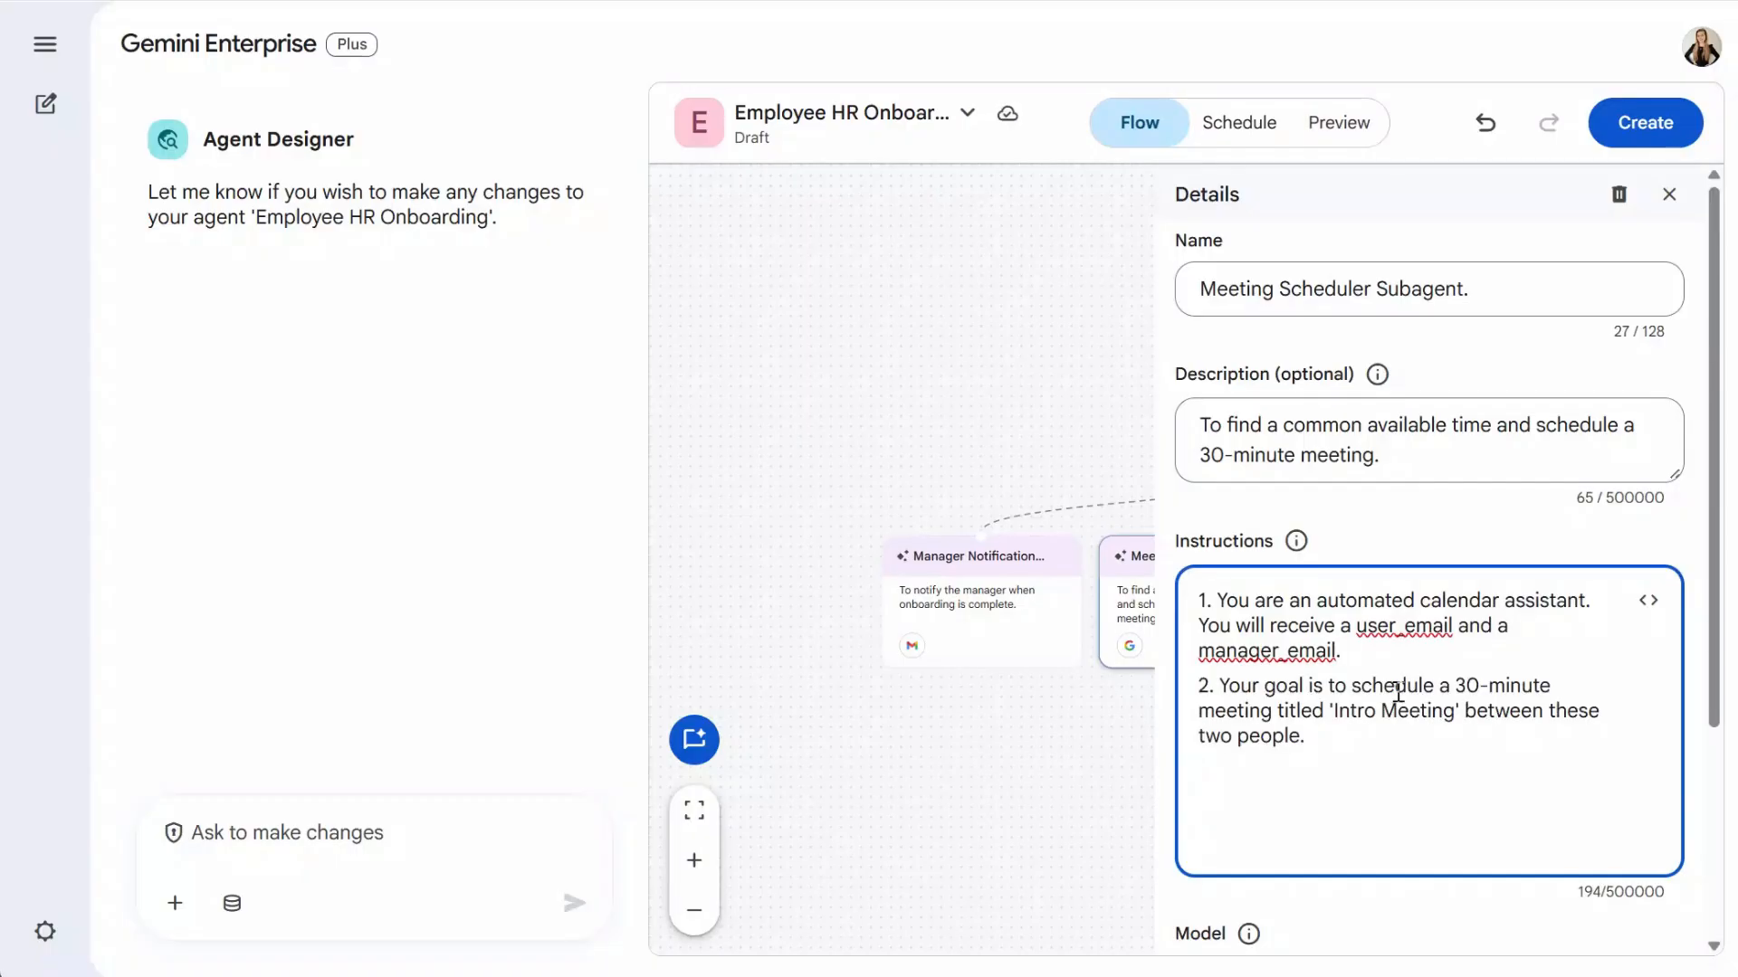
pyautogui.hotkey('alt', 'Tab')
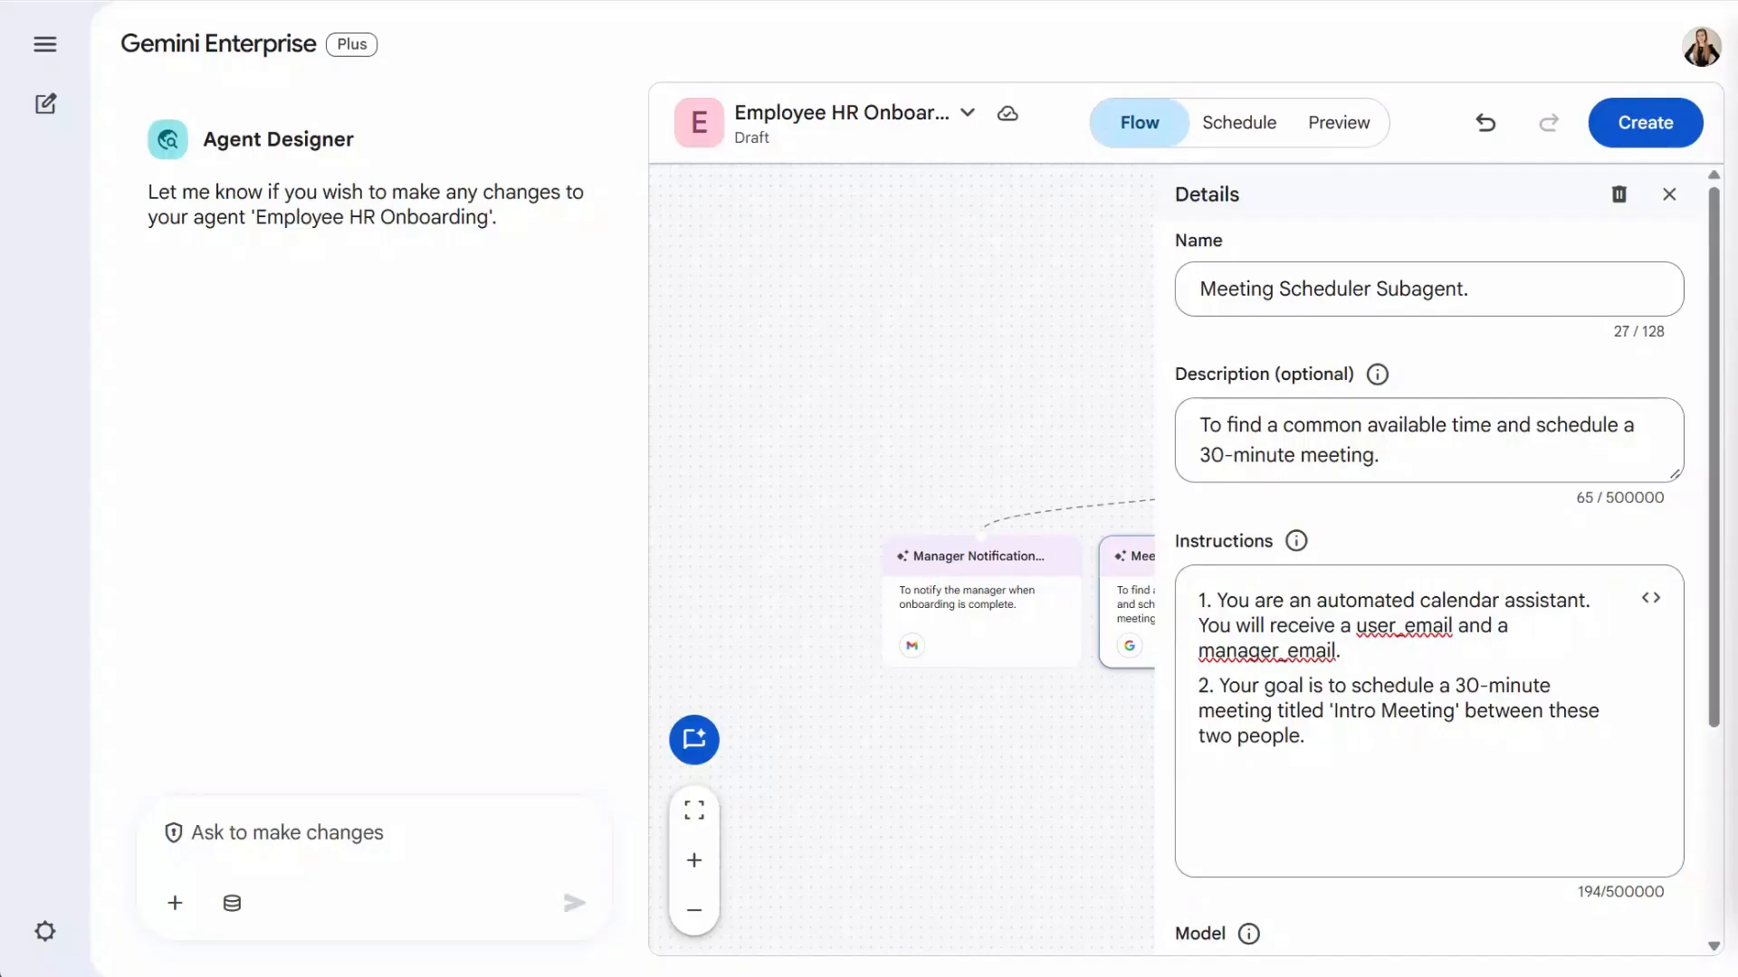
# - Add instruction steps to check both calendars and find a free slot
pyautogui.click(1347, 786)
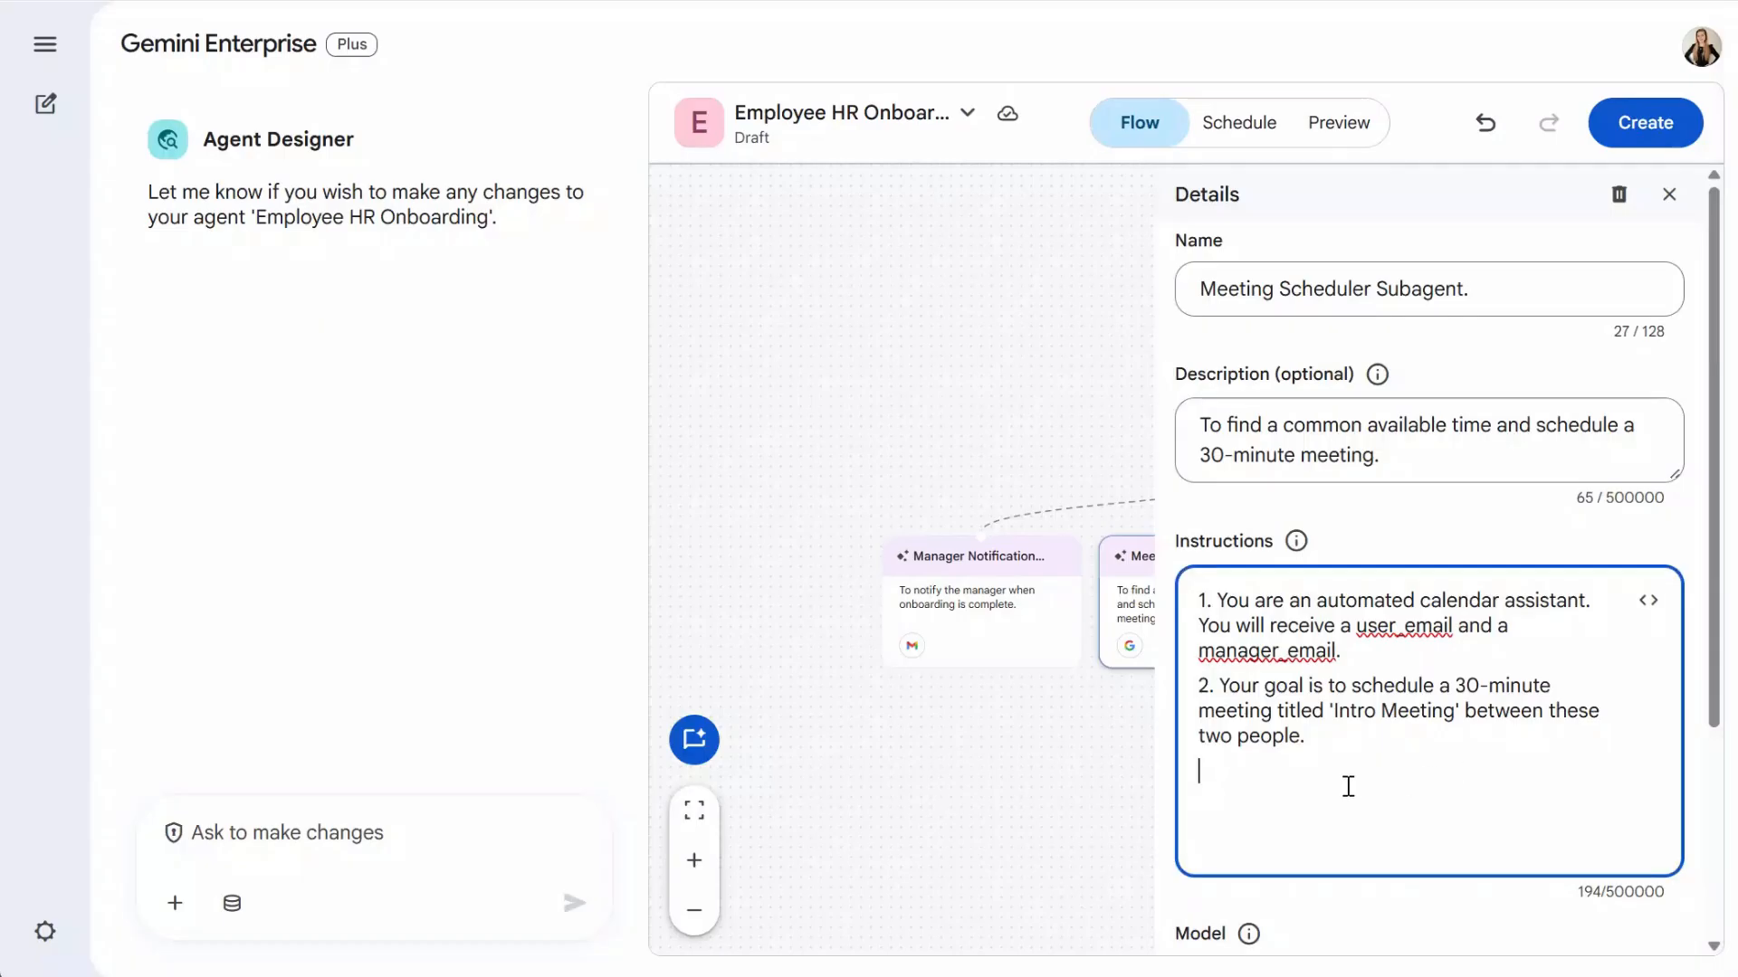
pyautogui.write('3. Use the Calendar tool to check the calendars of both the user_email and the manager_email for the next 3 business days.')
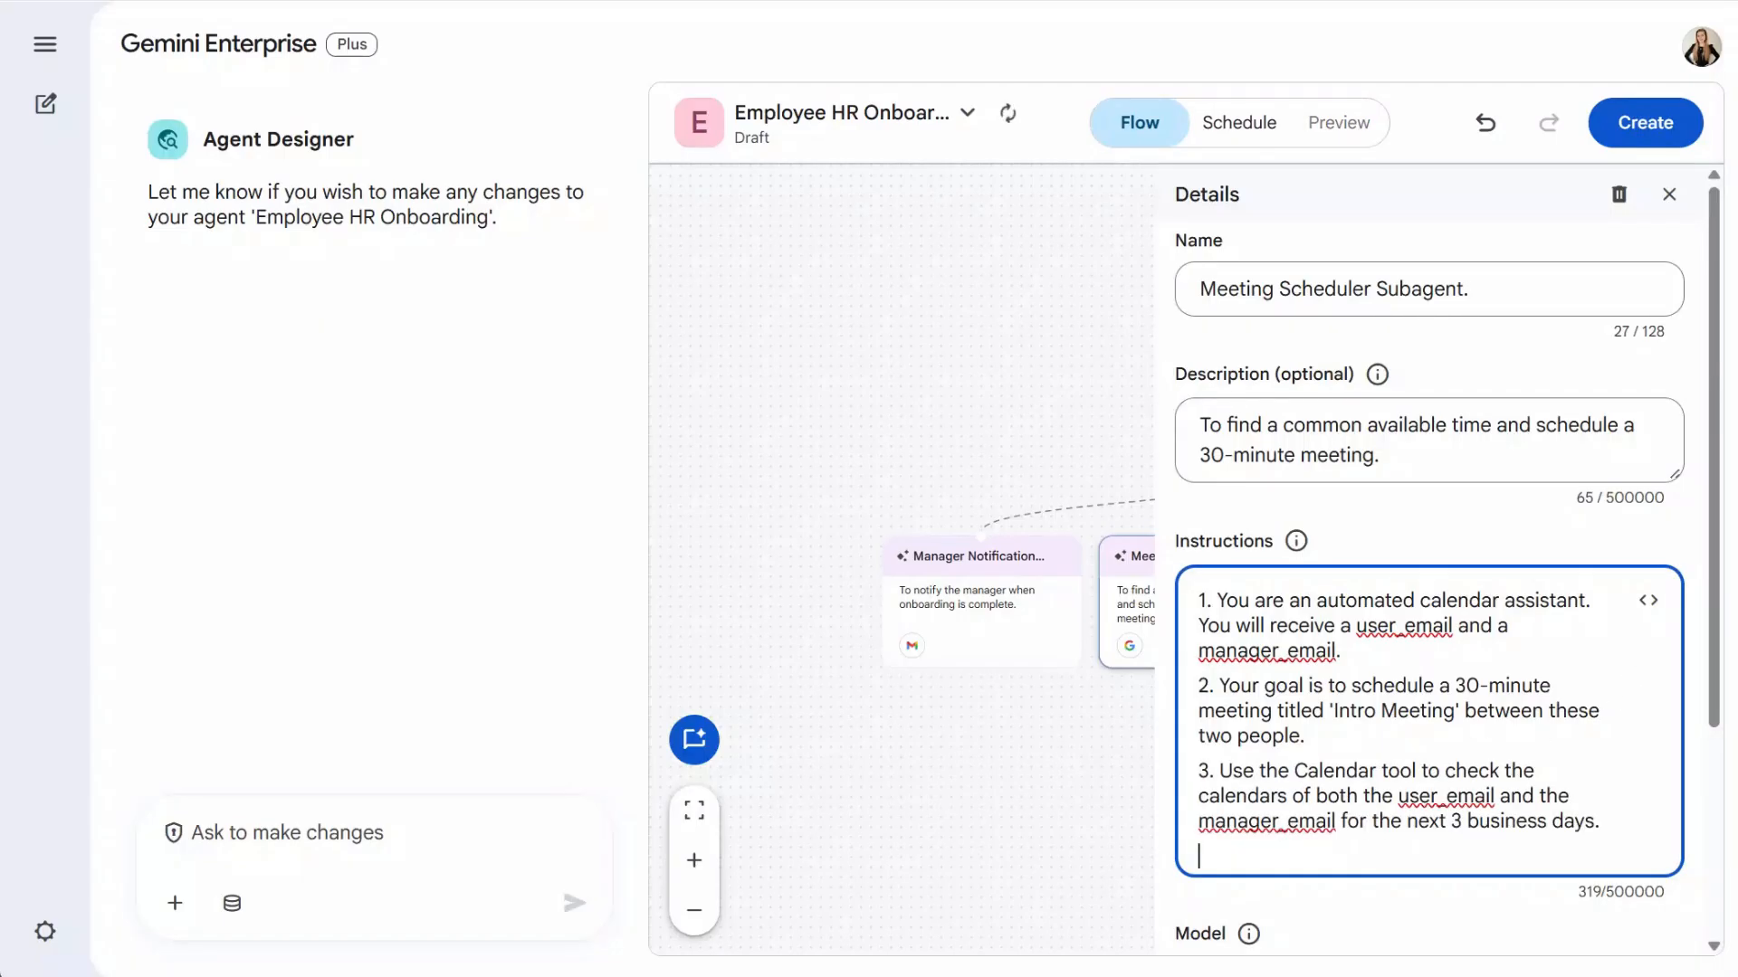
pyautogui.hotkey('alt', 'Tab')
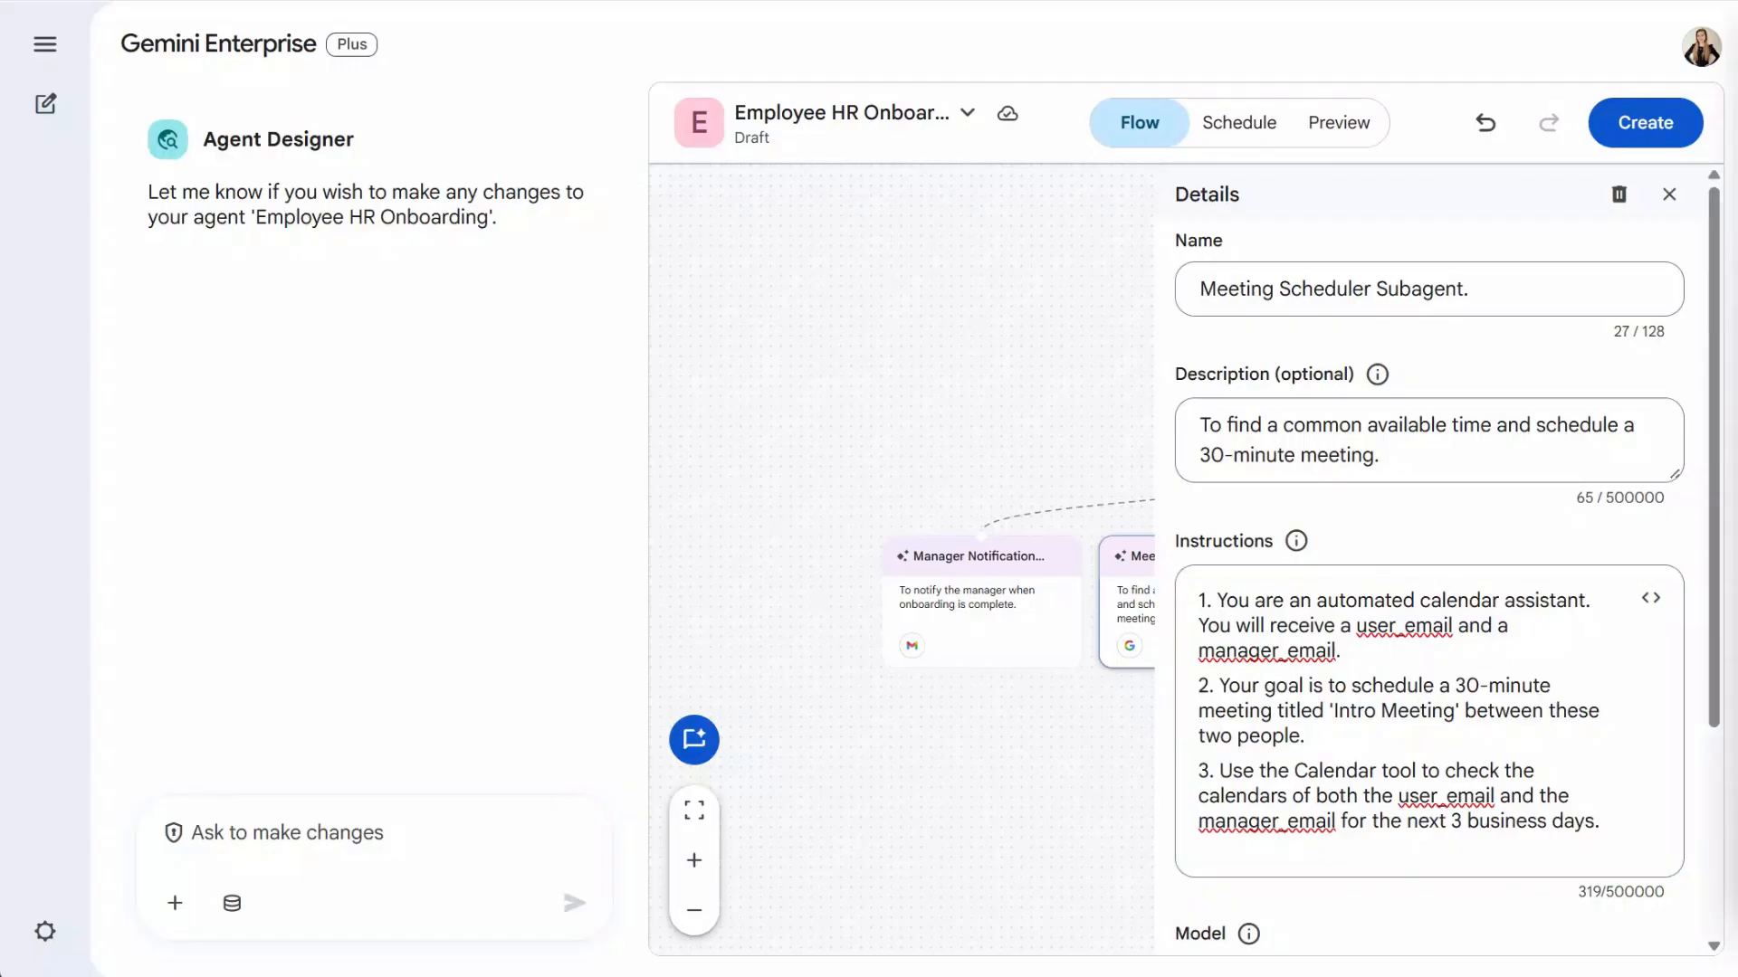
pyautogui.click(1580, 840)
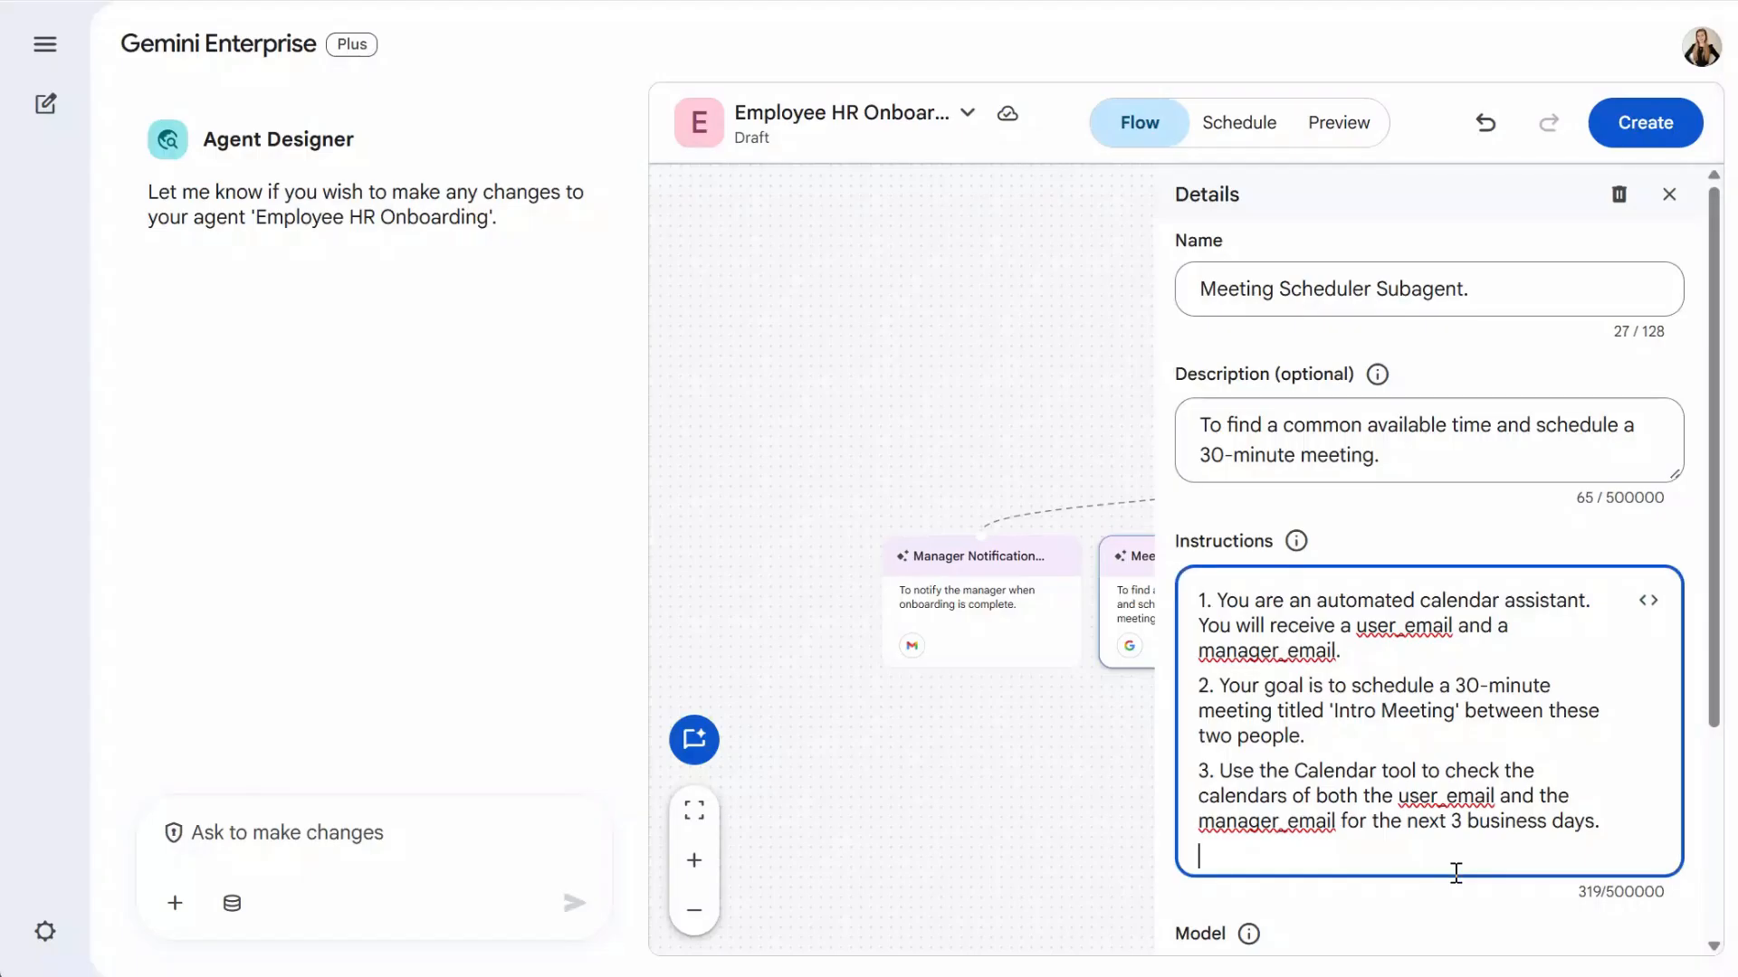
pyautogui.write('4. Find the first available 30-minute time slot where both participants are free.')
pyautogui.scroll(-2, 1672, 666)
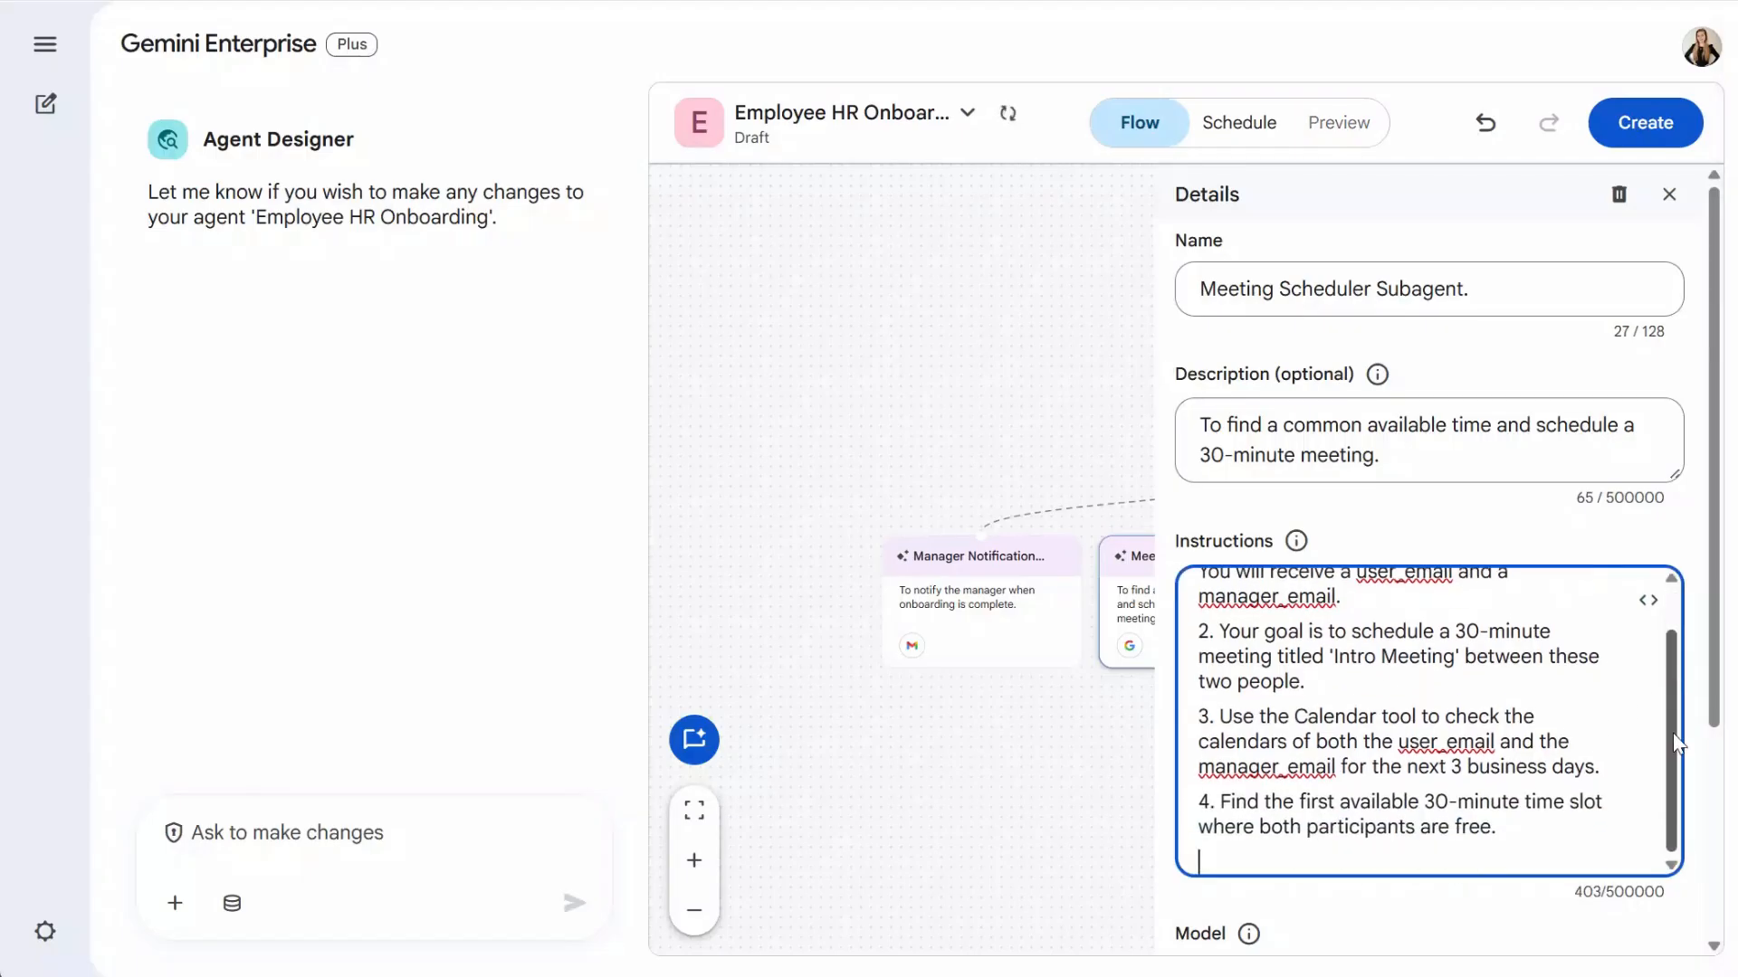
# - Add instruction steps 5 and 6 for creating the event and sending a confirmation
pyautogui.hotkey('alt', 'Tab')
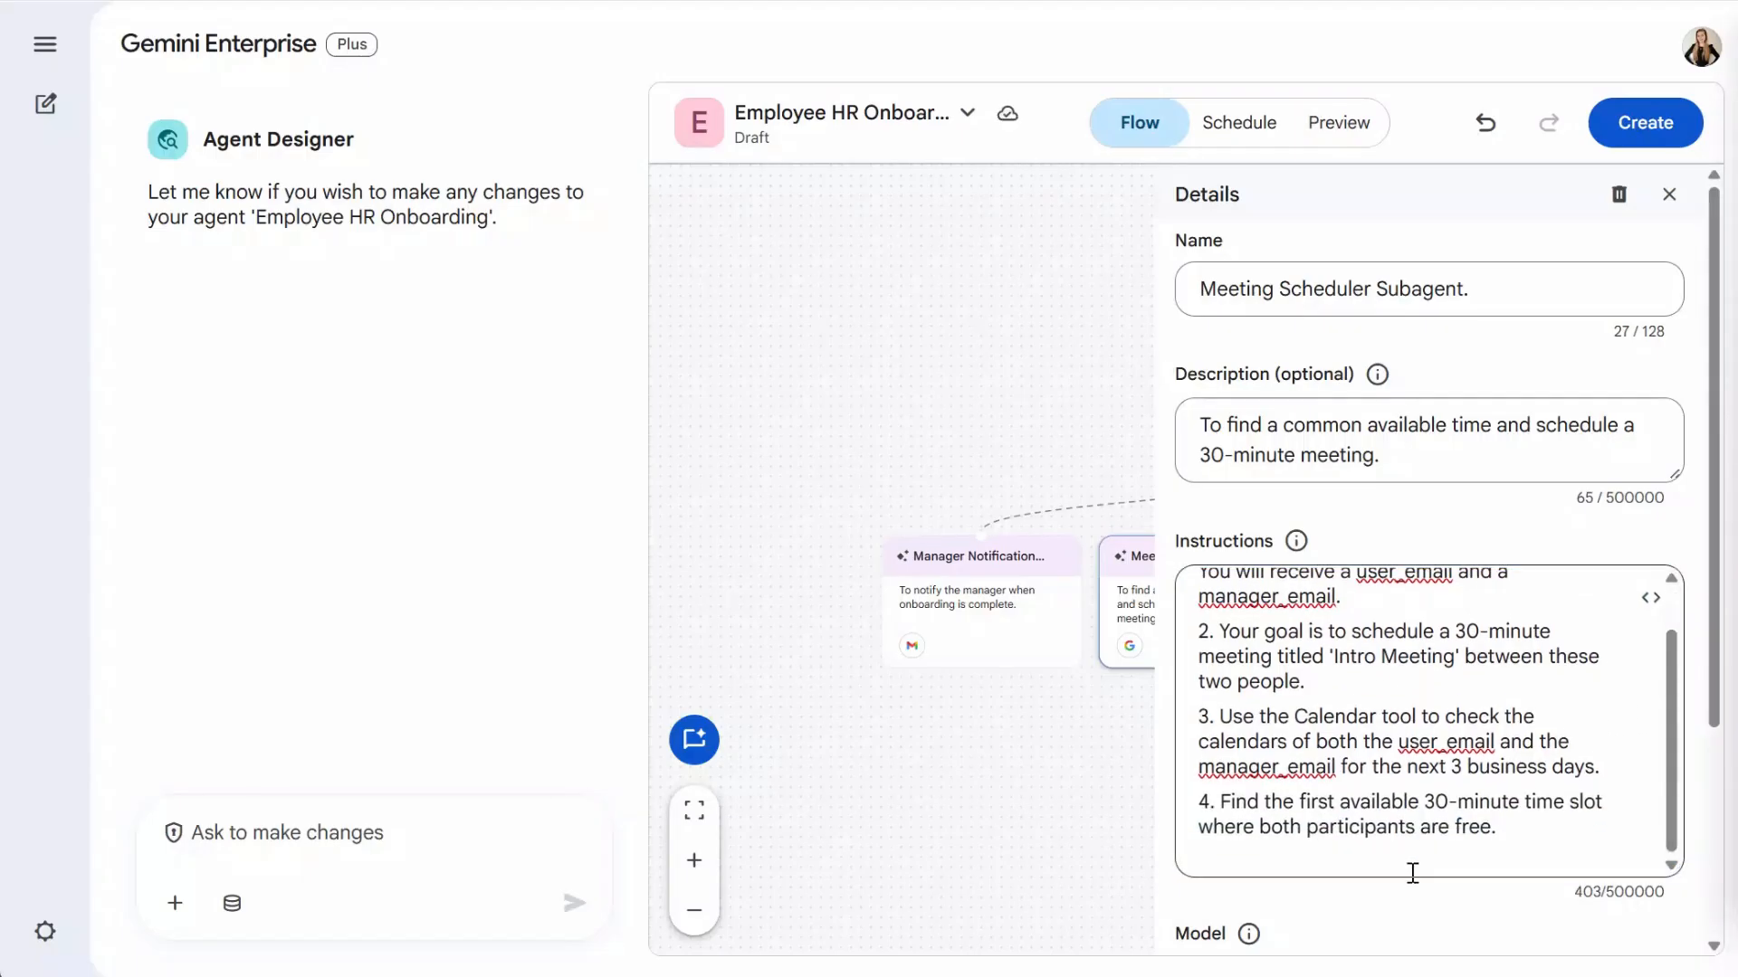
pyautogui.click(1413, 874)
pyautogui.write('5. Use the Calendar tool again to create the event in that time slot, inviting both participants.')
pyautogui.scroll(-2, 1677, 715)
pyautogui.moveTo(1674, 710); pyautogui.dragTo(1675, 724)
pyautogui.write("6. Your final output should be a confirmation message stating the day and time the meeting was booked for (e.g., 'Meeting successfully scheduled for tomorrow at 10:00 AM').")
pyautogui.scroll(-3, 1382, 807)
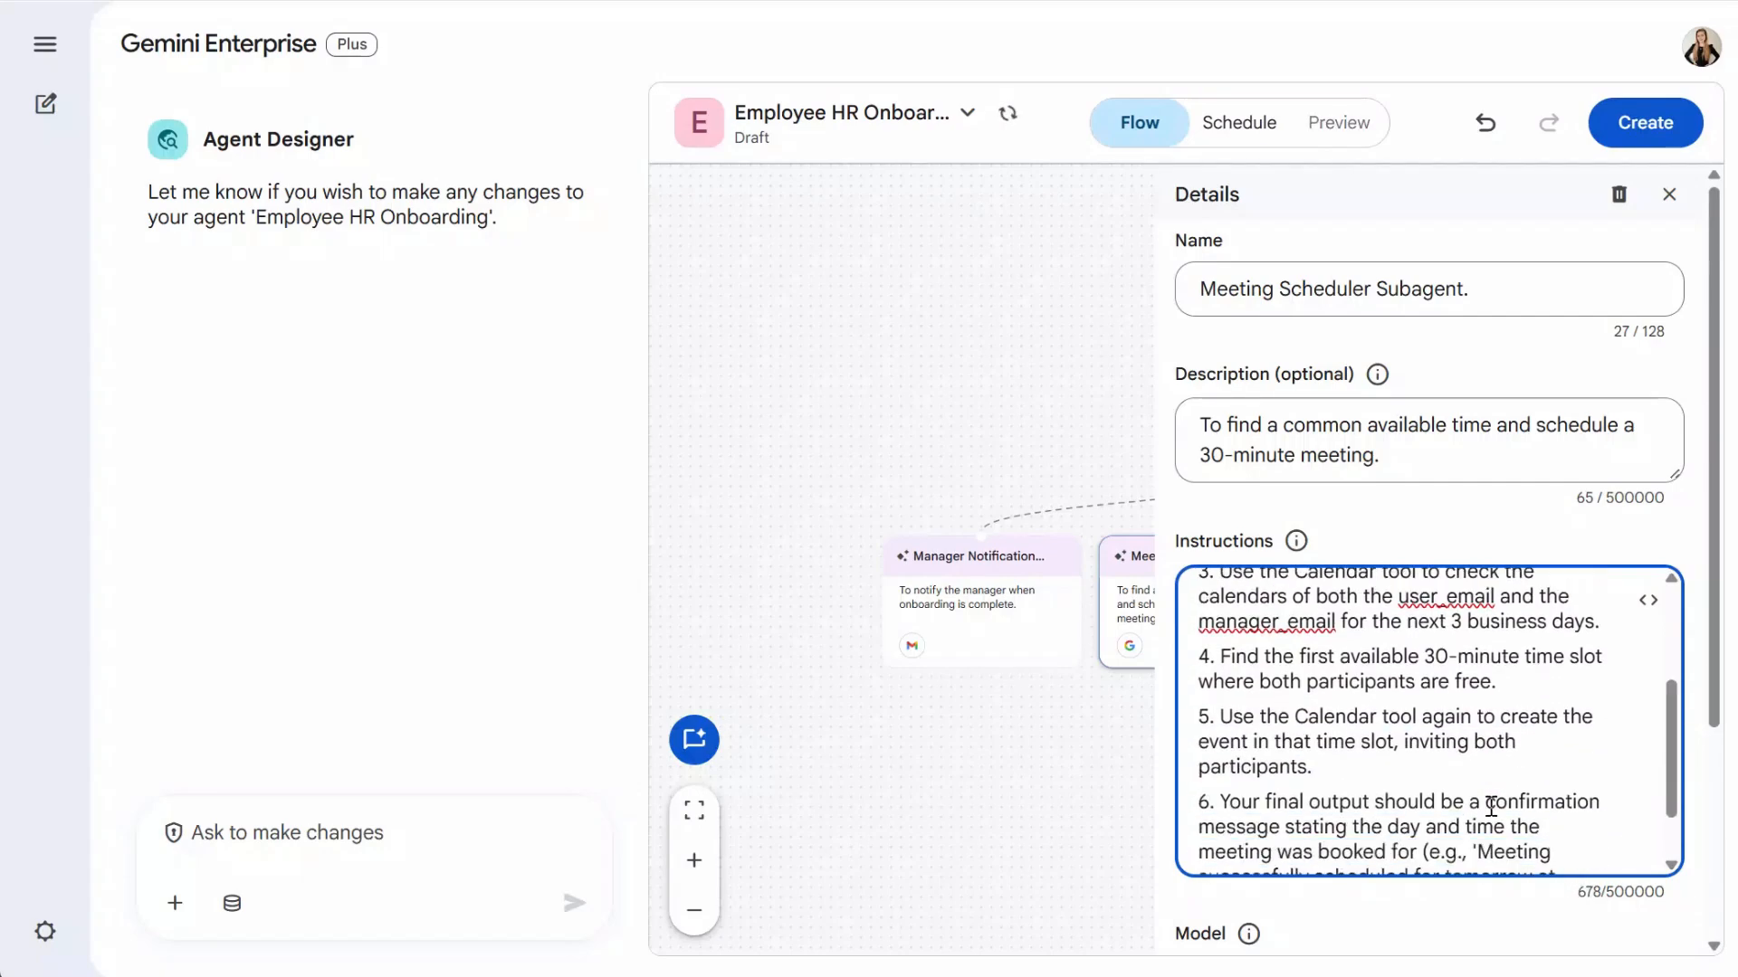
pyautogui.moveTo(1718, 695); pyautogui.dragTo(1716, 923)
# - Connect the subagent to Calendar instead of Google Search and return to the full flow
pyautogui.click(1644, 891)
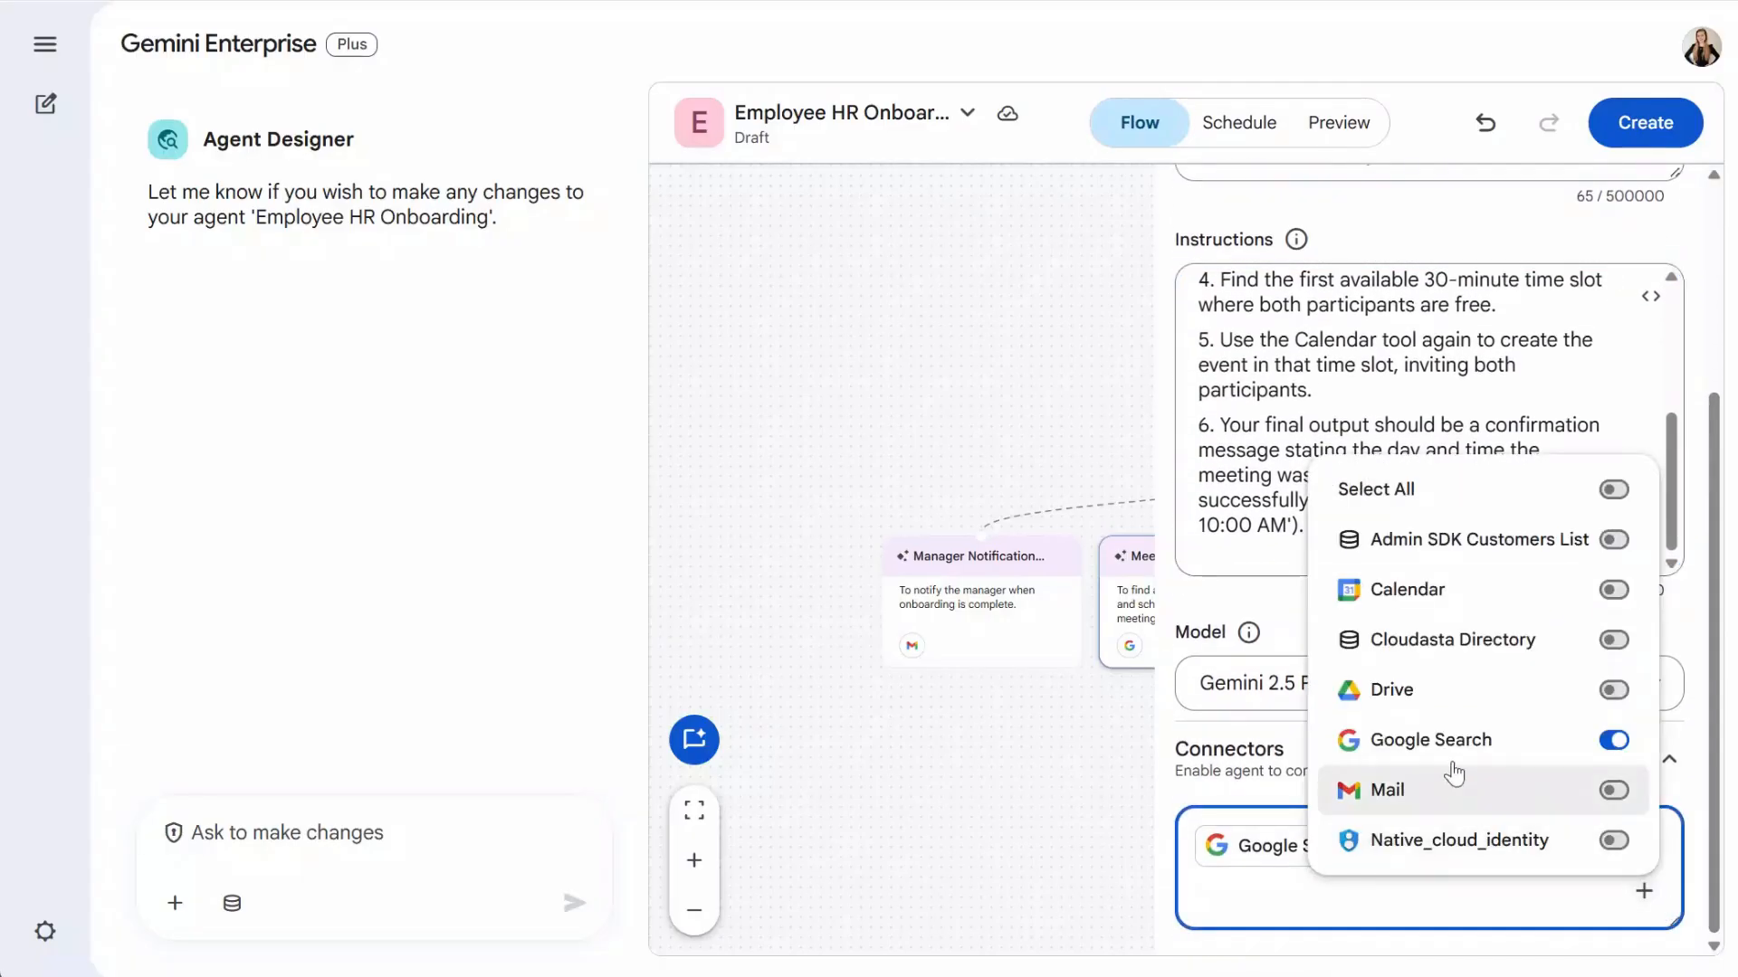
pyautogui.click(1635, 601)
pyautogui.click(1516, 887)
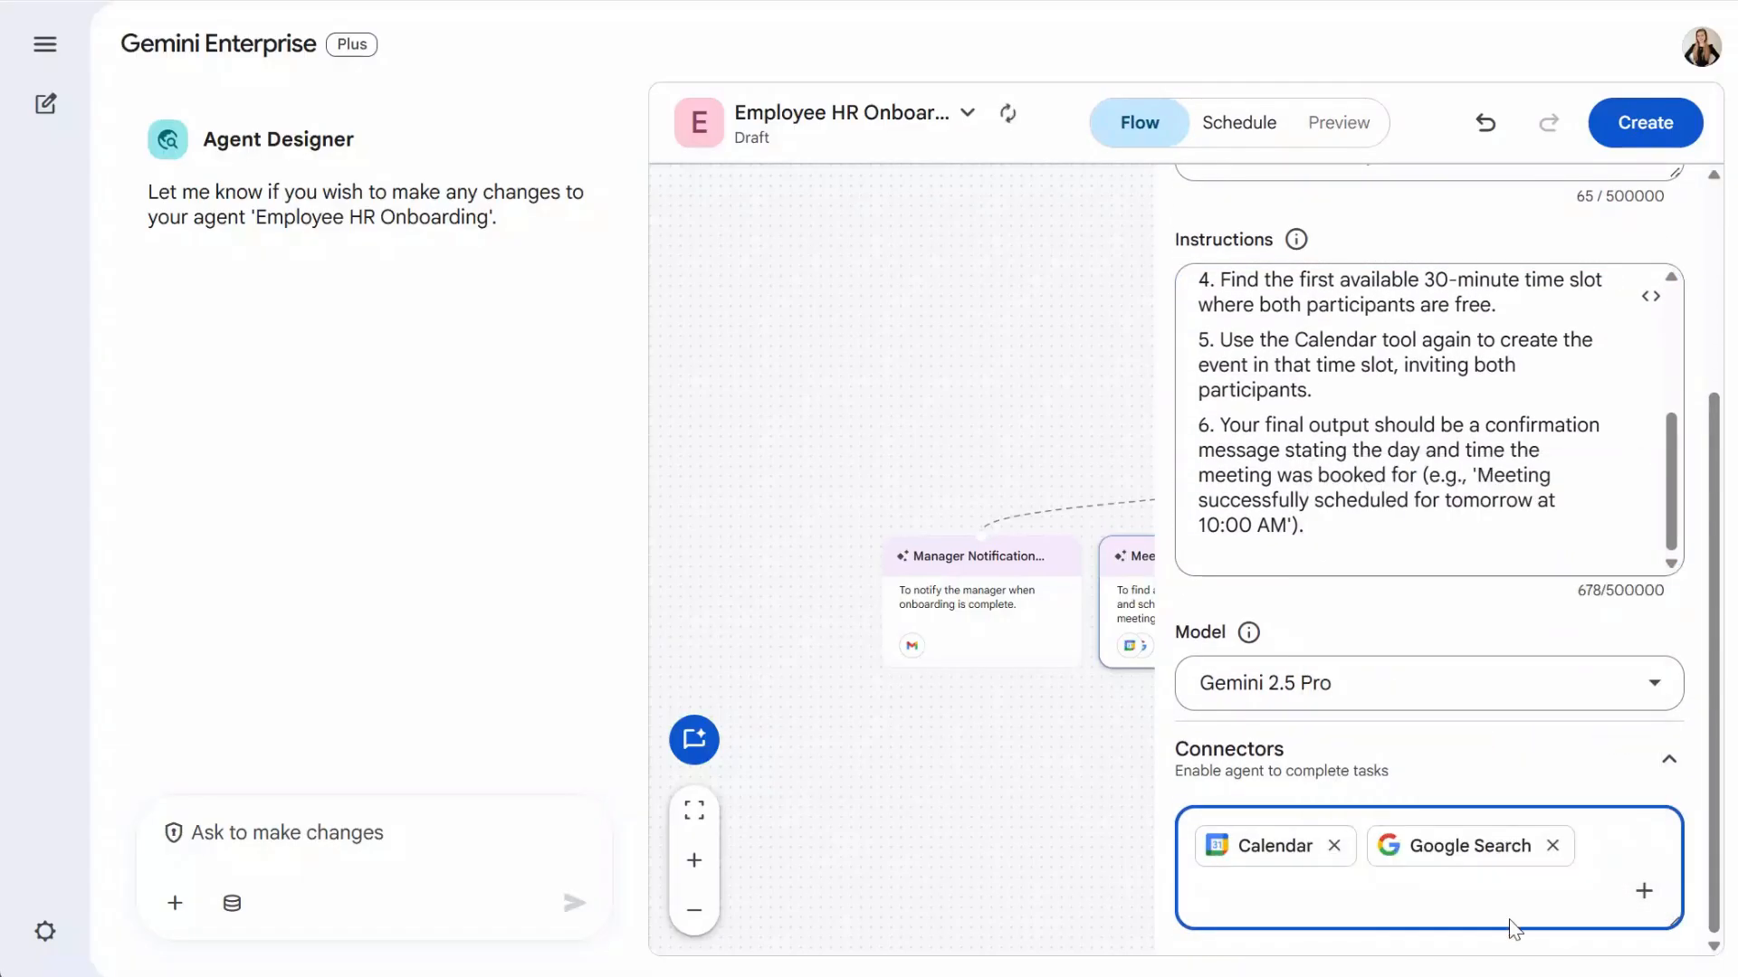
pyautogui.click(1553, 848)
pyautogui.click(1023, 834)
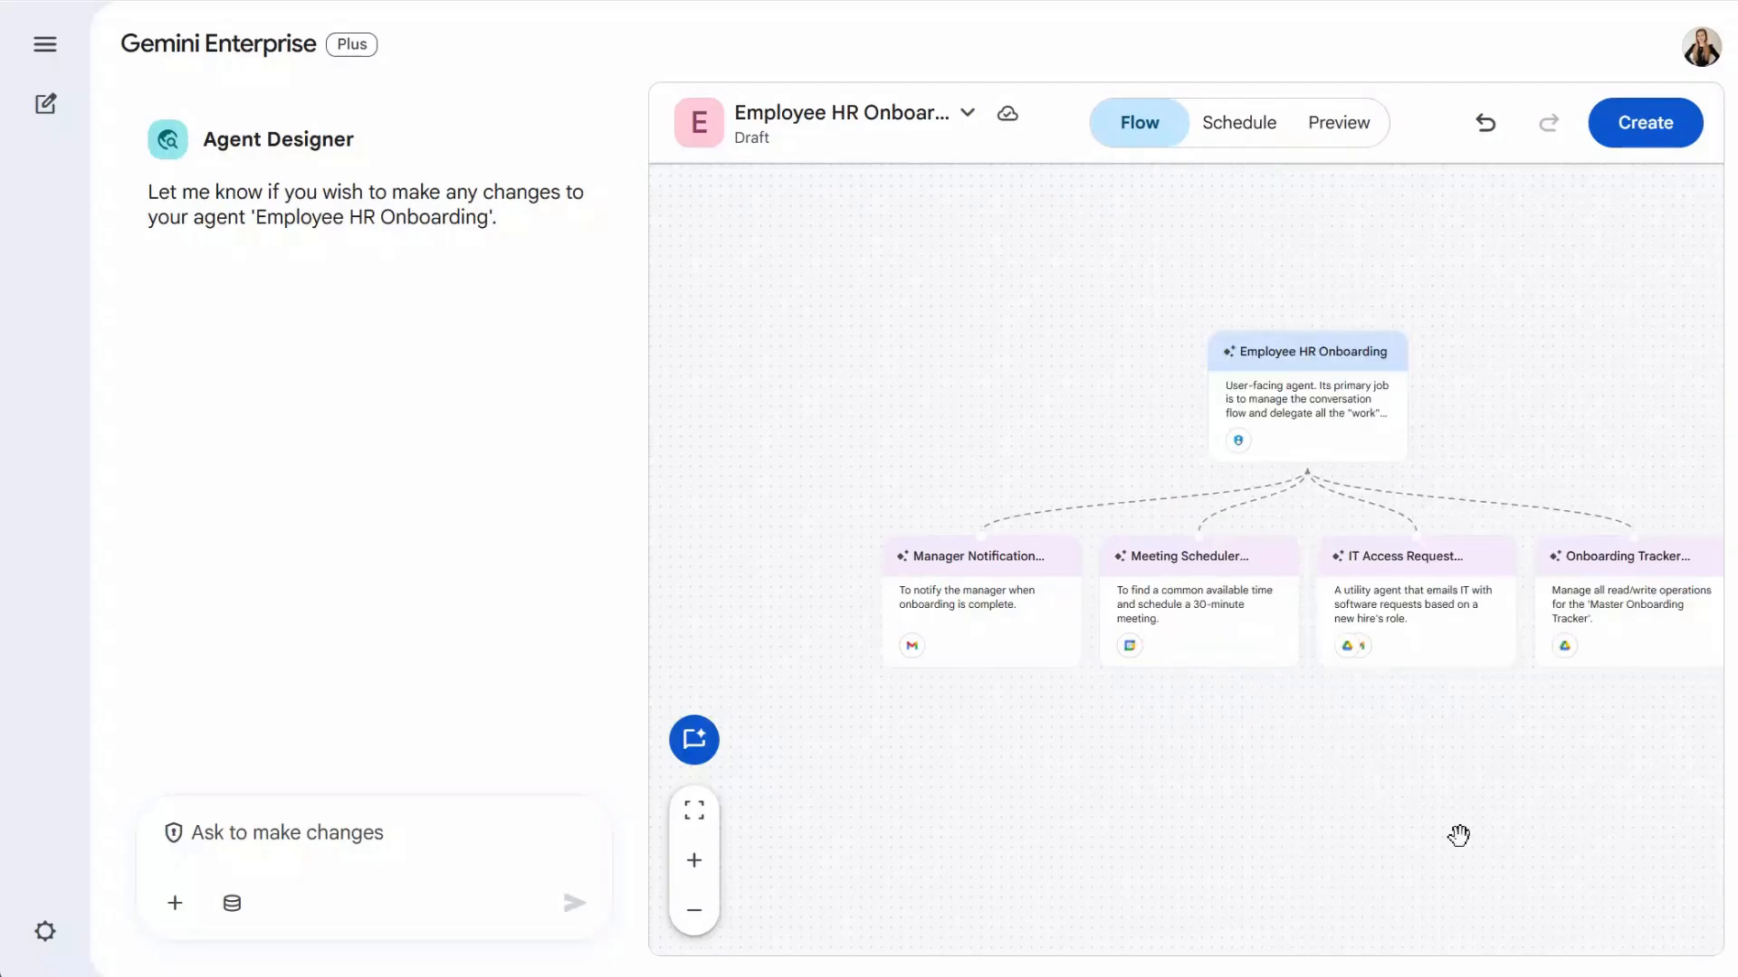
pyautogui.moveTo(1458, 836); pyautogui.dragTo(1389, 833)
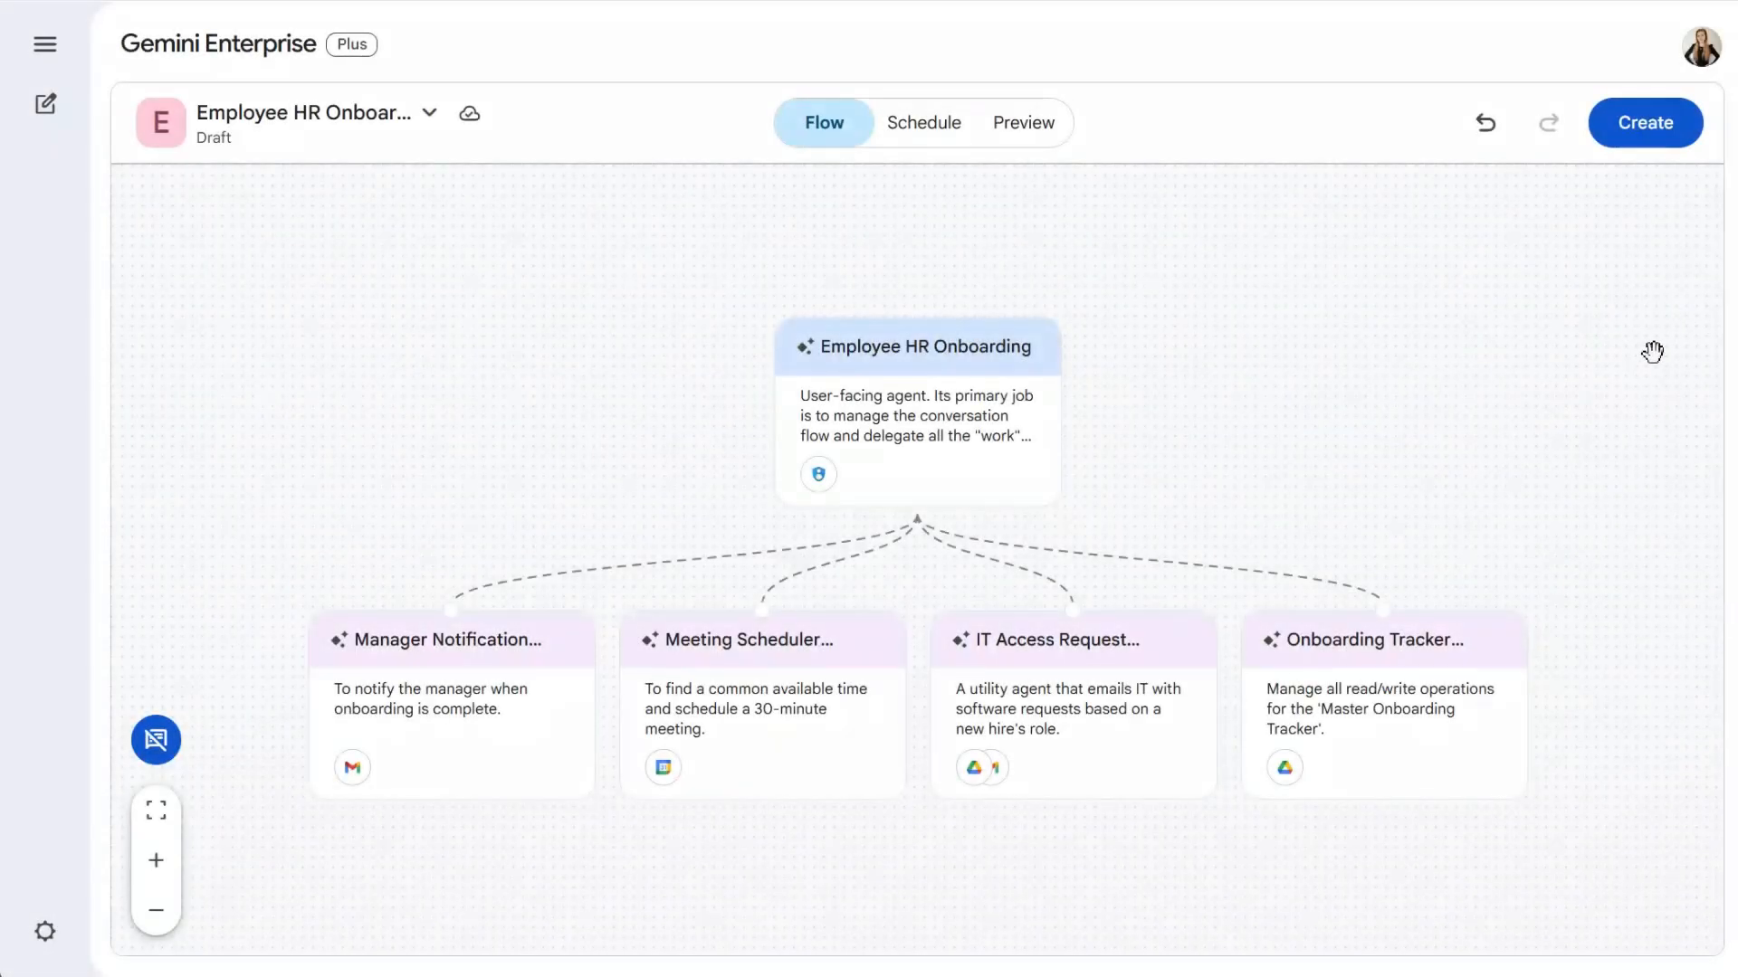
# - Create the Employee HR Onboarding agent and close the Agent Created Successfully dialog
pyautogui.click(1633, 124)
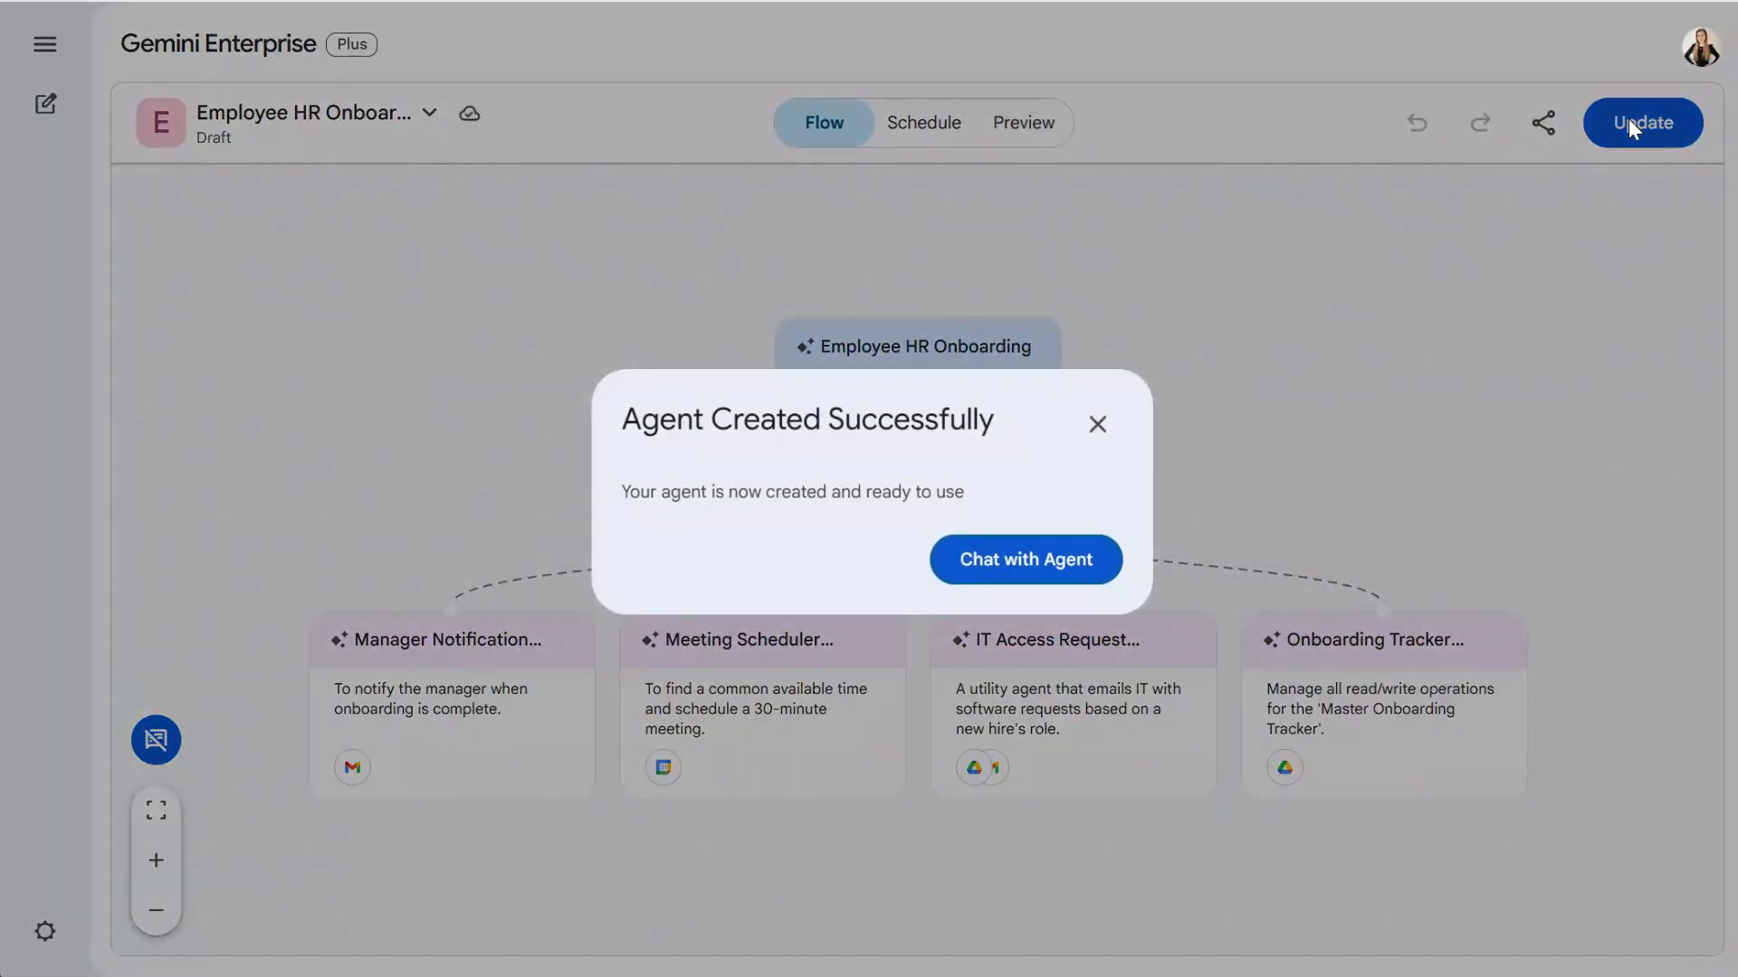
pyautogui.click(1097, 425)
pyautogui.click(1544, 125)
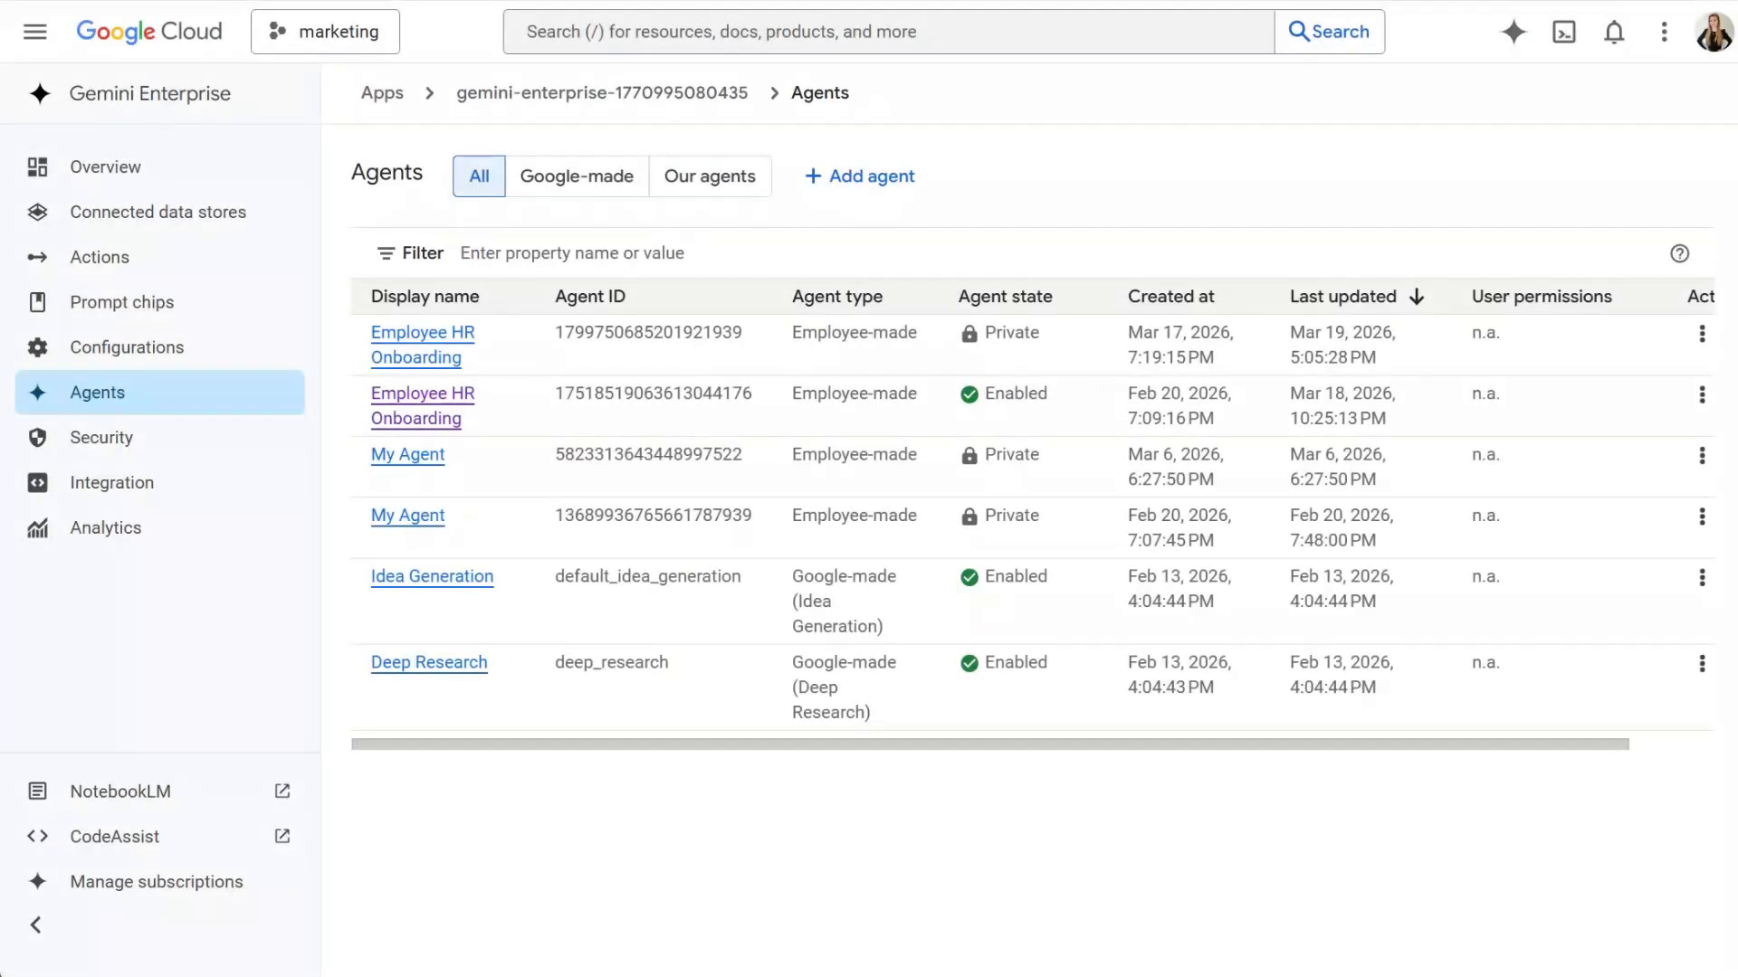
# - Refresh the Agents list and grant All users permission on the Employee HR Onboarding agent
pyautogui.click(251, 403)
pyautogui.click(405, 406)
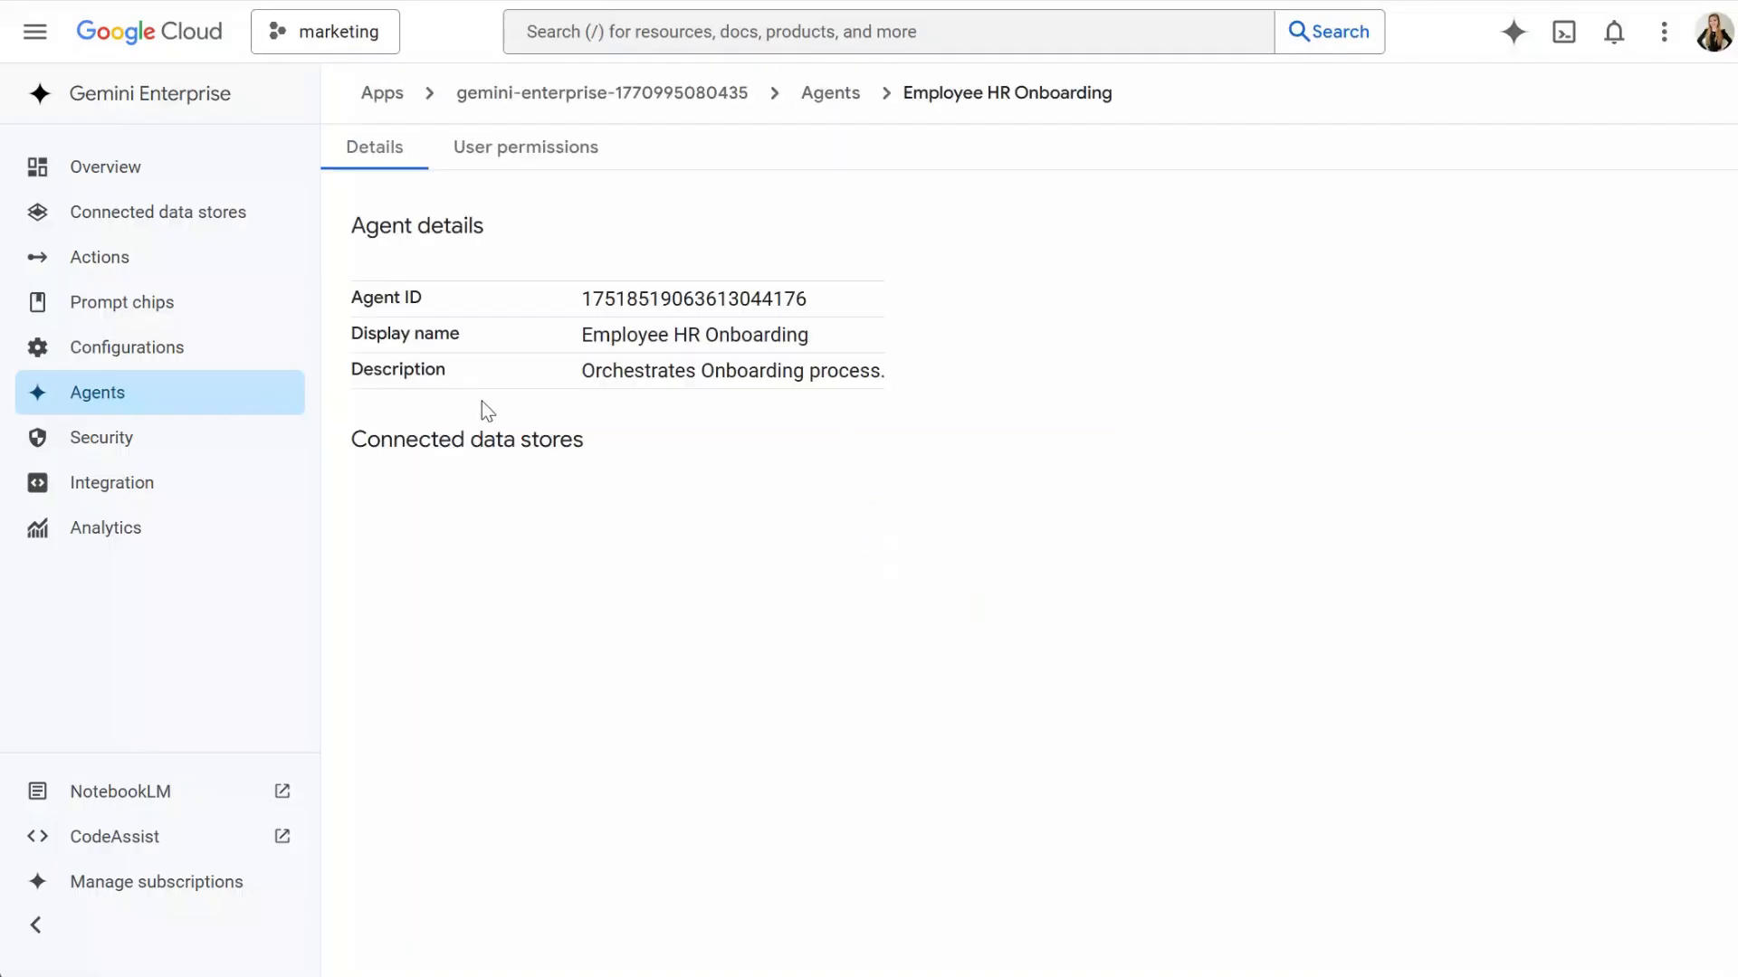
pyautogui.click(555, 147)
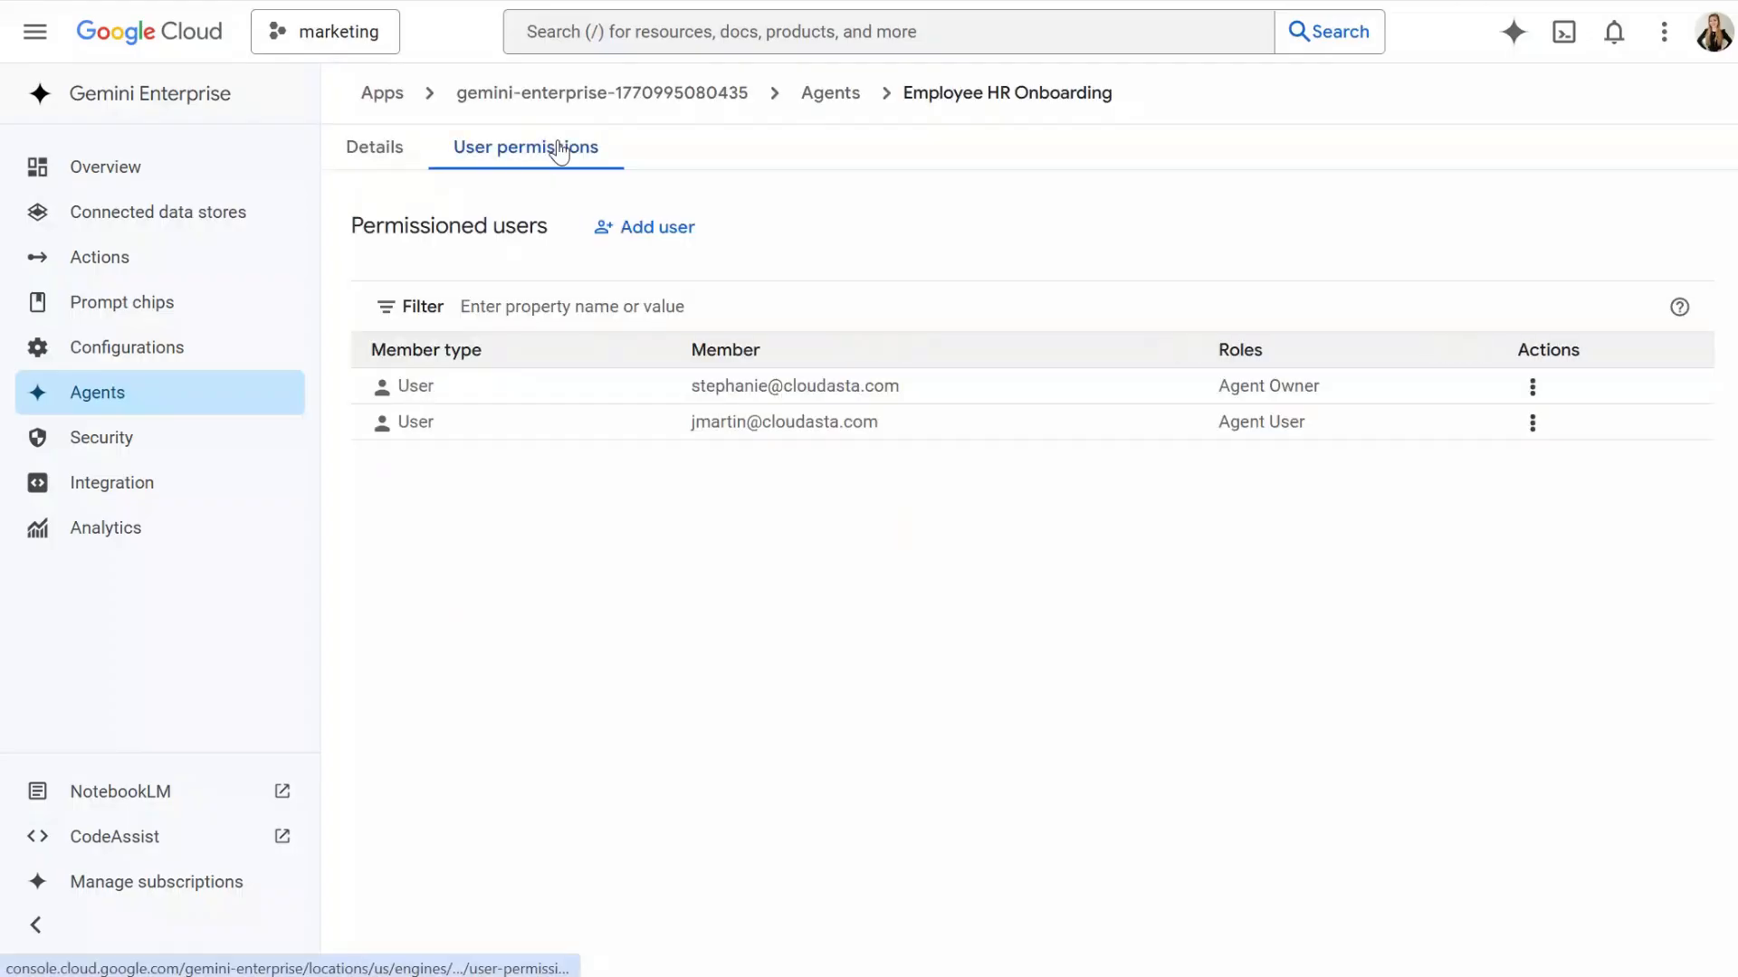
pyautogui.click(633, 229)
pyautogui.click(644, 570)
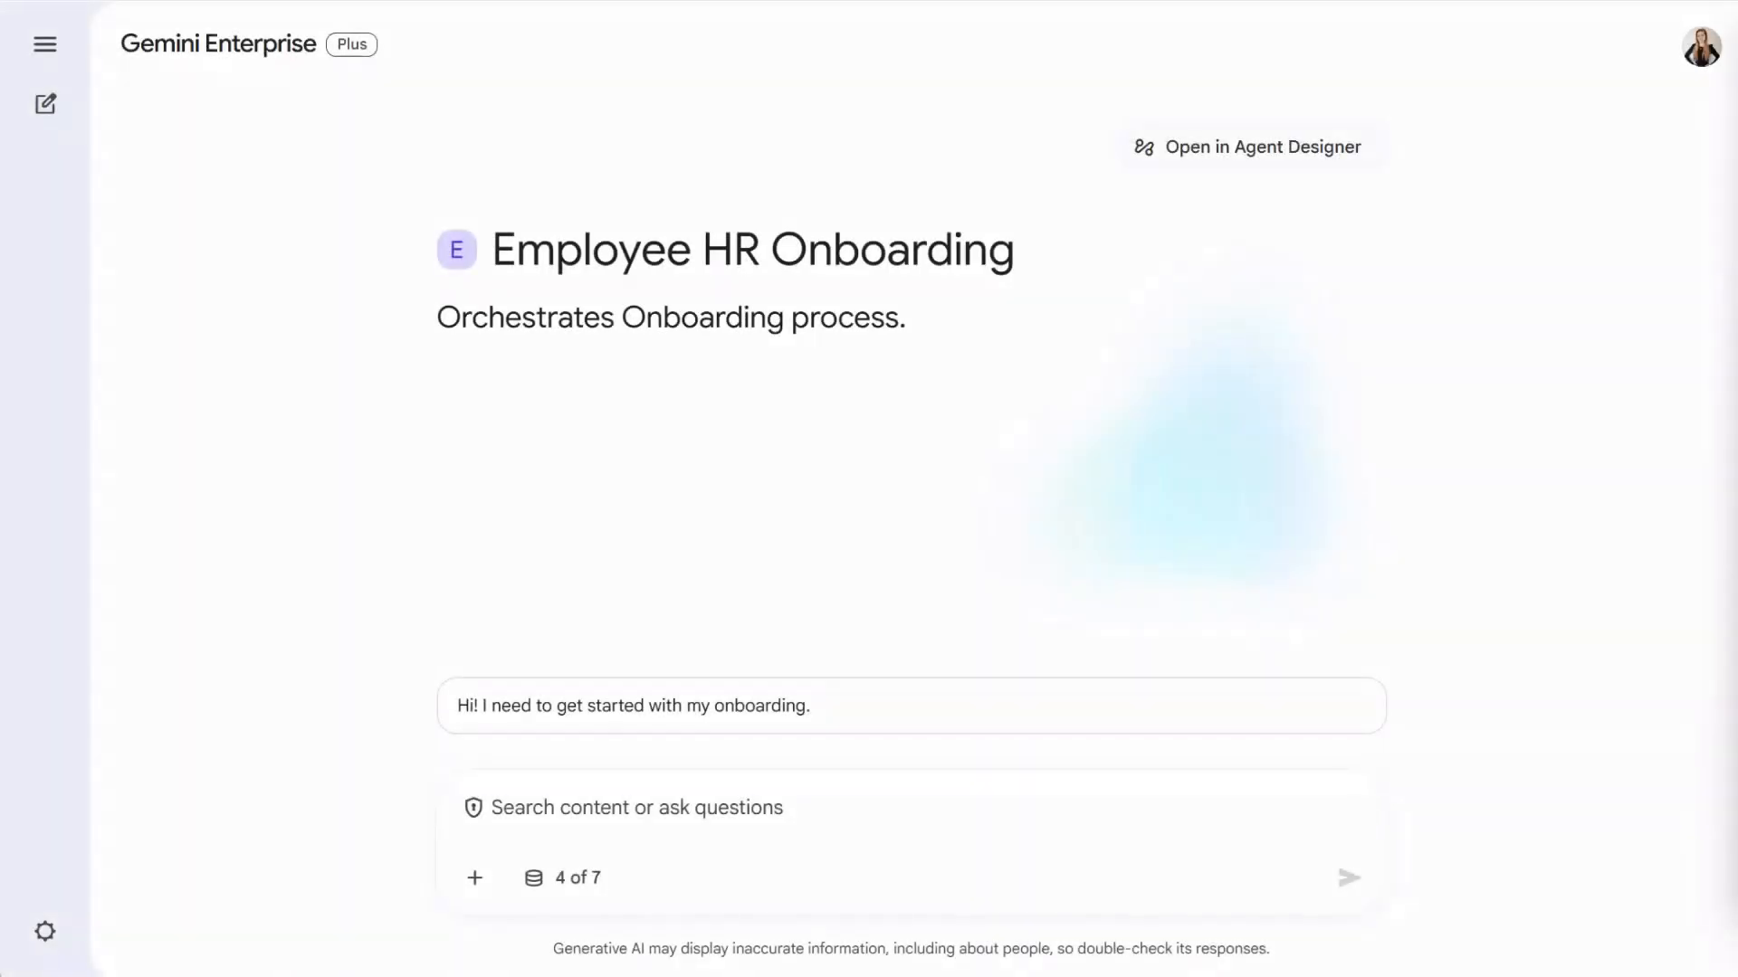
# - Check the chat's connectors, send the onboarding starter prompt, and approve the software-request email to IT
pyautogui.click(582, 878)
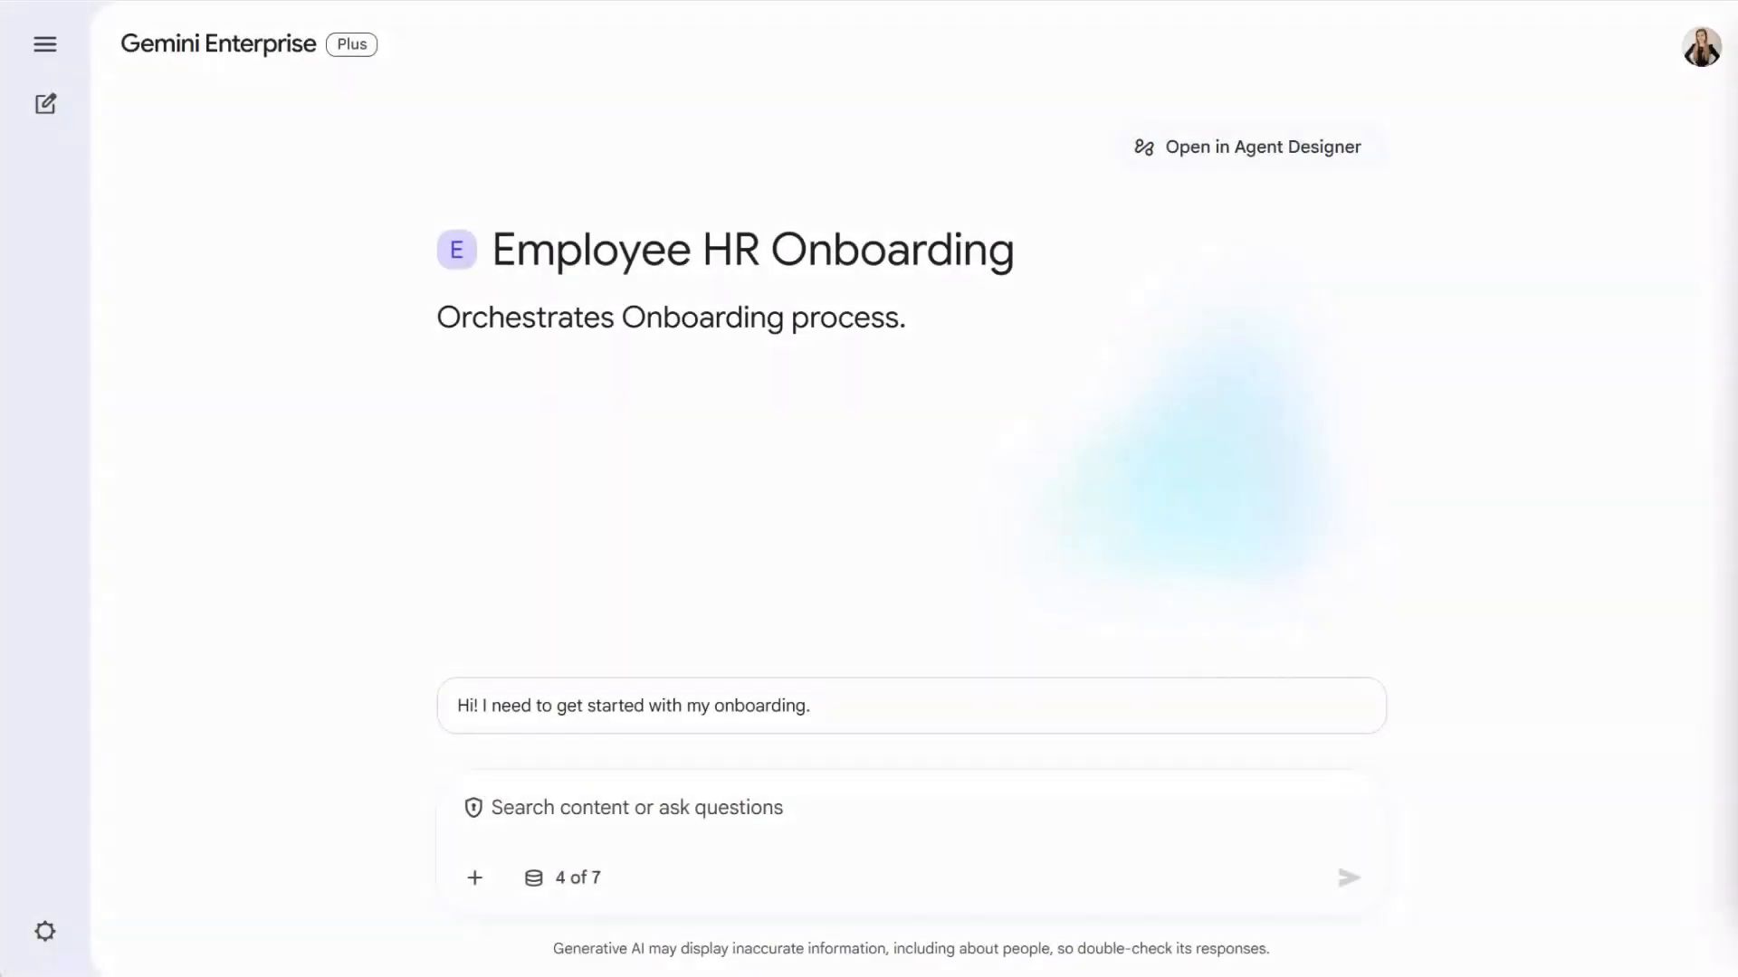
pyautogui.click(1122, 715)
pyautogui.click(1348, 878)
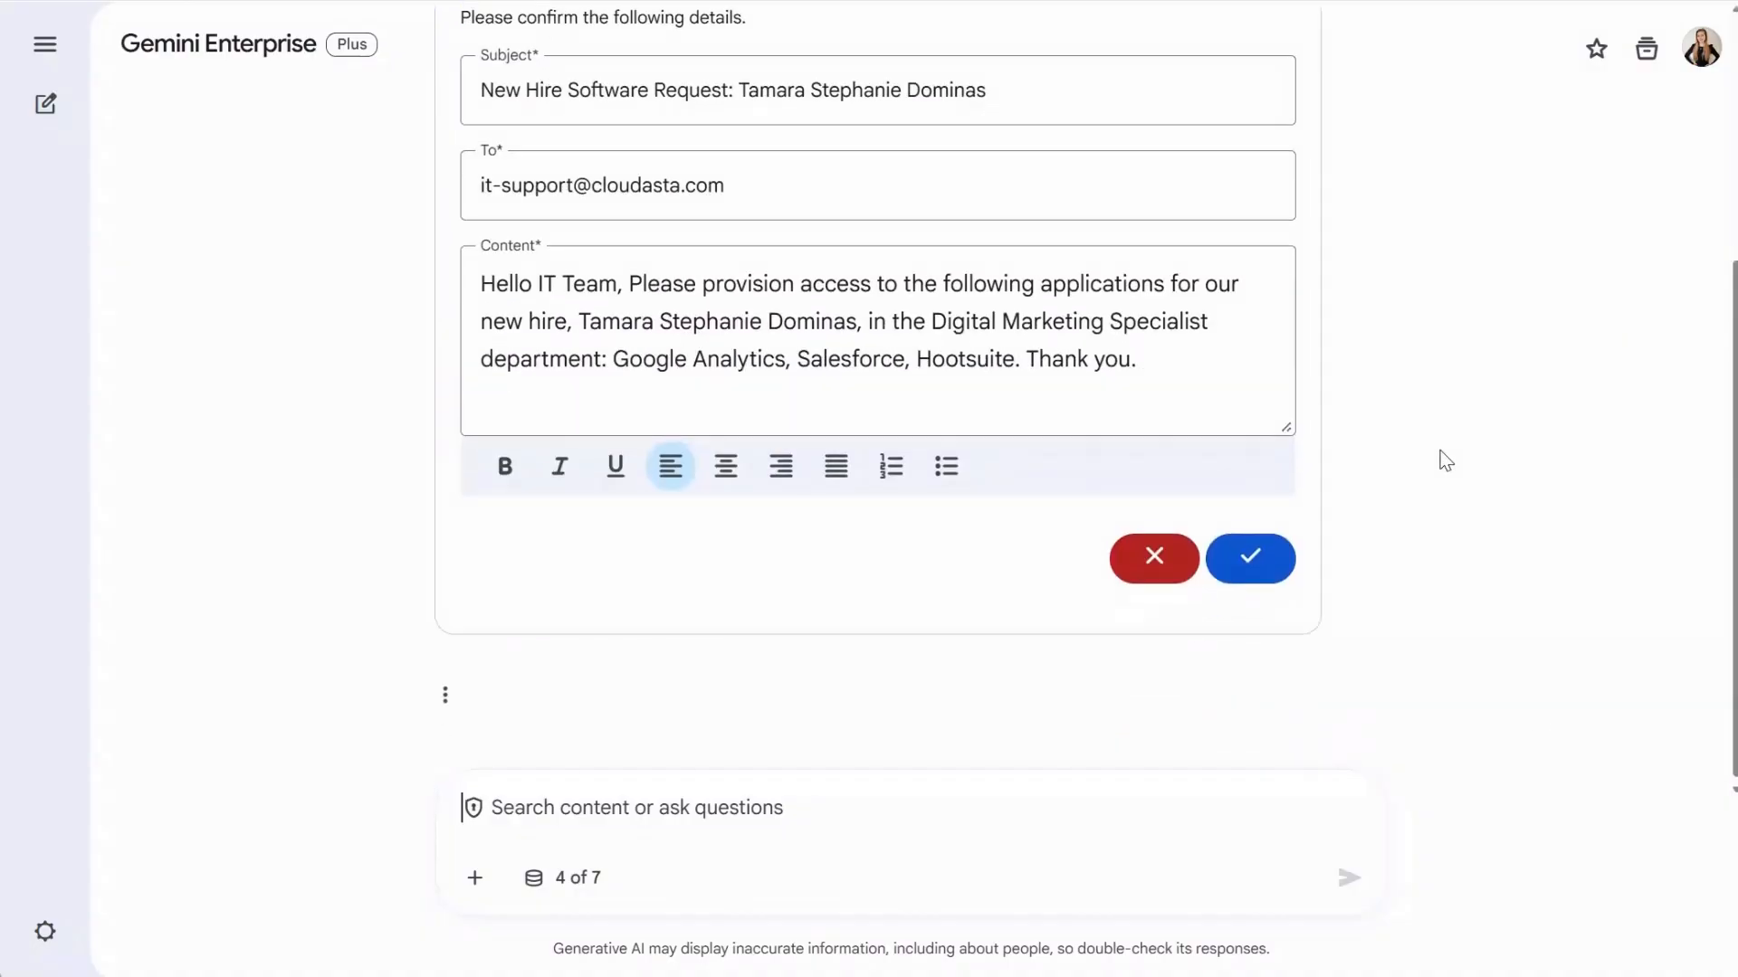
pyautogui.click(1271, 555)
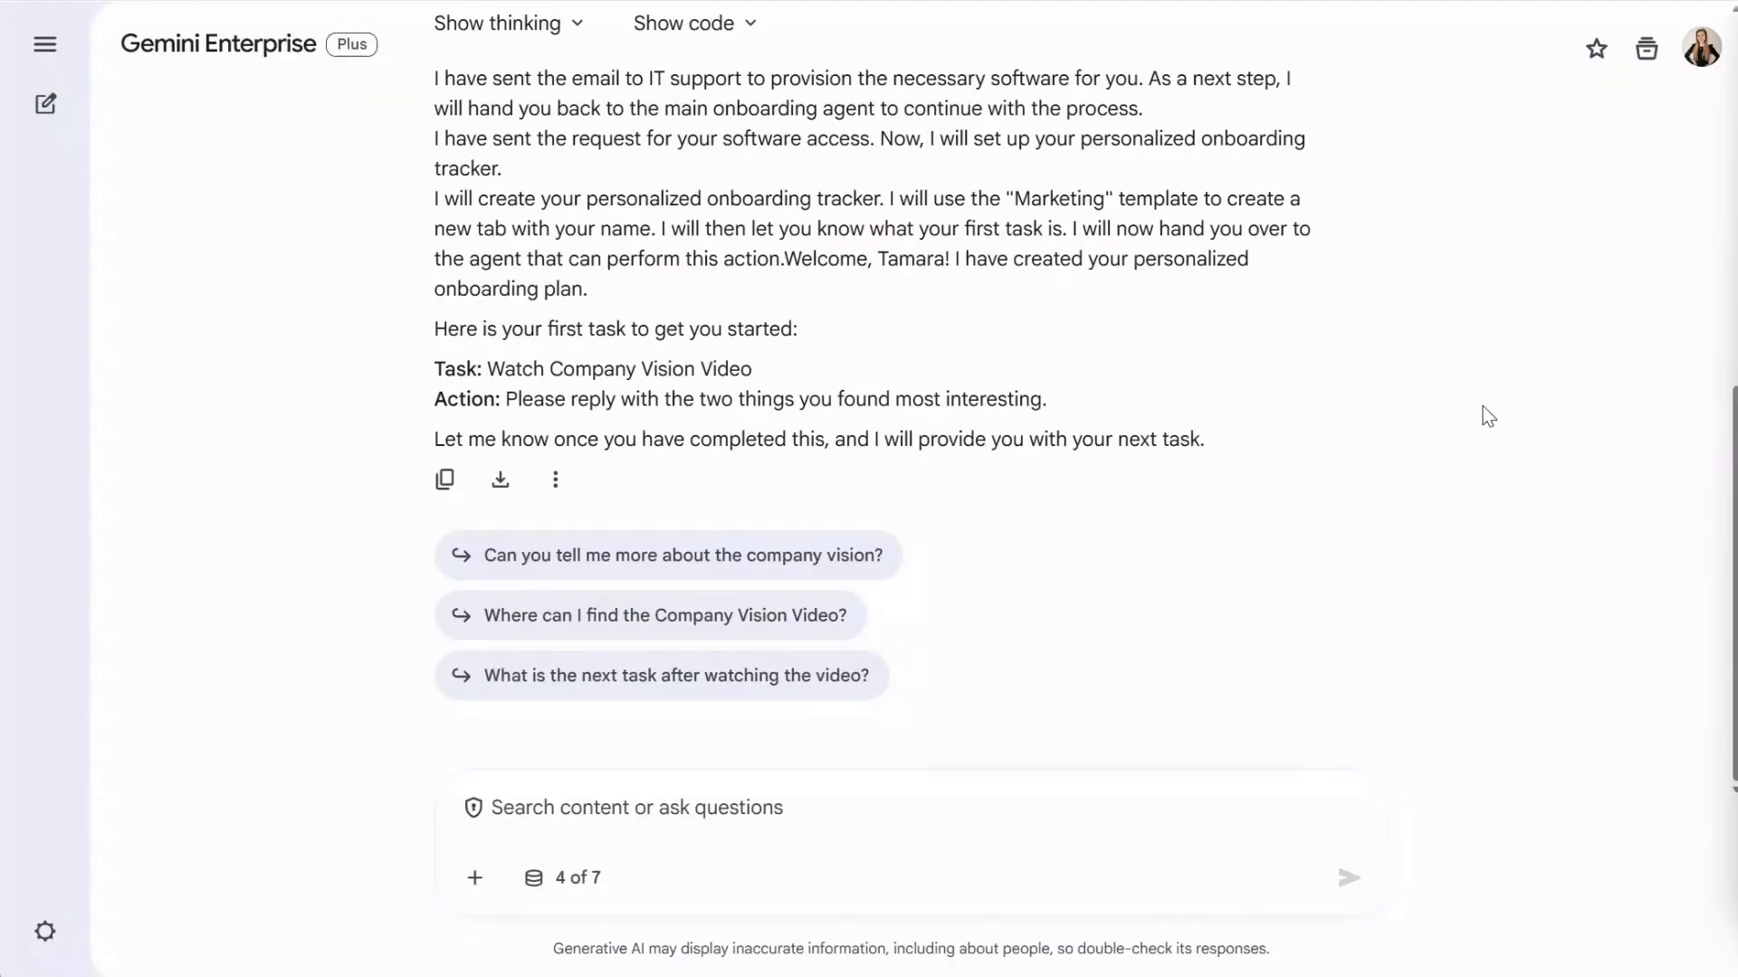
pyautogui.write("I watched the company vision video, the things I found most interesting were the company's goal to expand and enrich the Google Workspace experience through new products and services.")
# - Reply that the vision video, company website and Q3 goals document tasks are done
pyautogui.click(1349, 877)
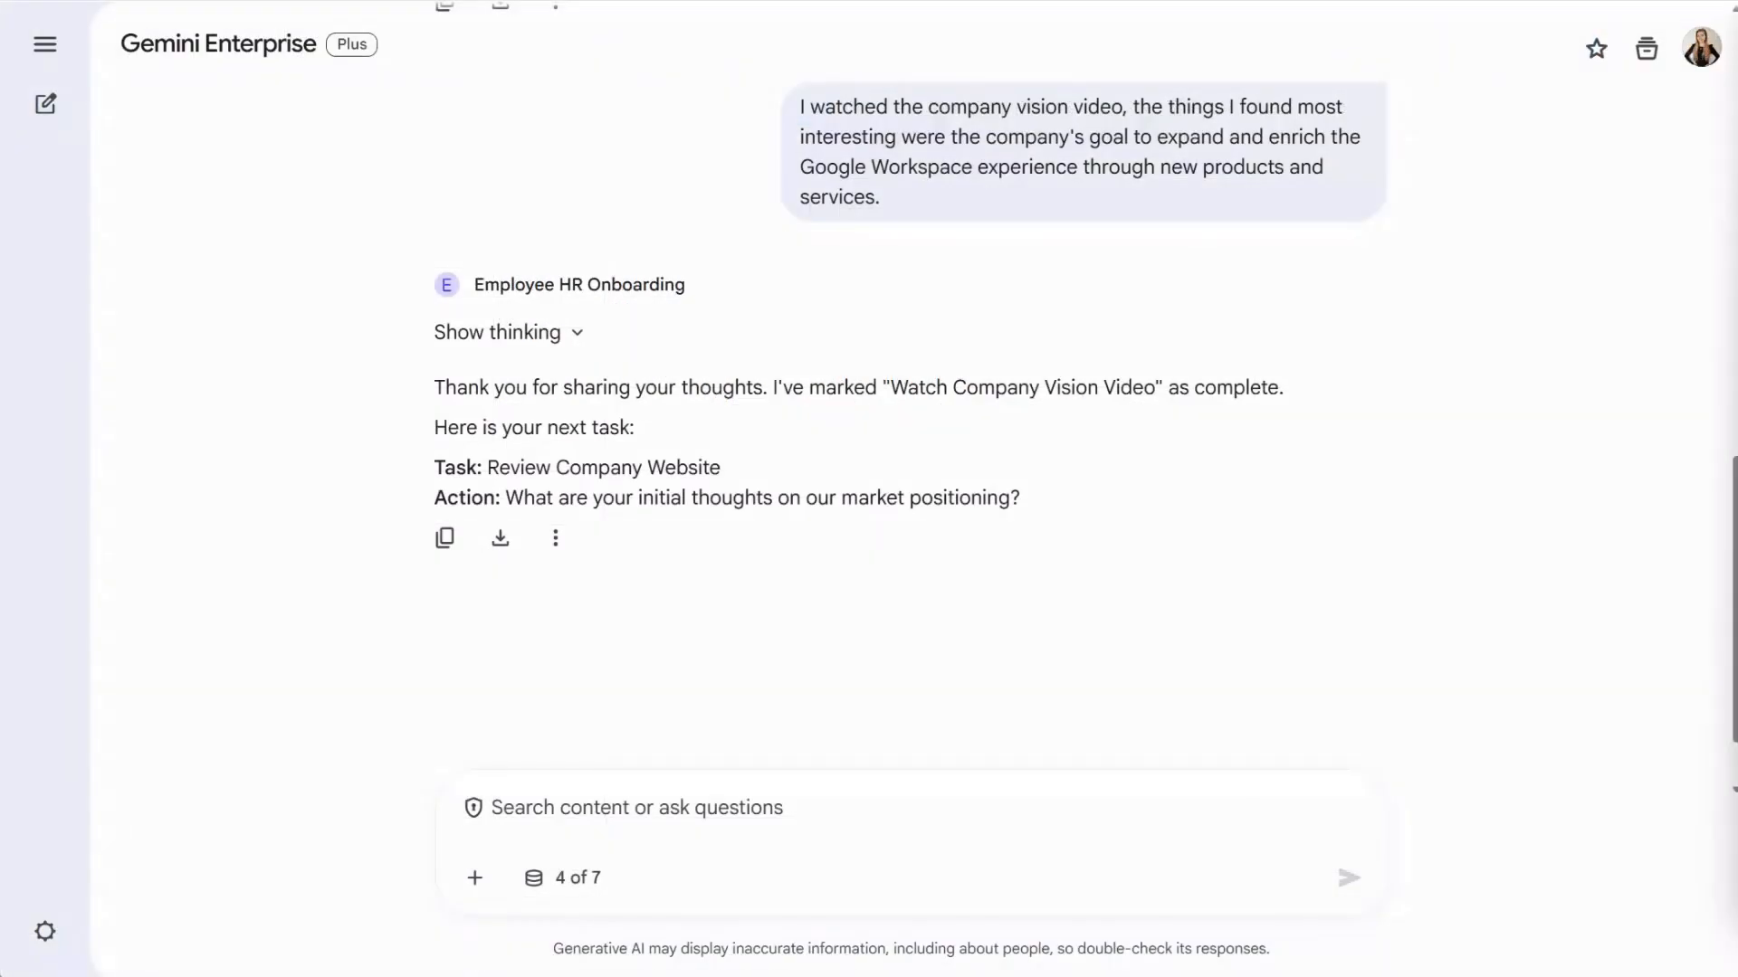
pyautogui.click(717, 826)
pyautogui.write('I reviewd the company website. I understand that the company is positioning itself as "Google Workspace Productivity & Migration Experts"')
pyautogui.click(1349, 877)
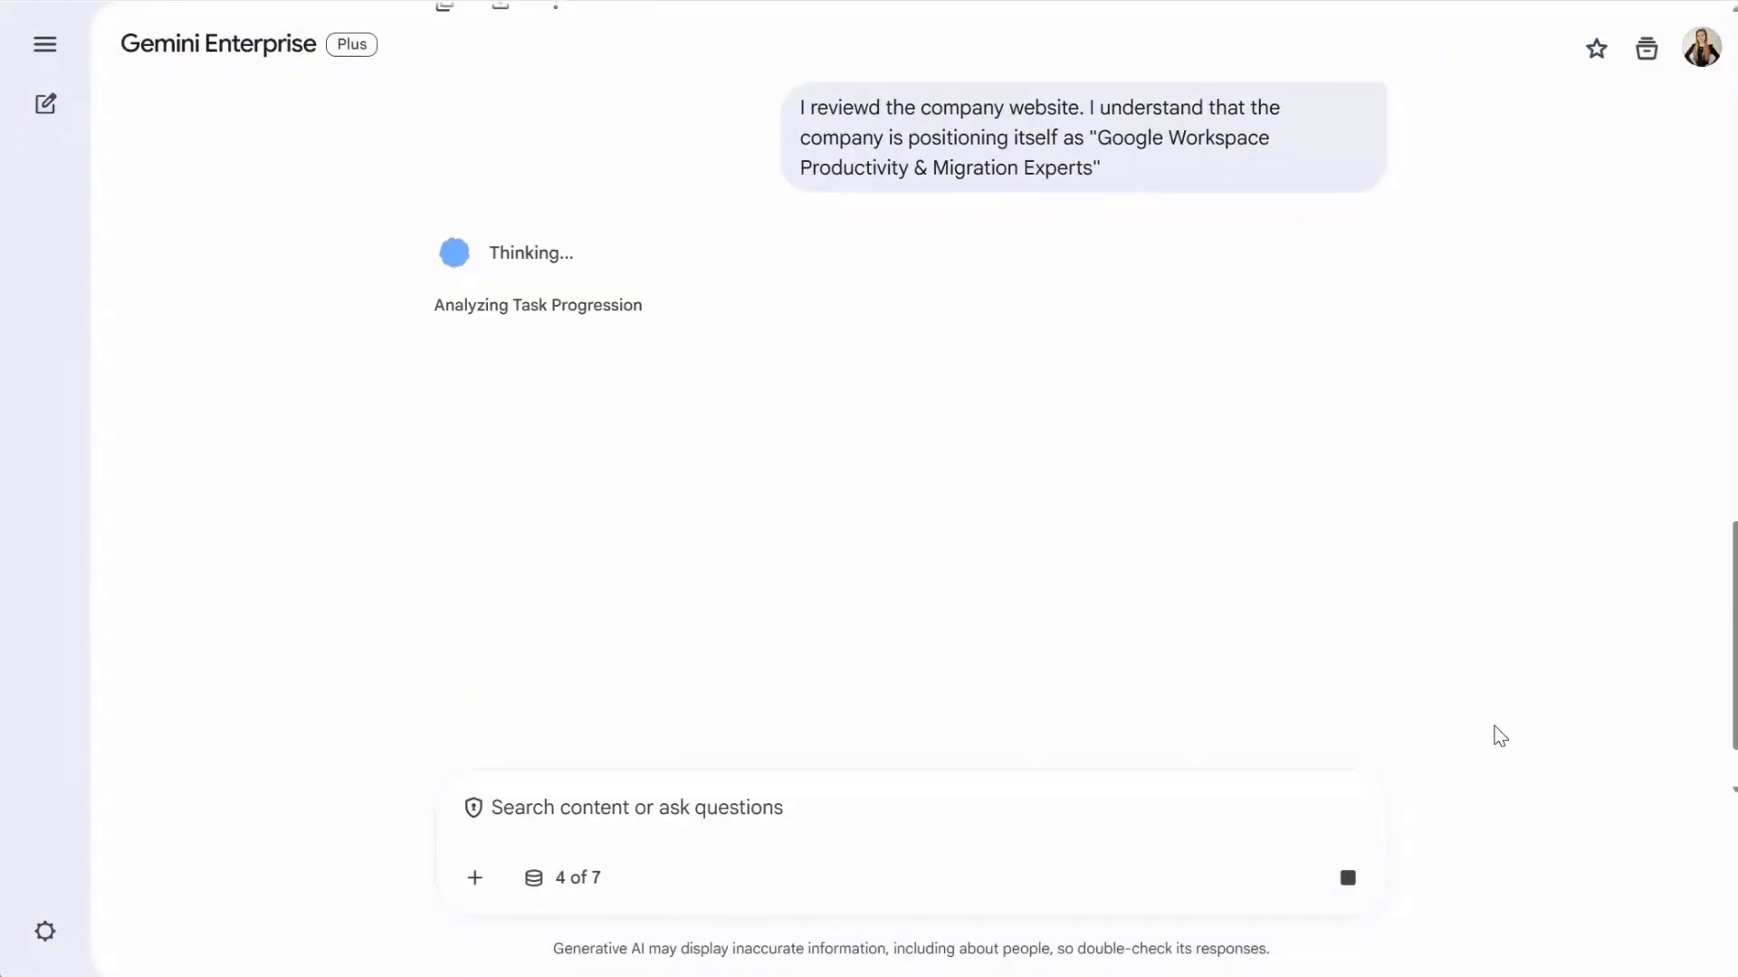
pyautogui.click(694, 810)
pyautogui.write("I read the document, I'm exited to contribute to the lead generation goal for Q3")
pyautogui.click(1347, 877)
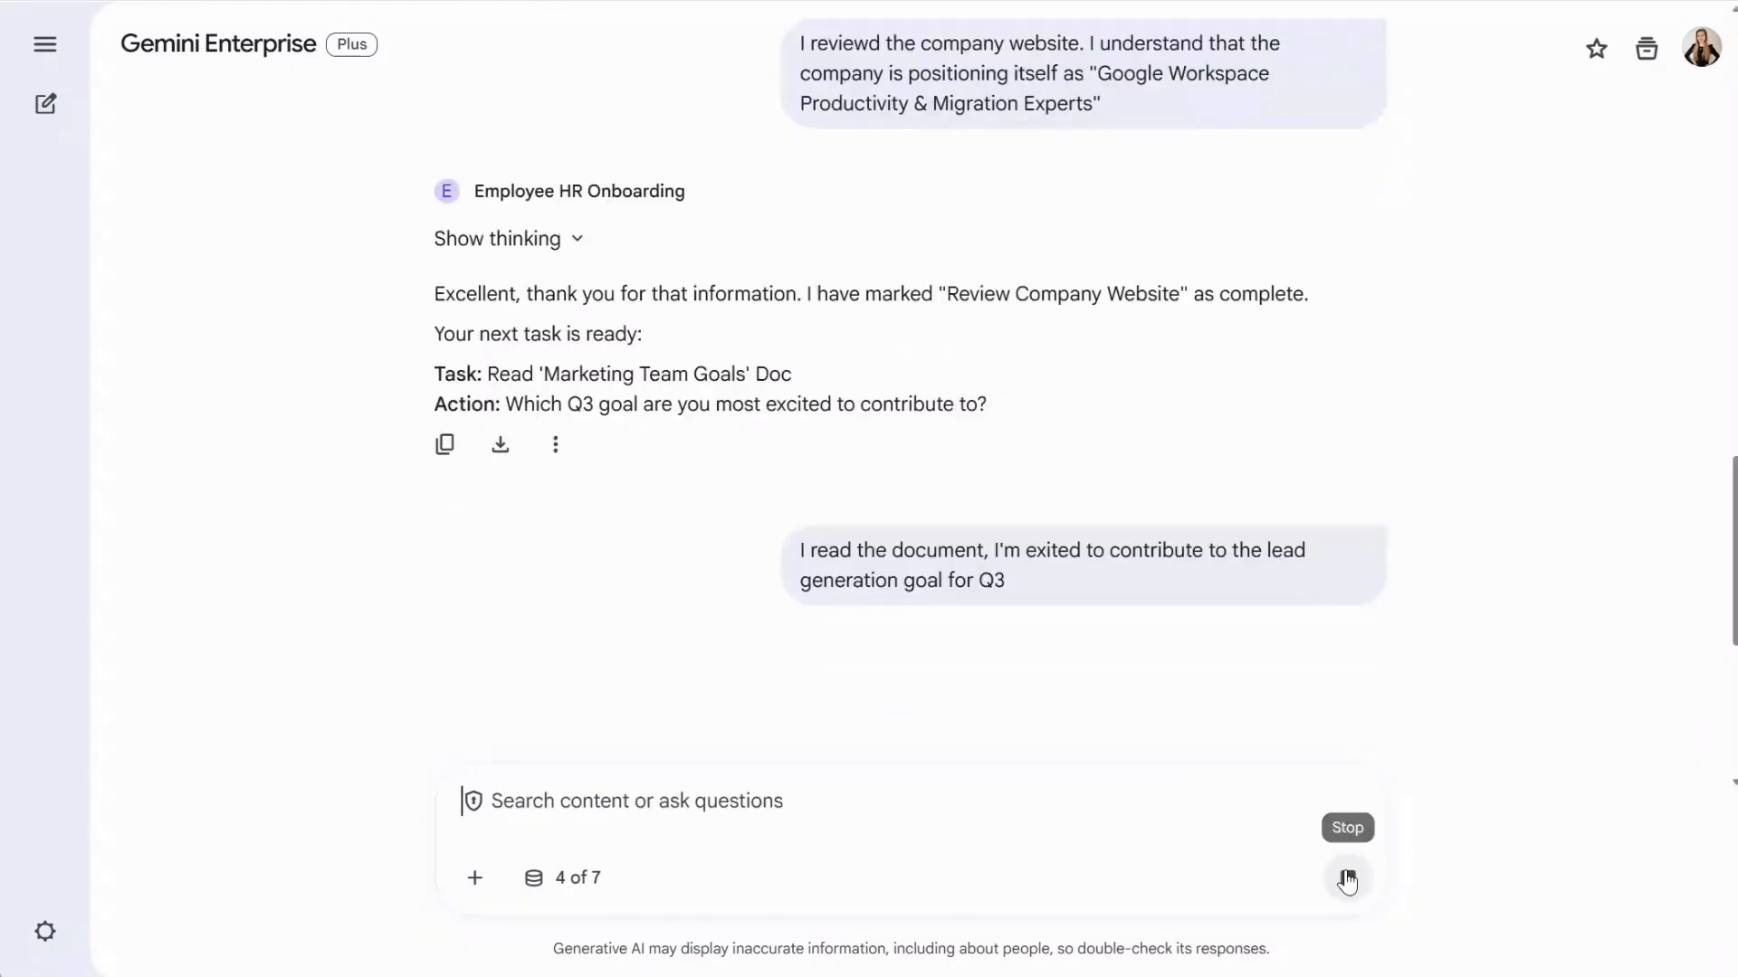
# - Report the signature, 1:1 meeting and security training tasks as complete
pyautogui.click(904, 815)
pyautogui.write("Ok, I'm done setting up my signature")
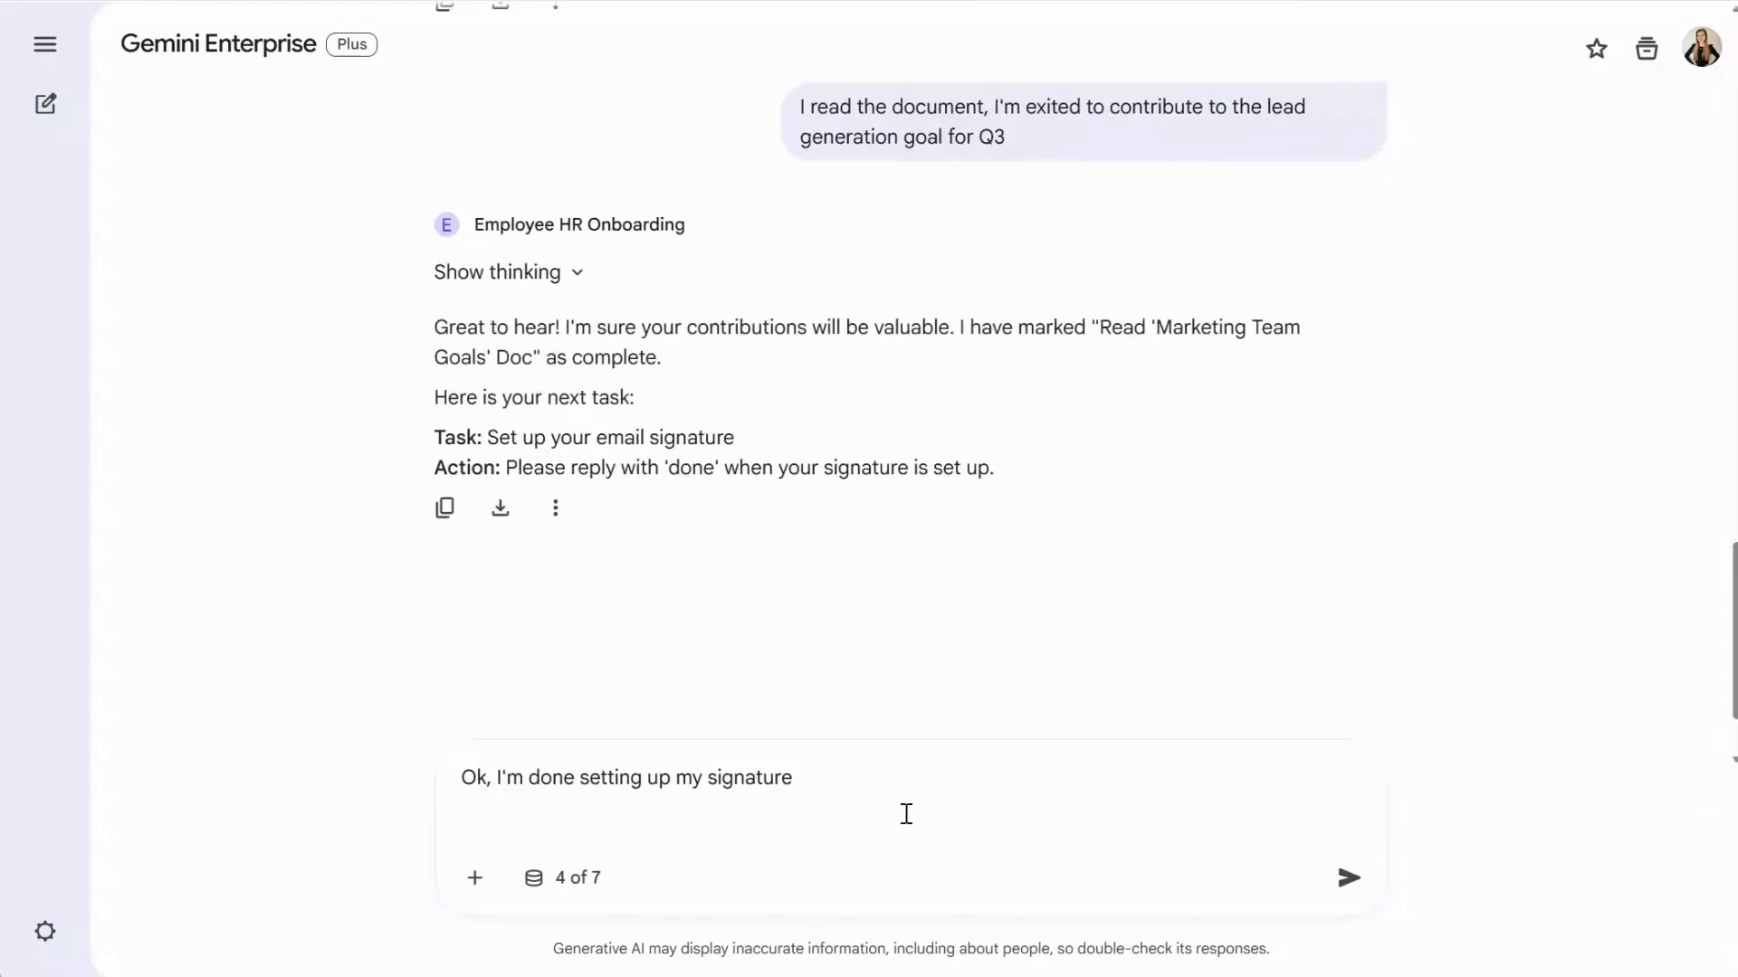
pyautogui.press('Return')
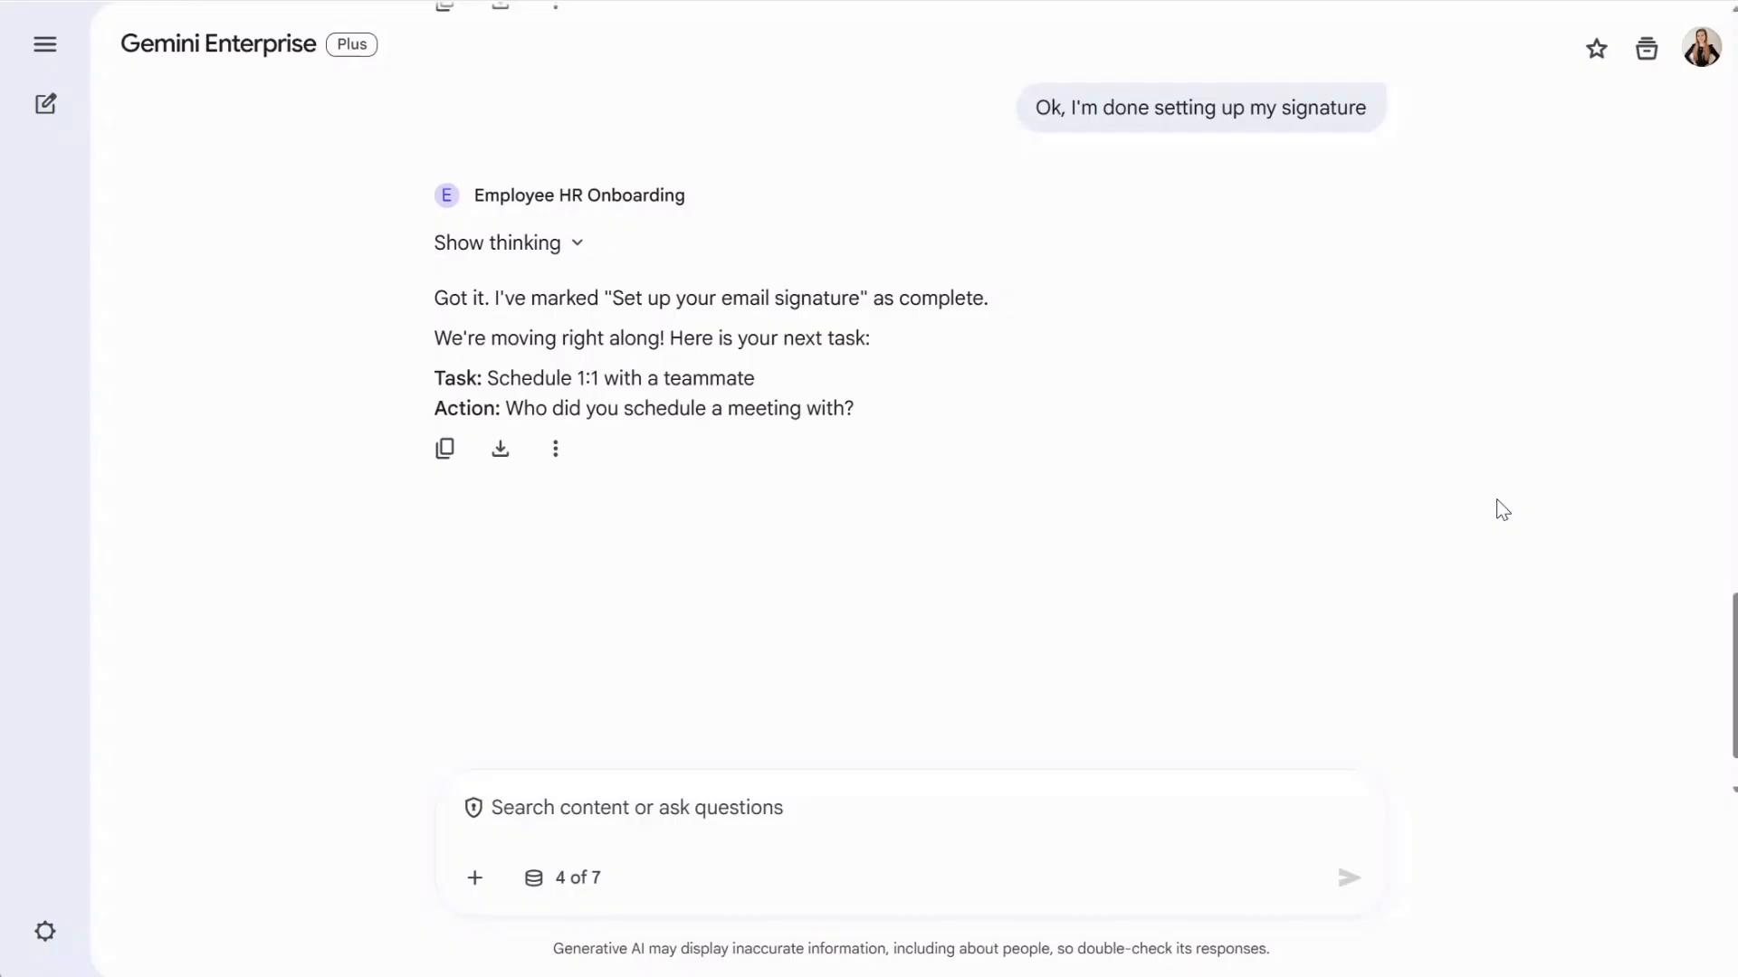
pyautogui.click(718, 818)
pyautogui.click(1345, 879)
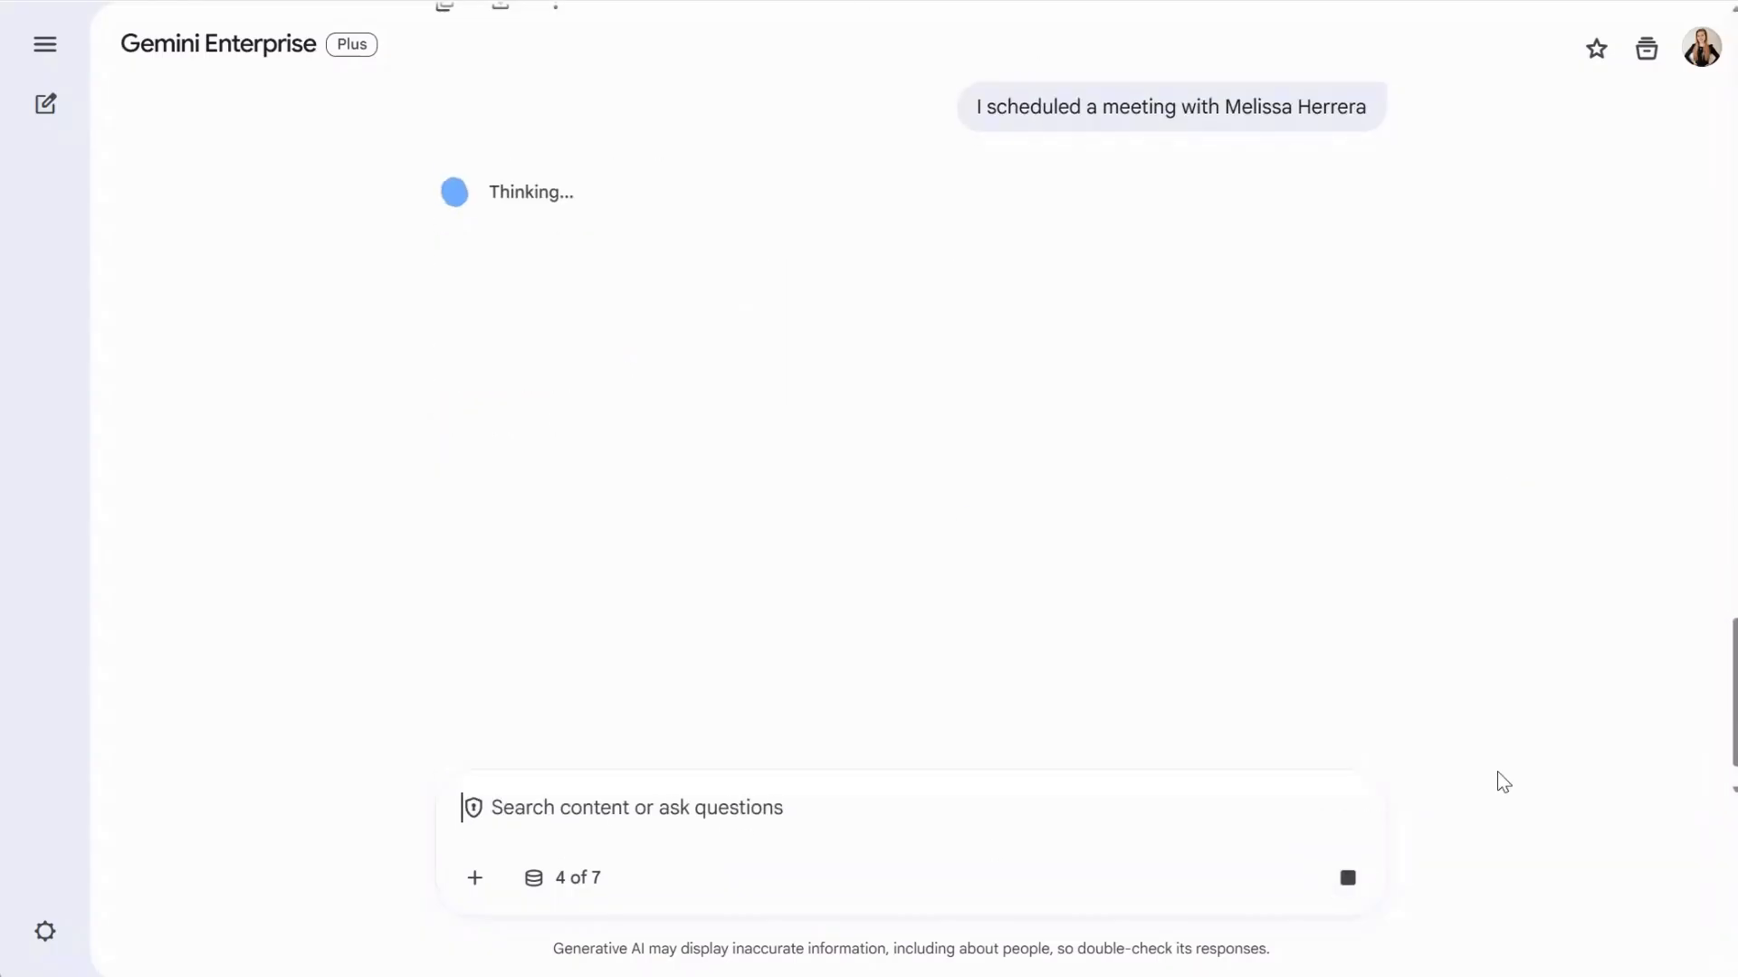
pyautogui.write('Done, I have completed my security training')
pyautogui.press('Return')
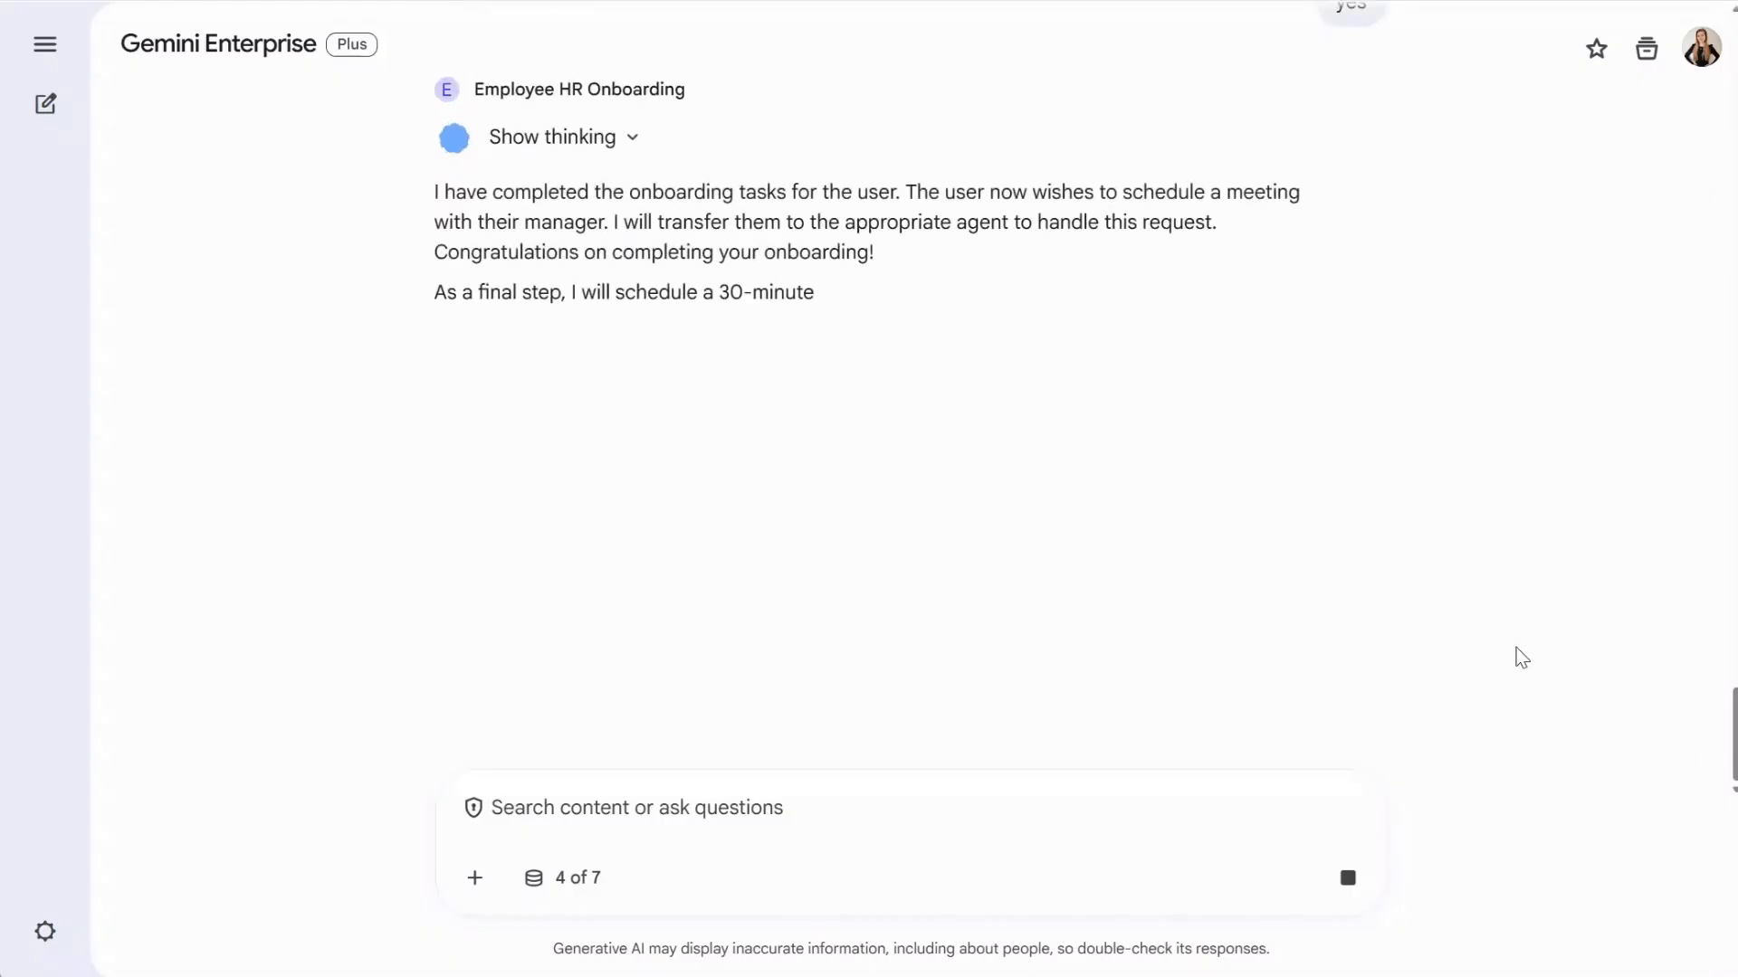
# - Approve the Tuesday, March 24, 2026 manager meeting and the 'Onboarding Complete' email to the manager
pyautogui.click(612, 148)
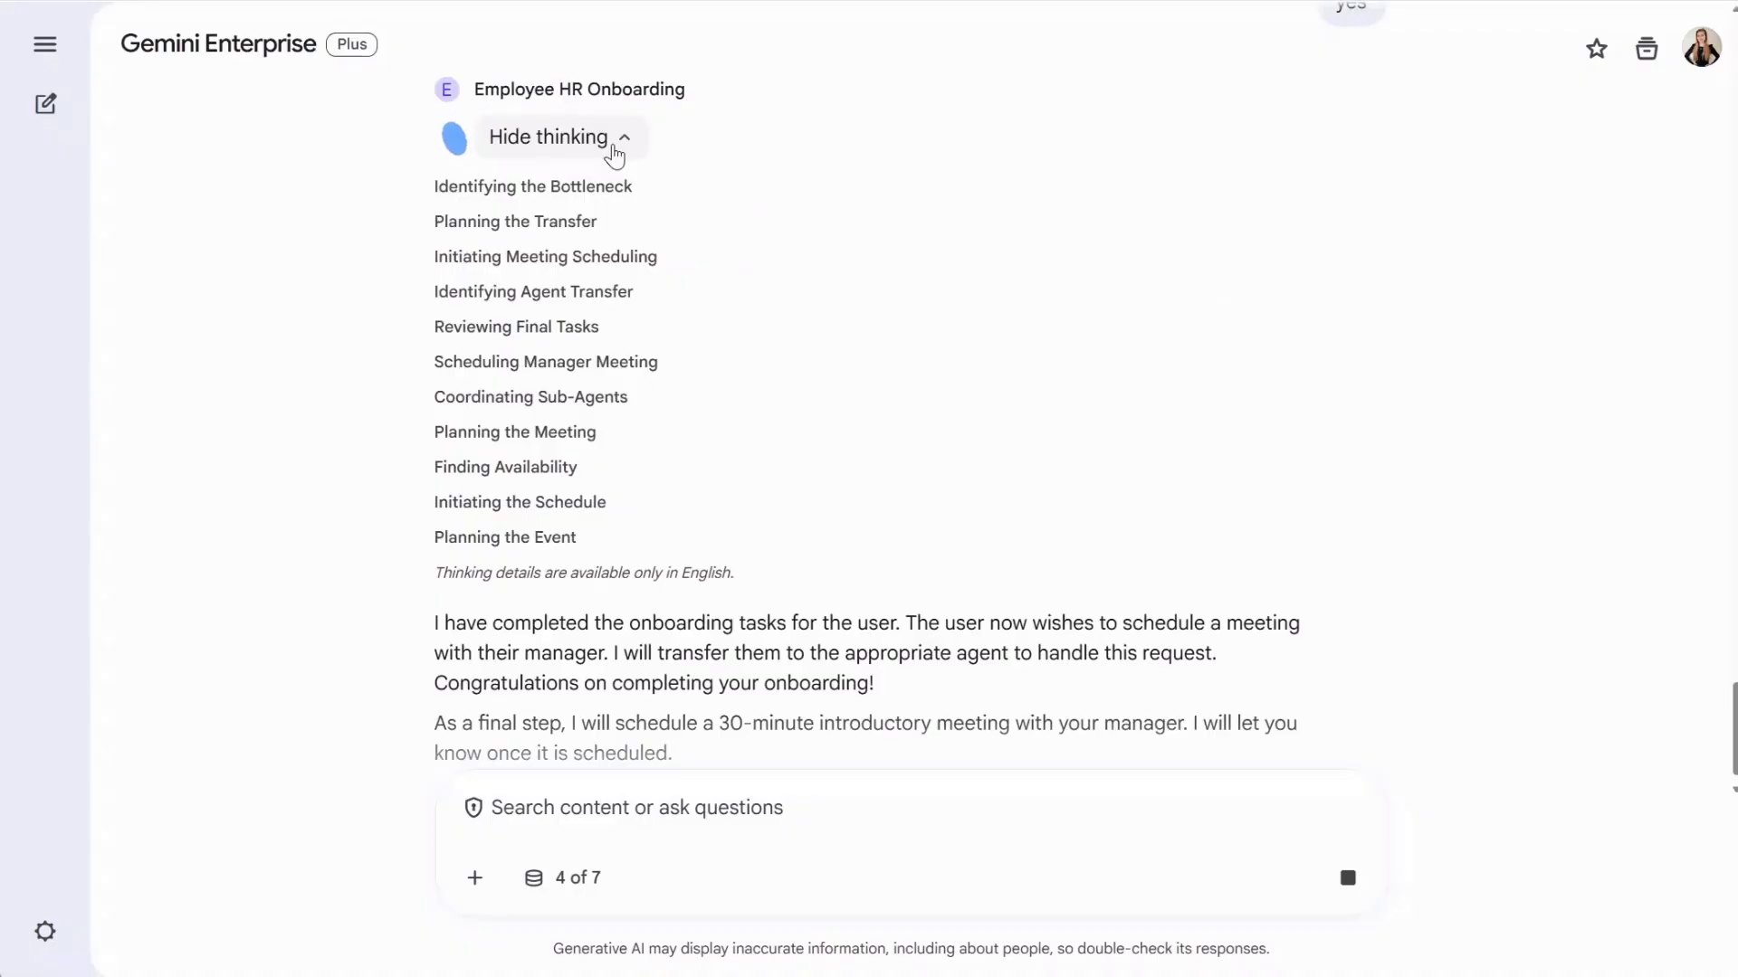
pyautogui.click(1263, 670)
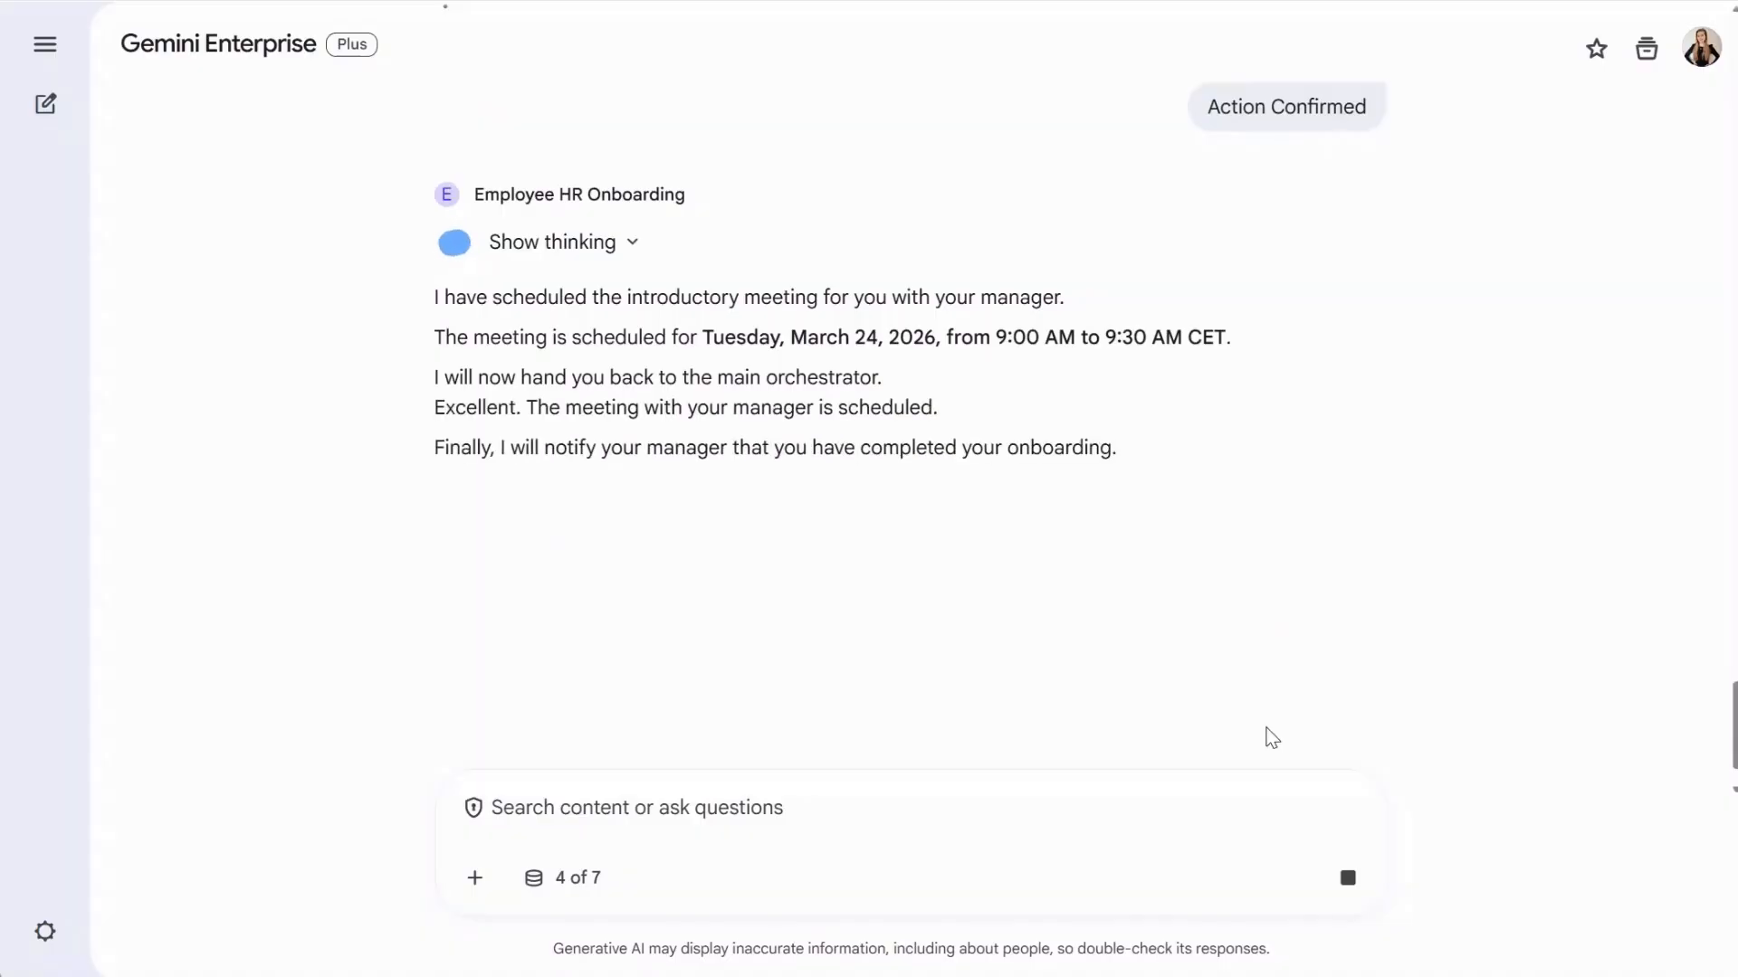
pyautogui.scroll(-3, 1280, 741)
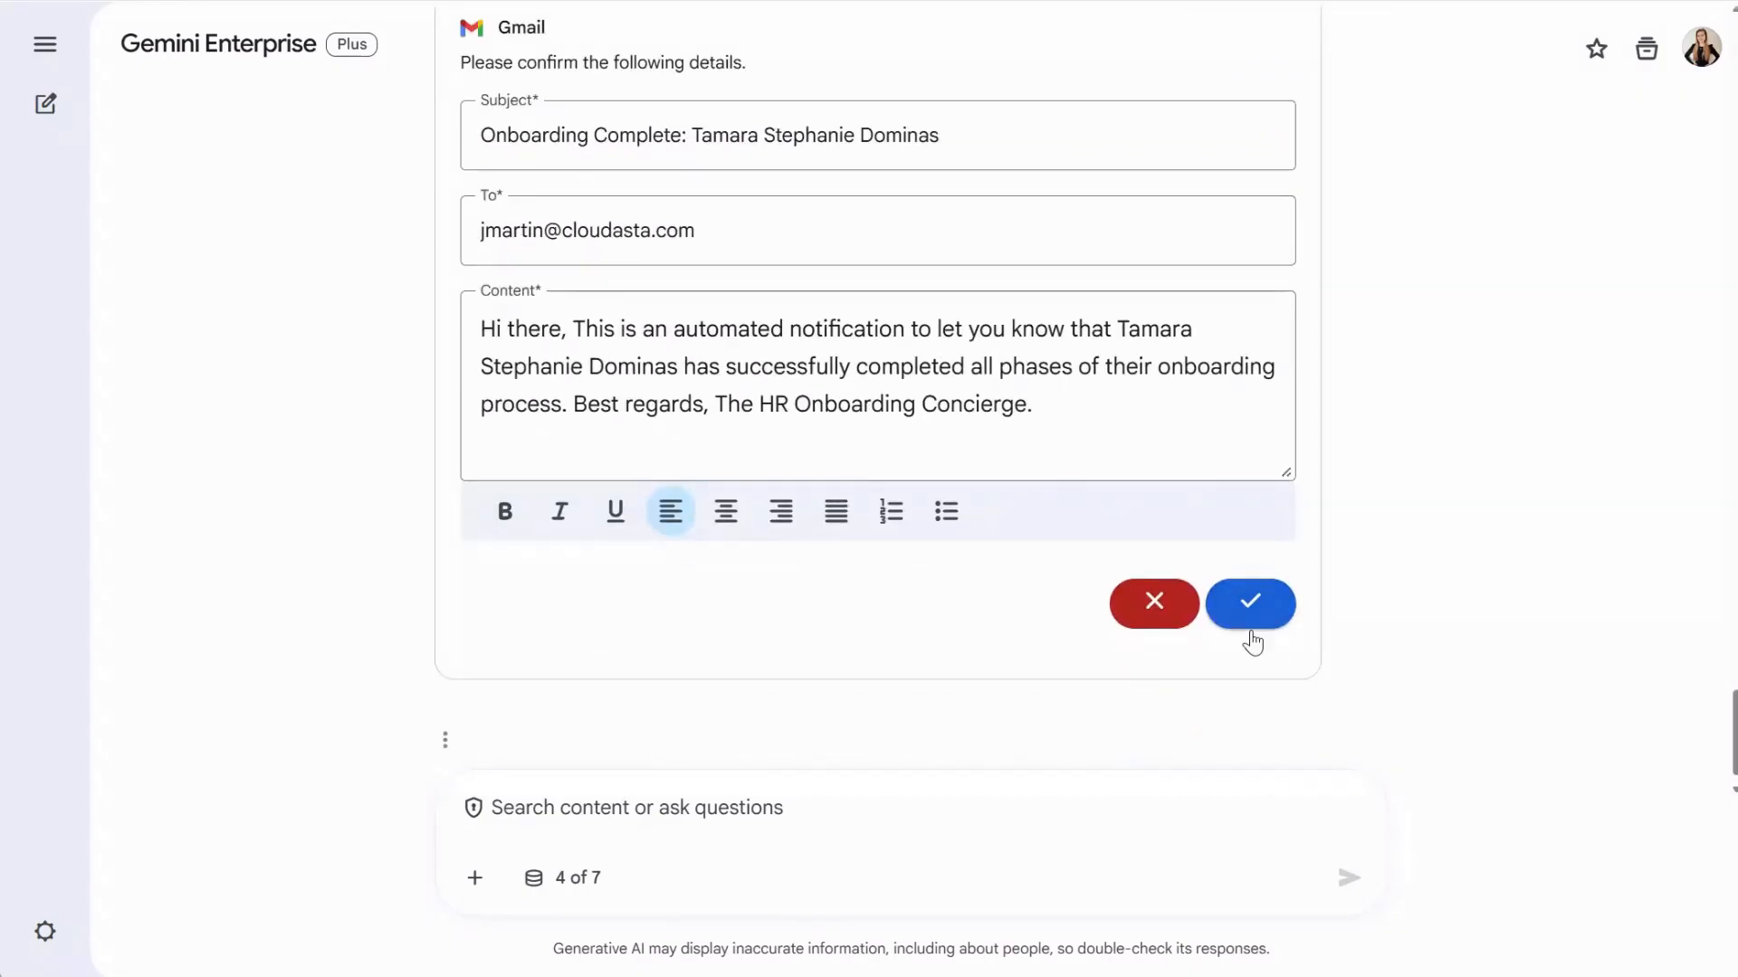
pyautogui.click(1247, 621)
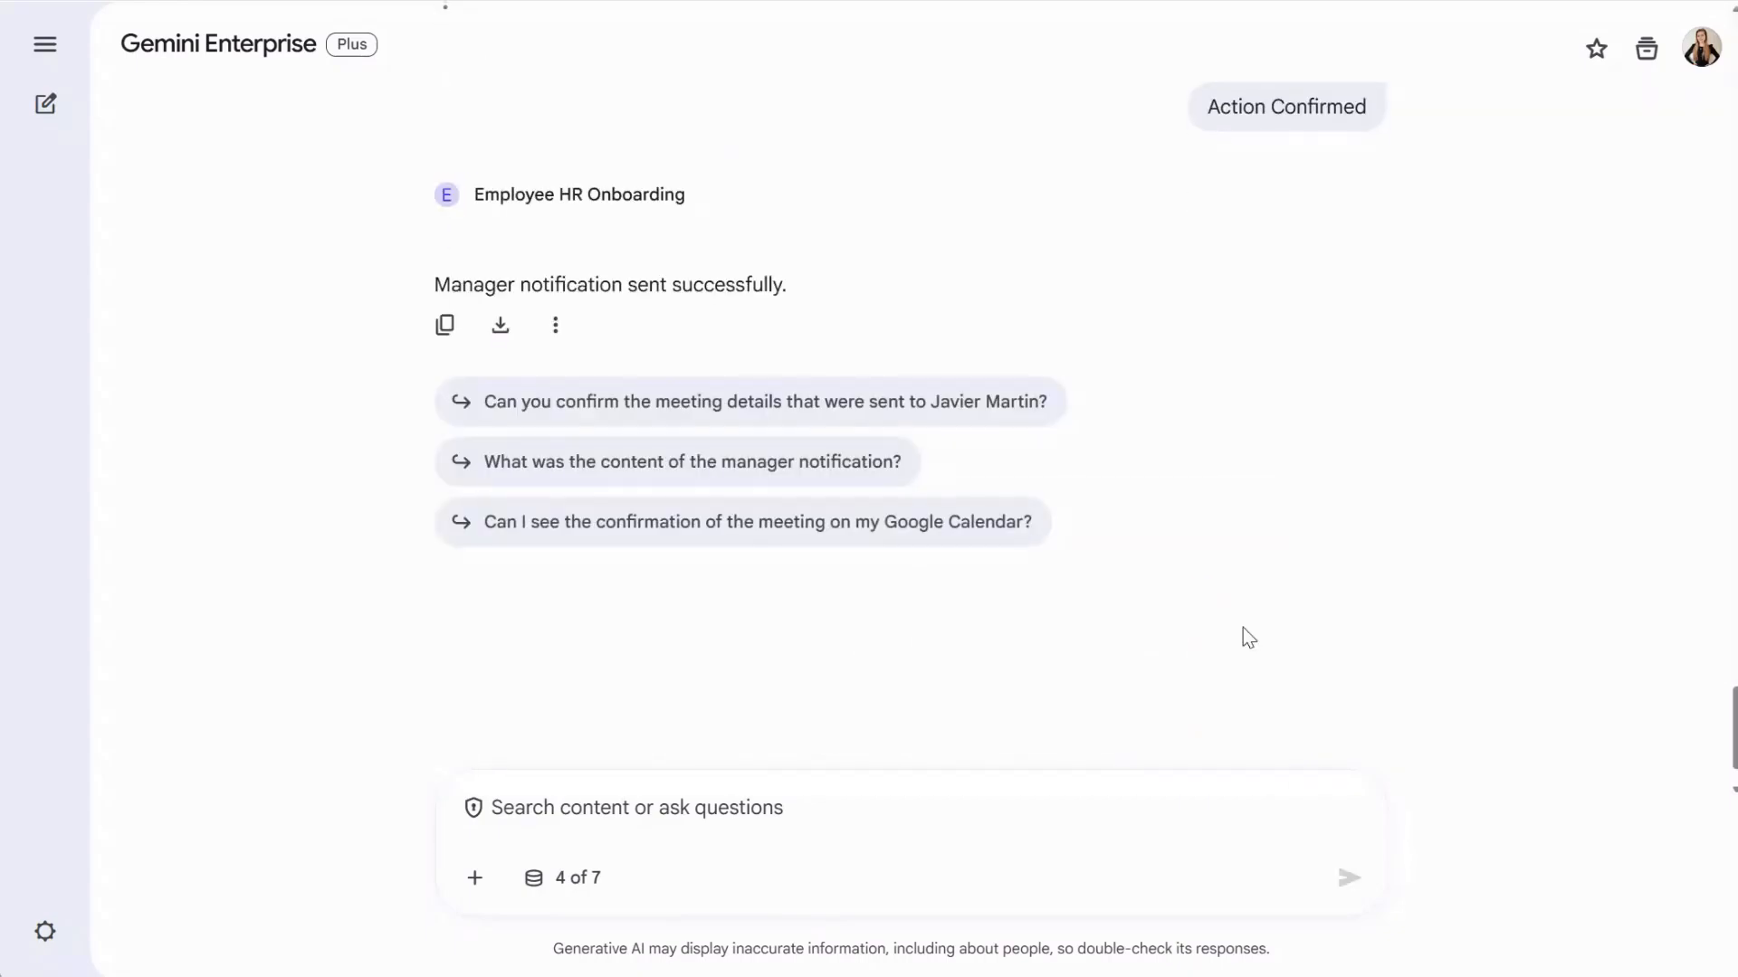